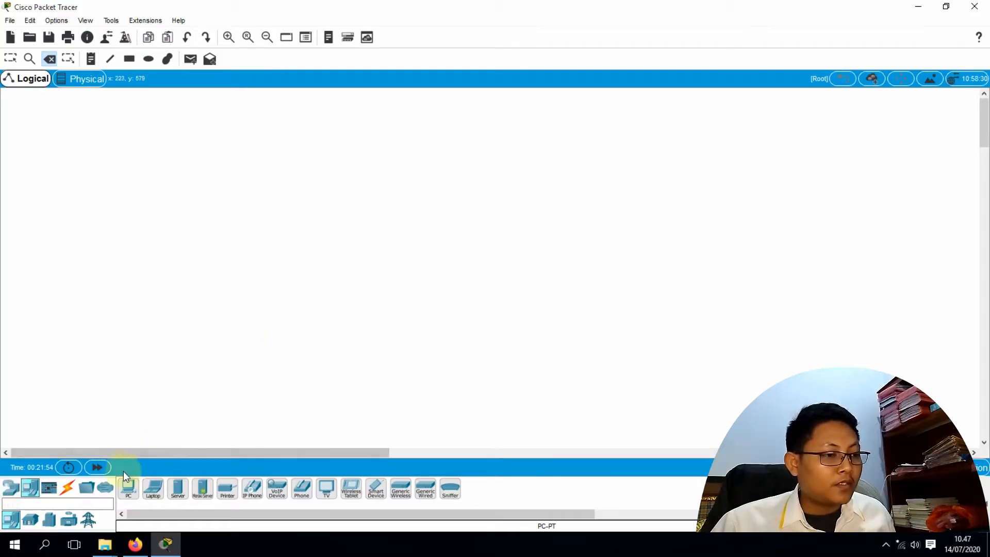
Place Server2 near the top centre and Laptop4 and Laptop5 on the left
left_click(178, 489)
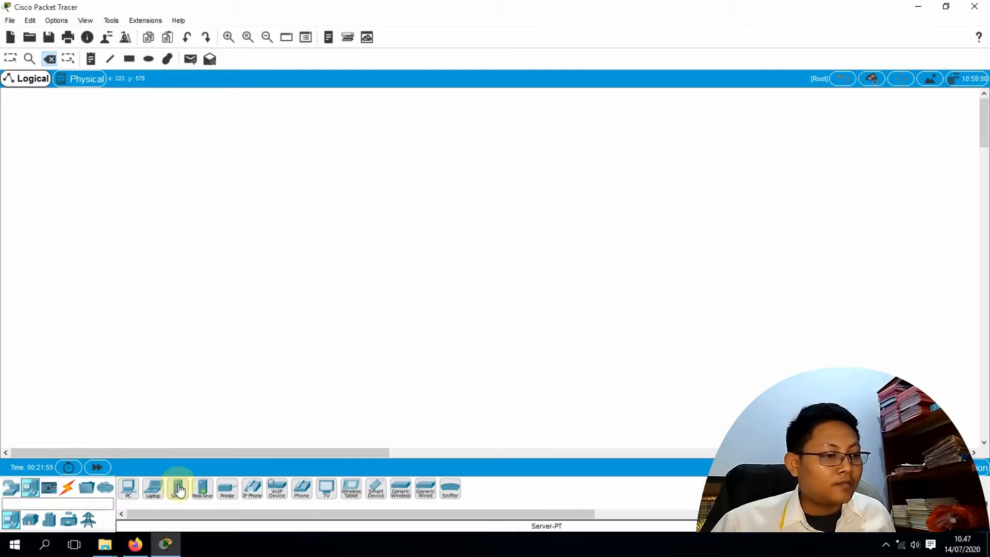
left_click(438, 126)
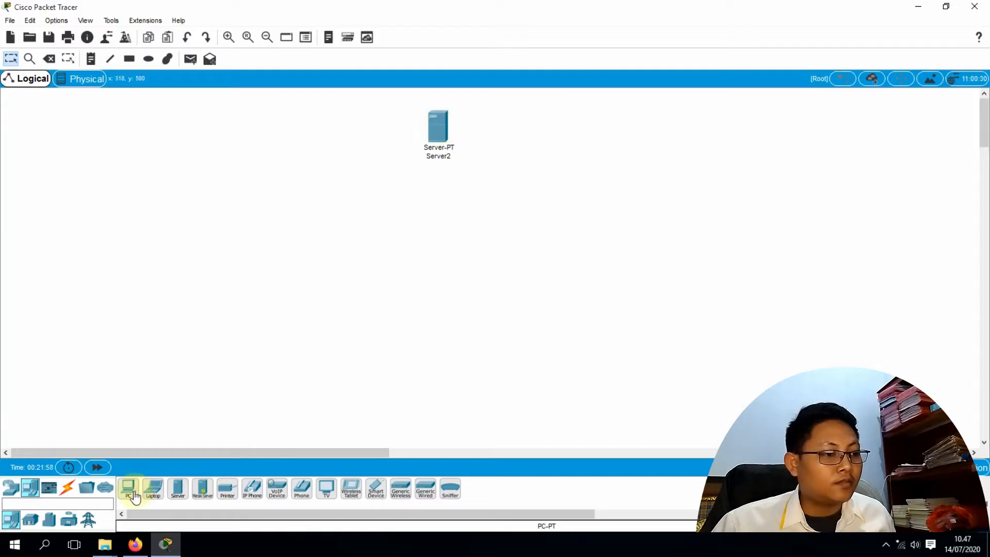
left_click(153, 489)
left_click(189, 248)
left_click(153, 489)
left_click(262, 254)
Add PC5 and PC6 on the right, then nudge PC5 and Server2 into position
left_click(128, 489)
left_click(532, 256)
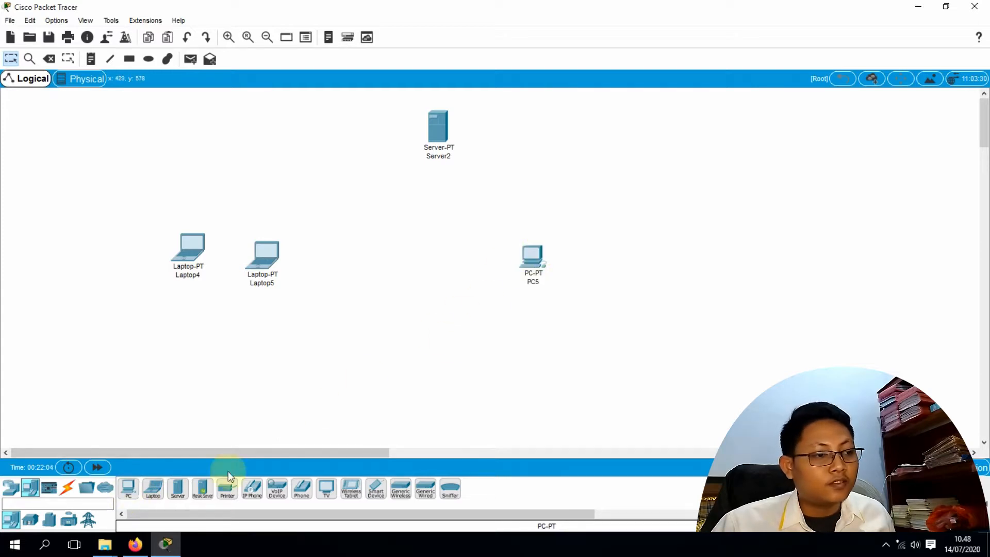
left_click(128, 488)
left_click(613, 260)
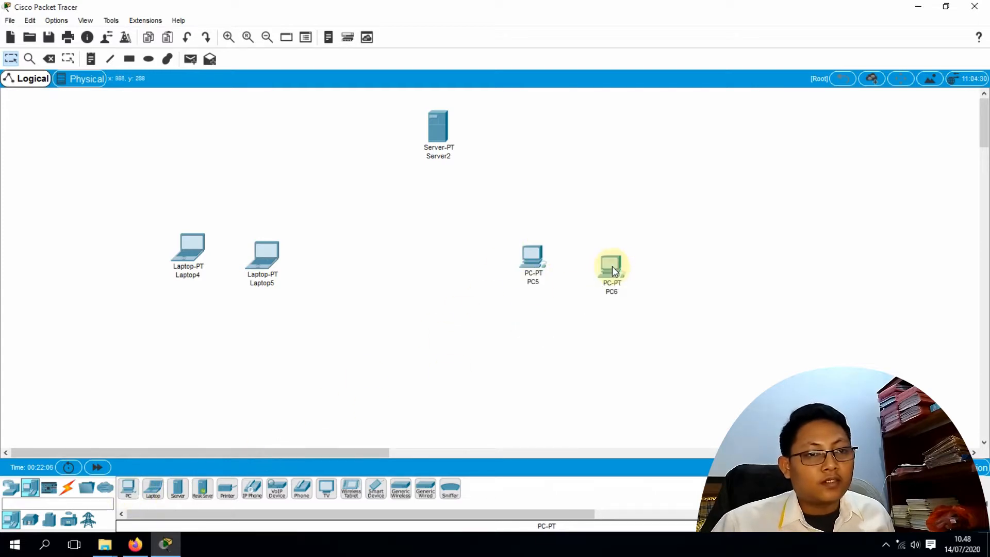
left_click_drag(530, 253, 537, 252)
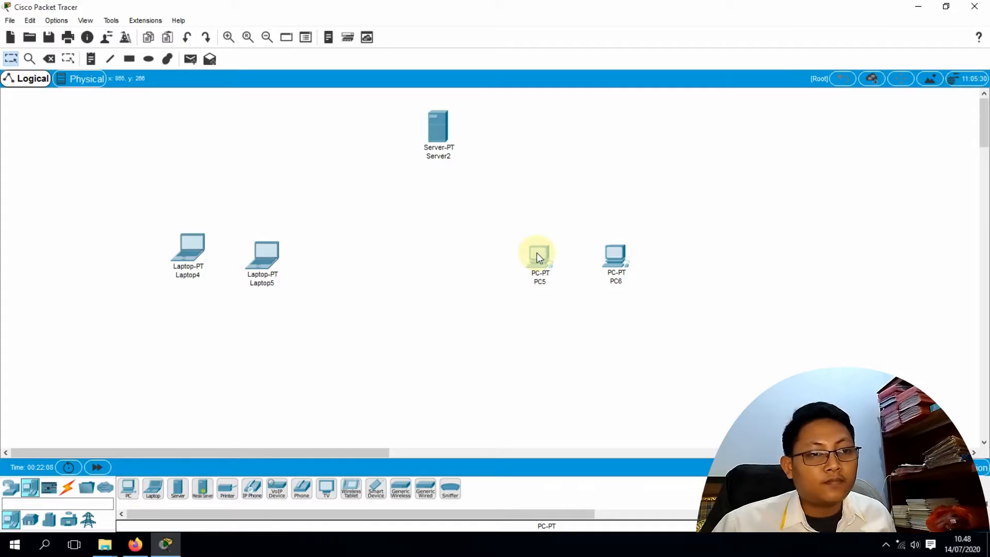
left_click_drag(427, 135, 414, 132)
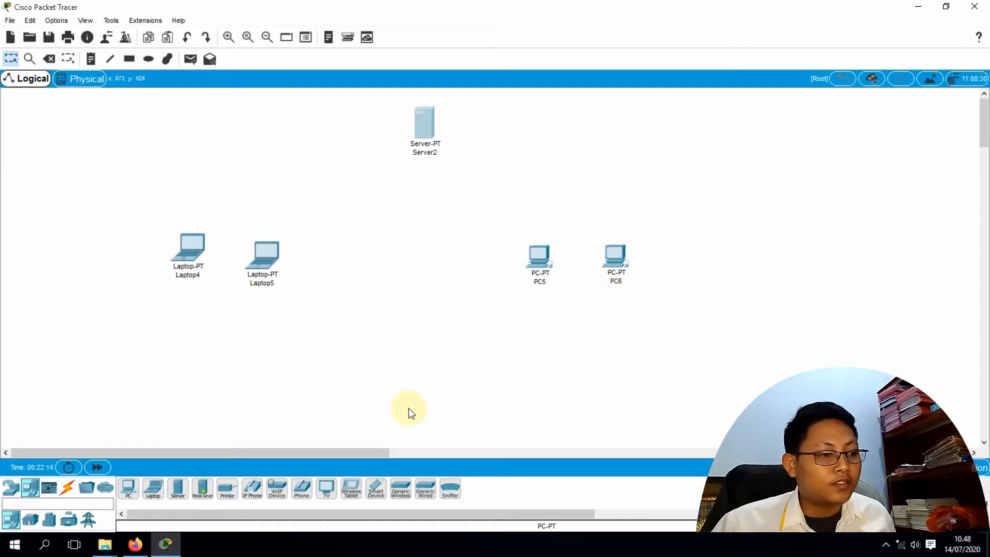
Place a 2960-24TT Switch1 above PC5 and PC6
left_click(11, 489)
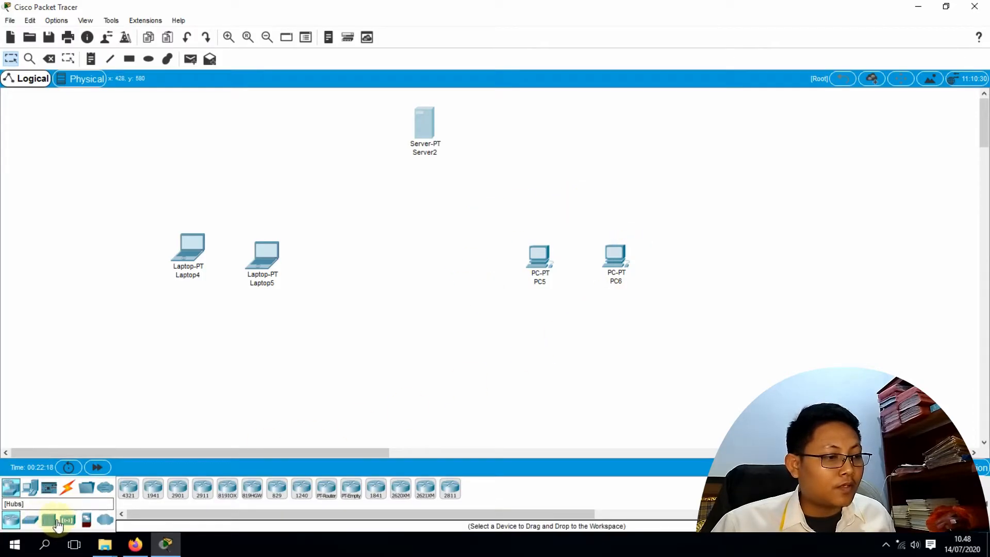
left_click(30, 520)
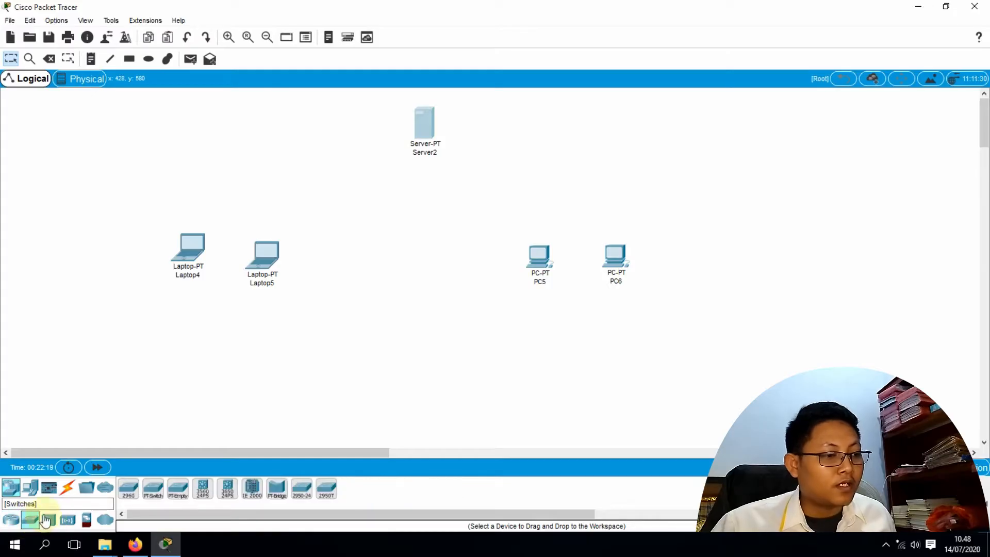
left_click(129, 492)
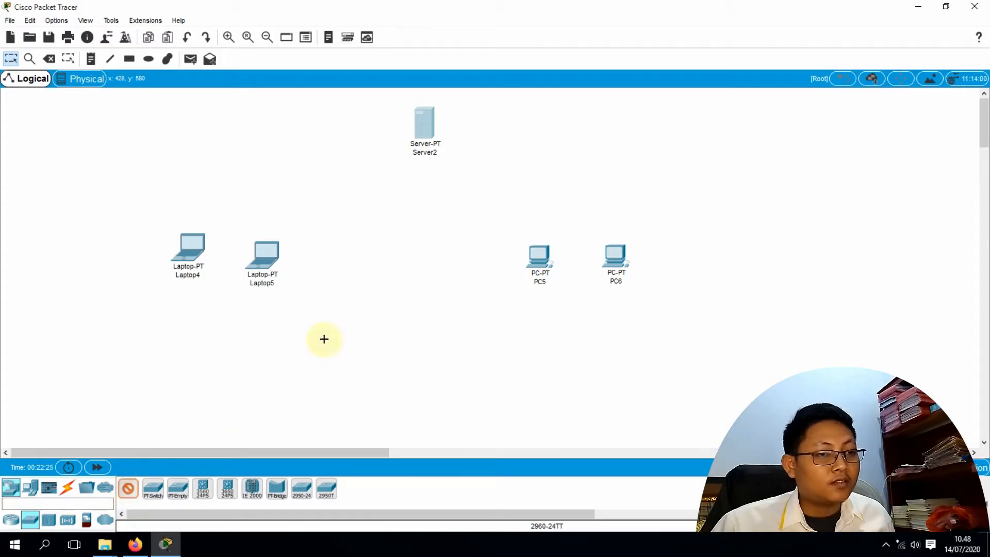
left_click(574, 205)
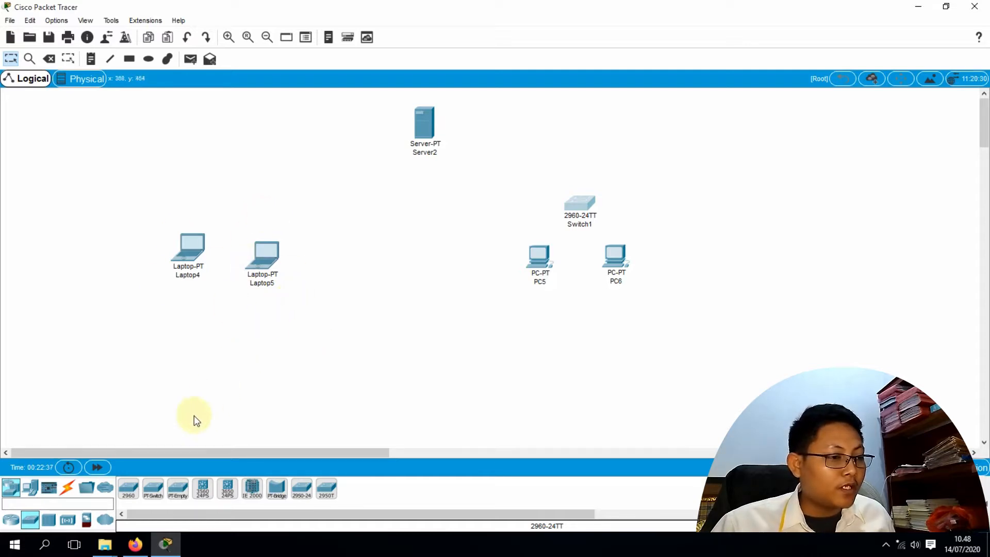
Place a WRT300N Wireless Router1 above the laptops and nudge it into position
left_click(69, 525)
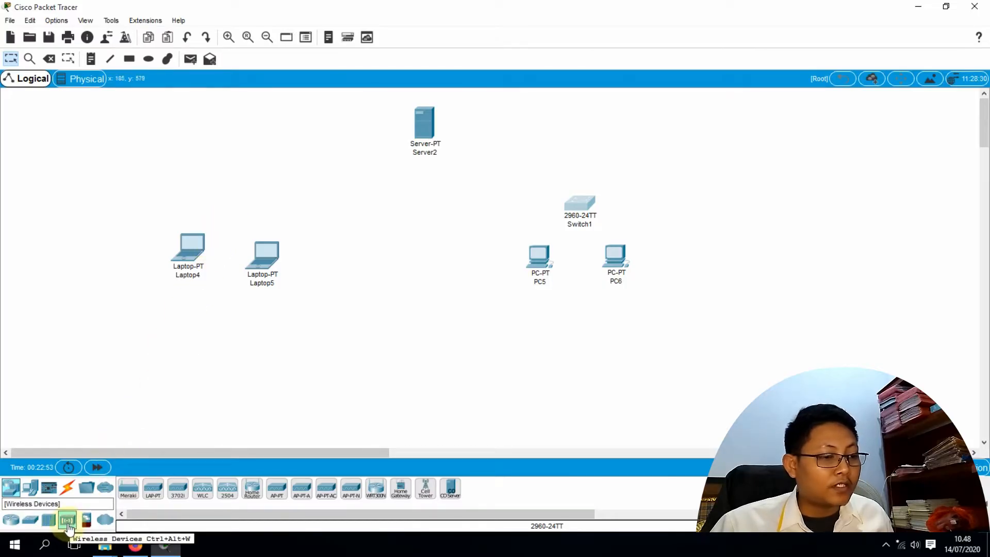
left_click(378, 492)
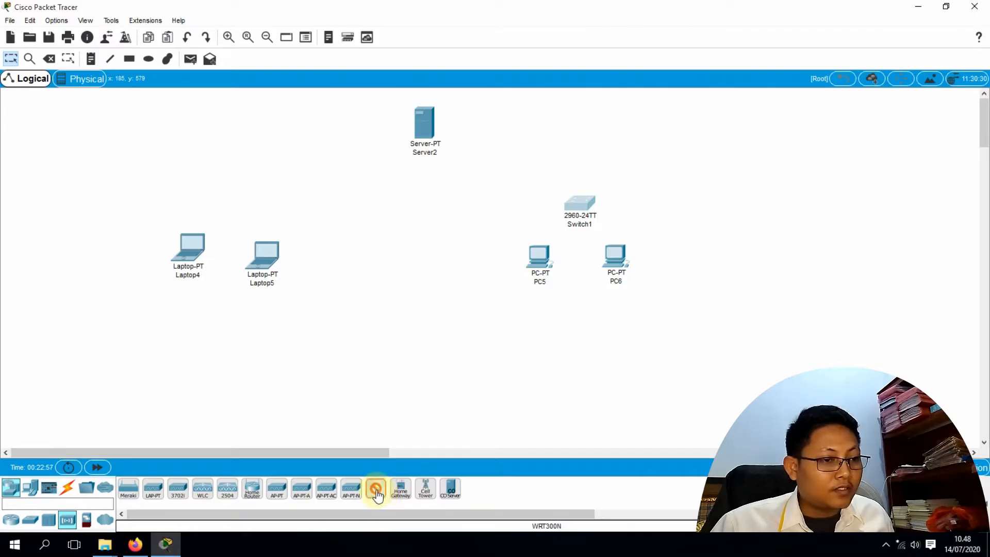
left_click(224, 201)
left_click_drag(239, 202, 244, 198)
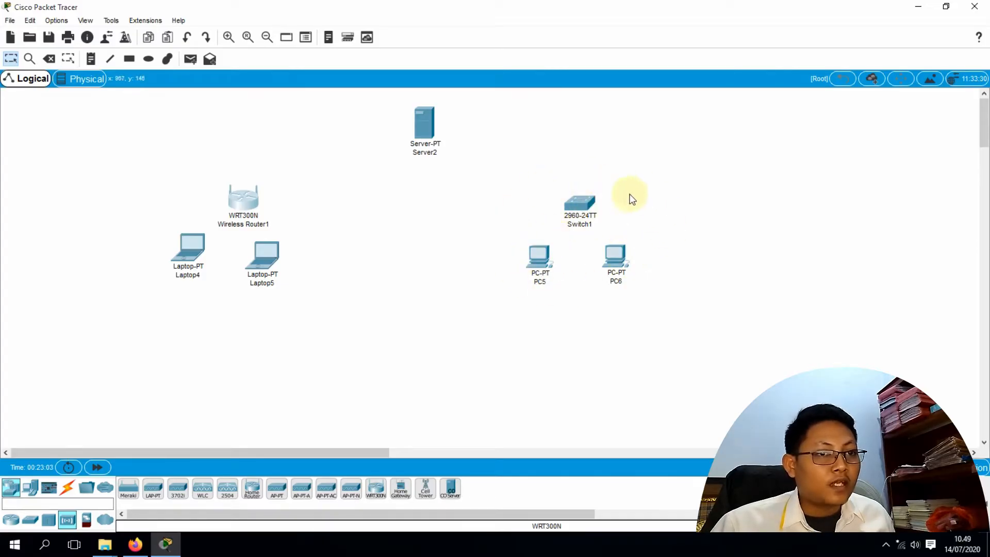
left_click(68, 492)
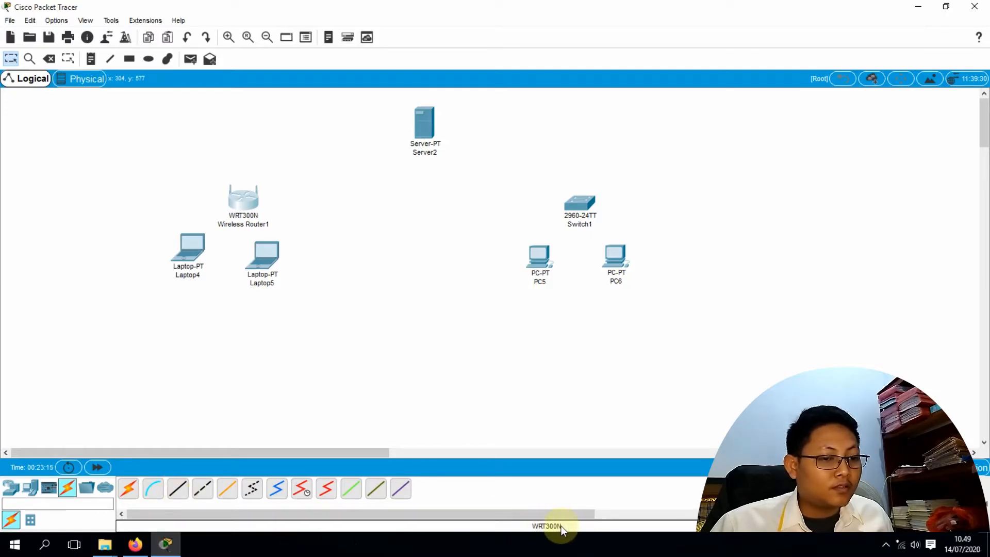
Cable PC5 FastEthernet0 to Switch1 FastEthernet0/1 with a copper straight-through link
left_click(177, 486)
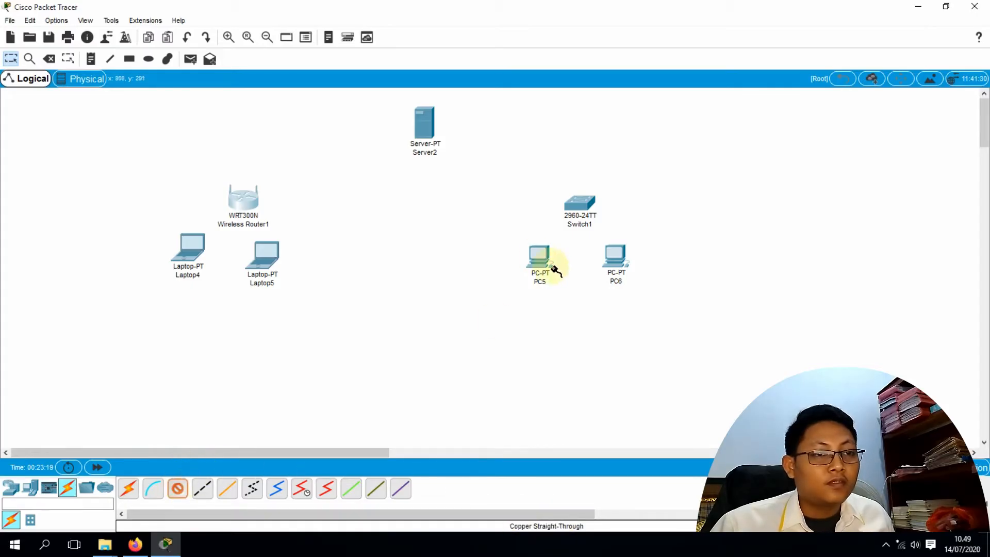
left_click(534, 257)
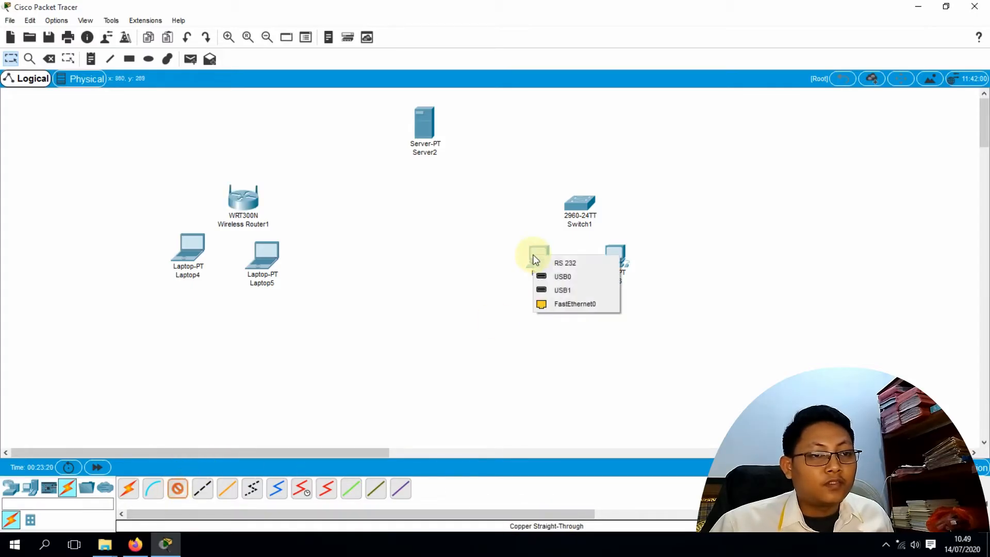
left_click(564, 304)
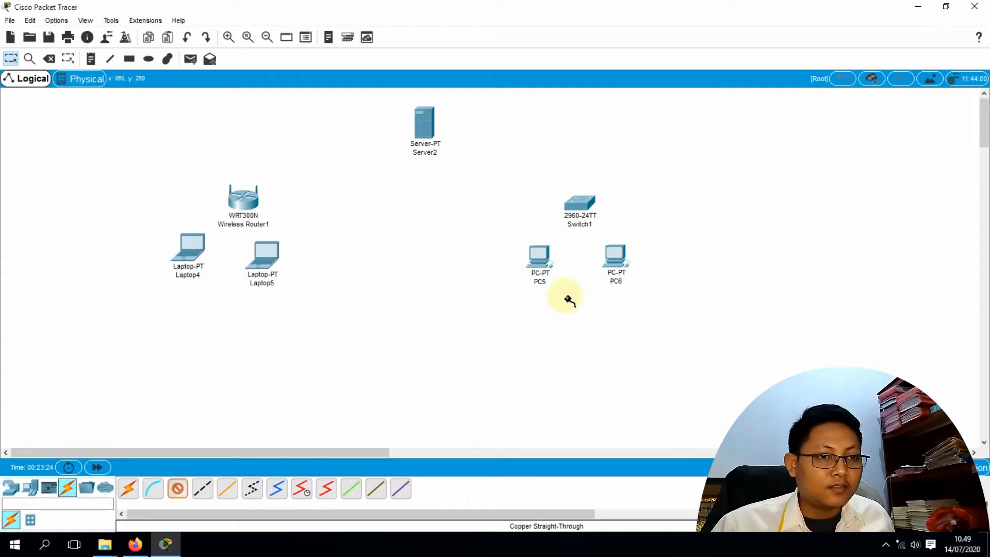
left_click(580, 203)
left_click(609, 22)
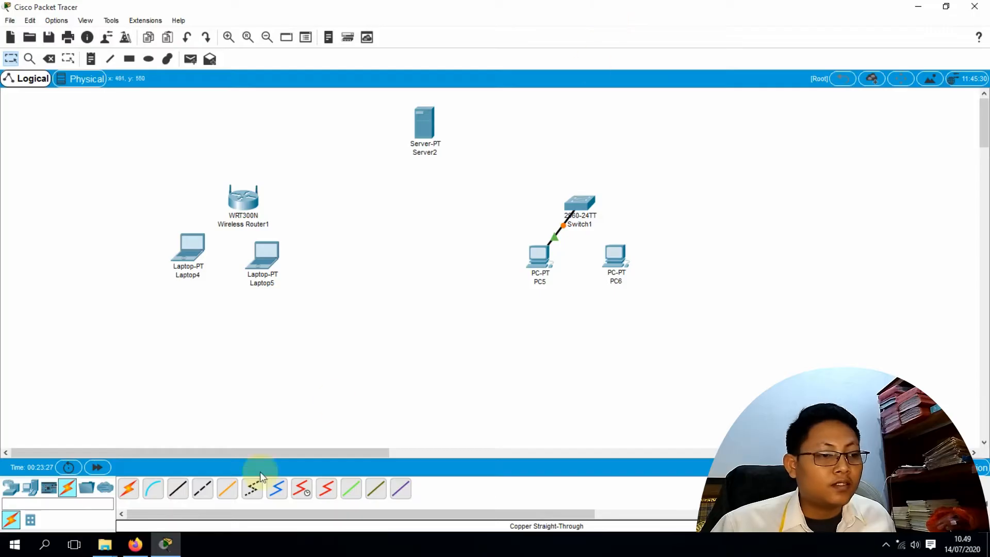
Cable a free Switch1 port to PC6 FastEthernet0 with a copper straight-through link
left_click(178, 488)
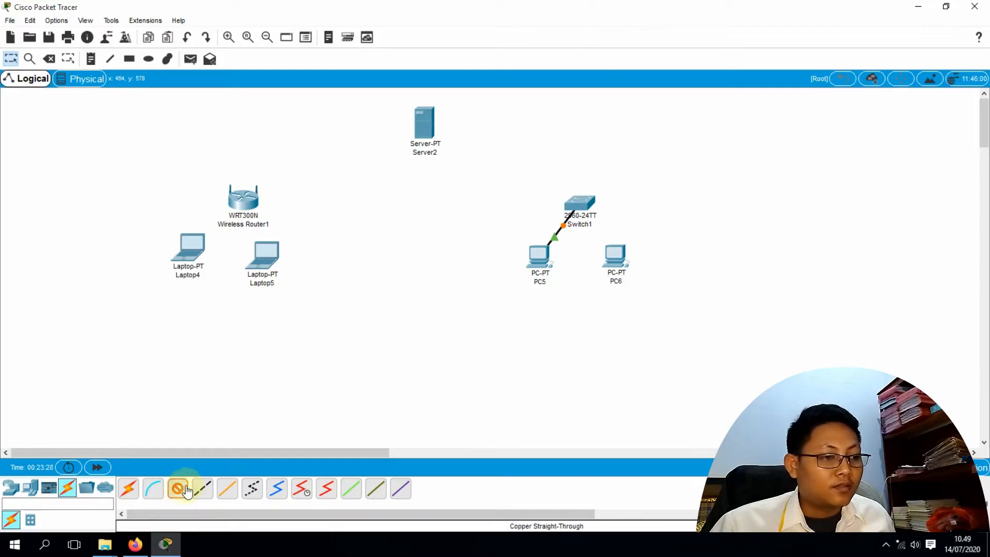
left_click(579, 204)
left_click(597, 220)
left_click(614, 255)
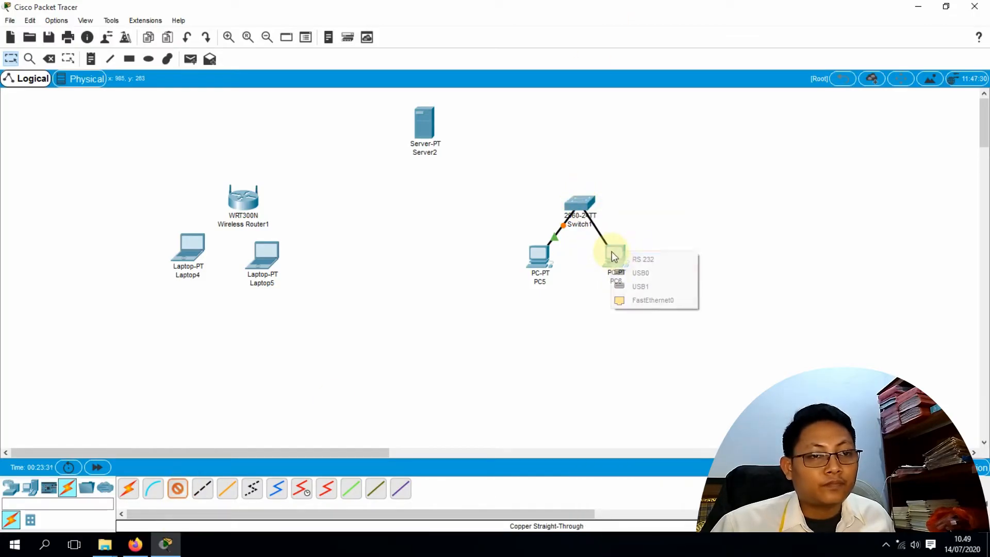
left_click(633, 301)
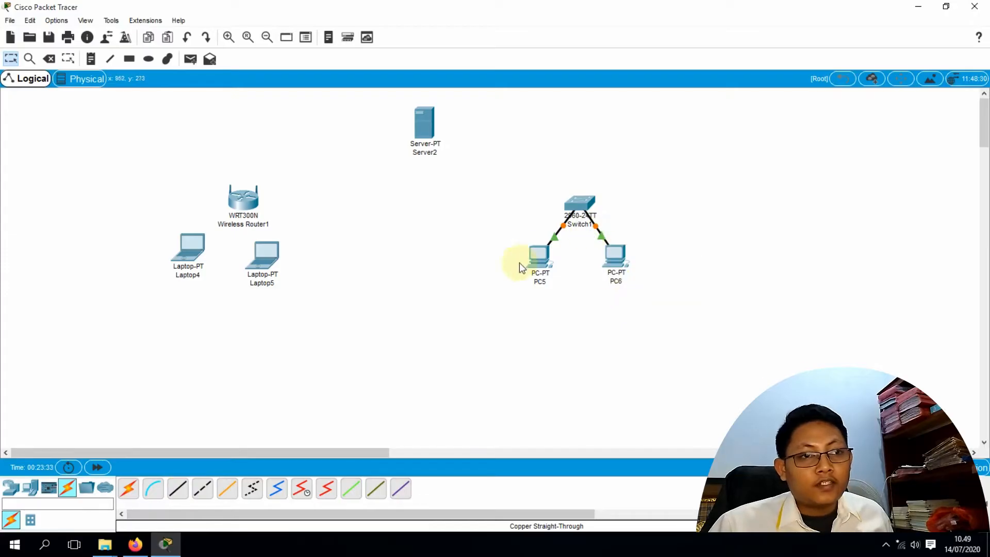
Give PC5 the static address 10.10.10.1 with mask 255.0.0.0
left_click(537, 258)
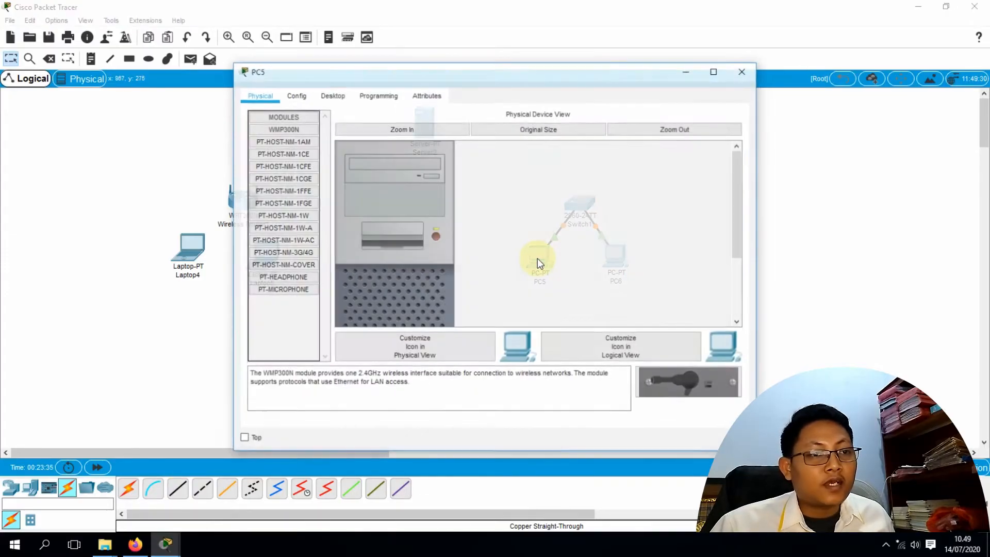
left_click_drag(497, 73, 551, 74)
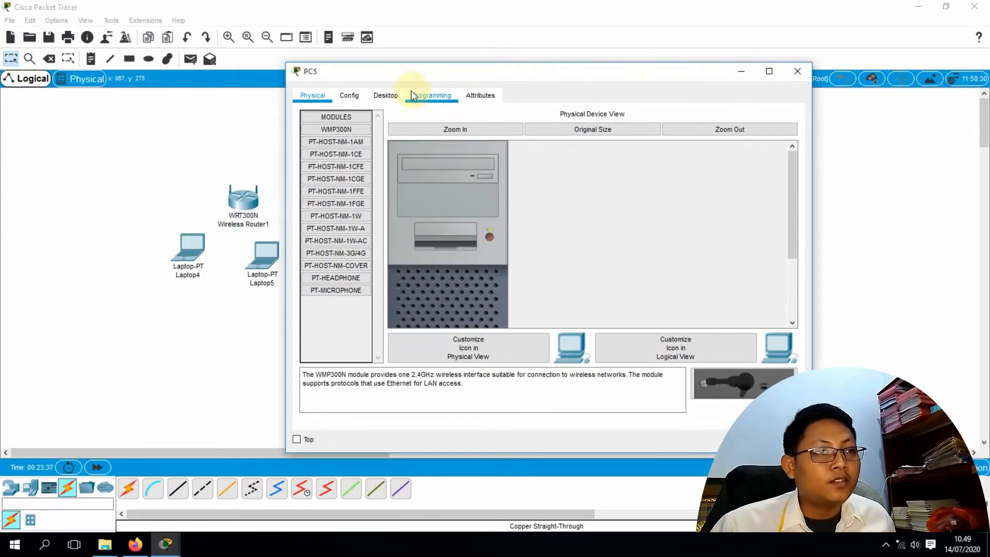
left_click(387, 95)
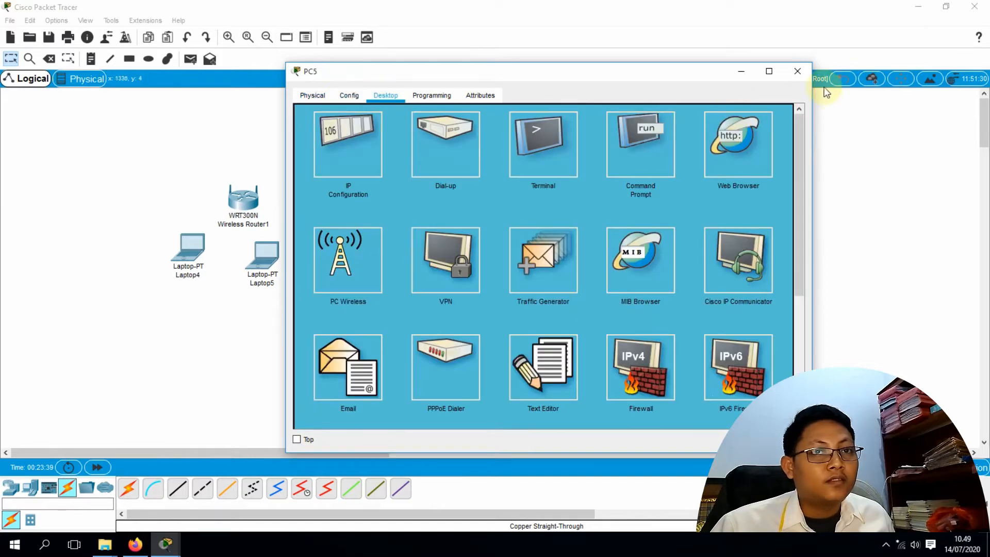
left_click(796, 71)
left_click(538, 258)
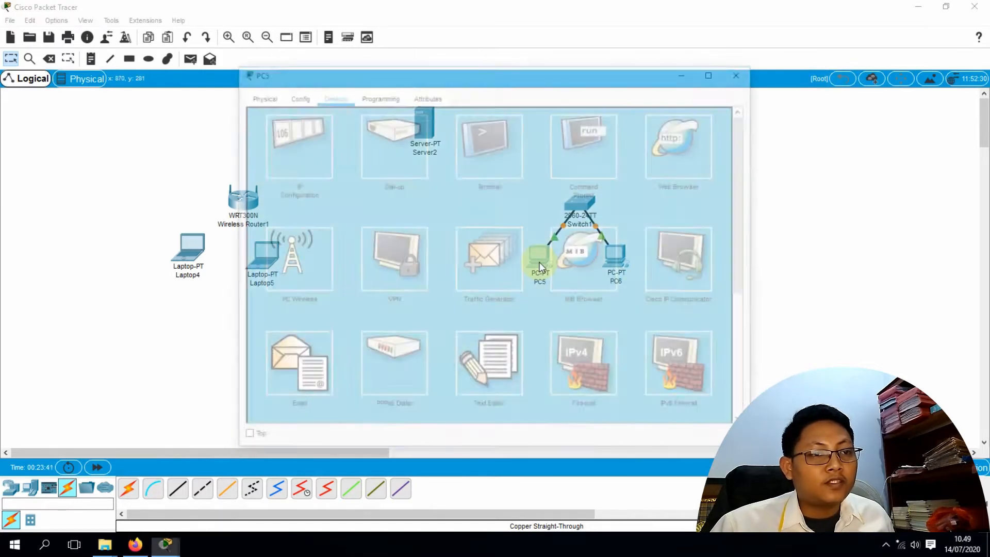
left_click(286, 141)
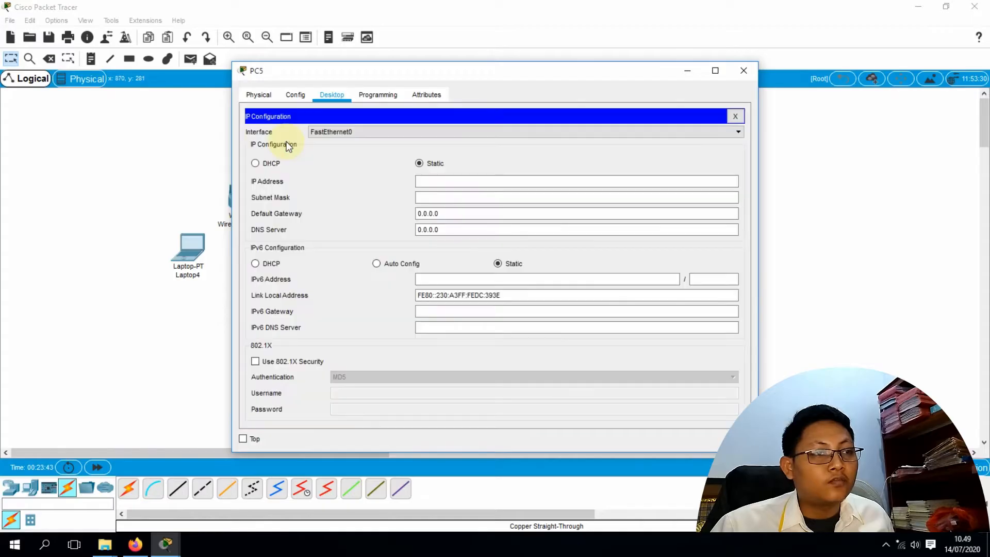
left_click(441, 180)
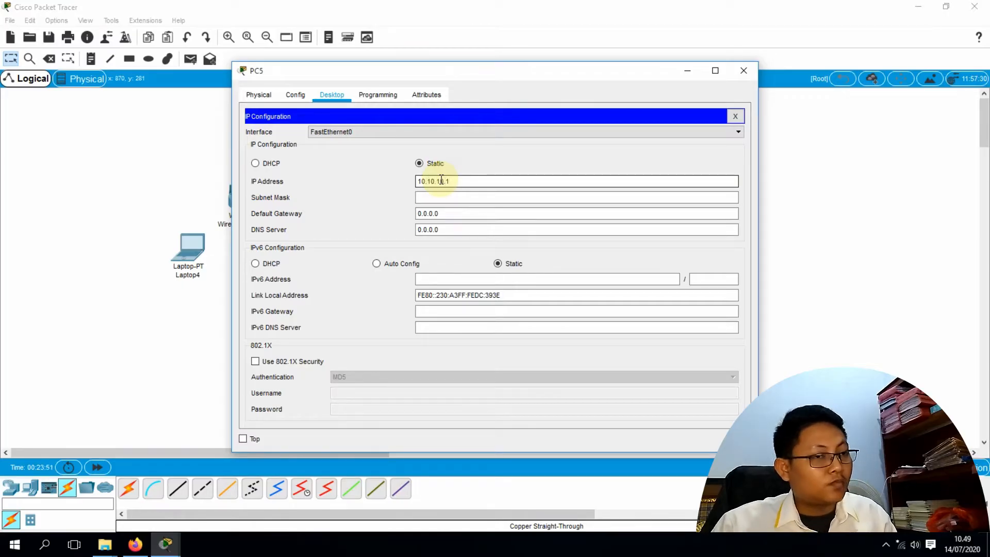
key("Tab")
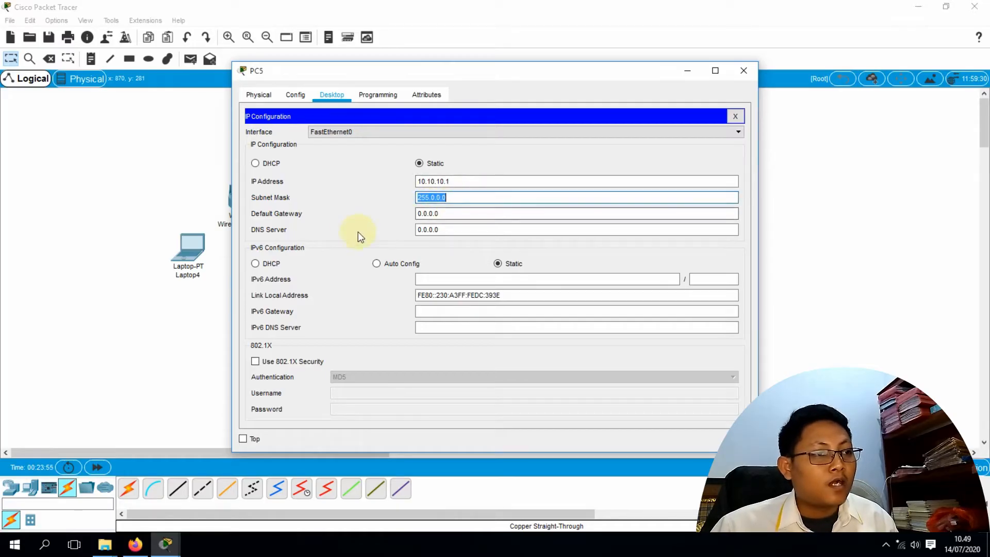
left_click(446, 229)
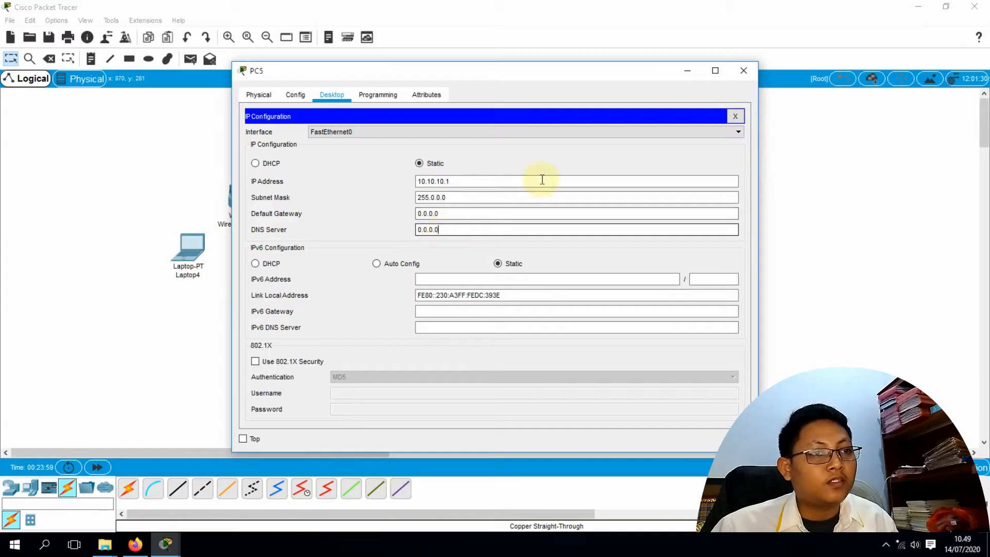
left_click(748, 71)
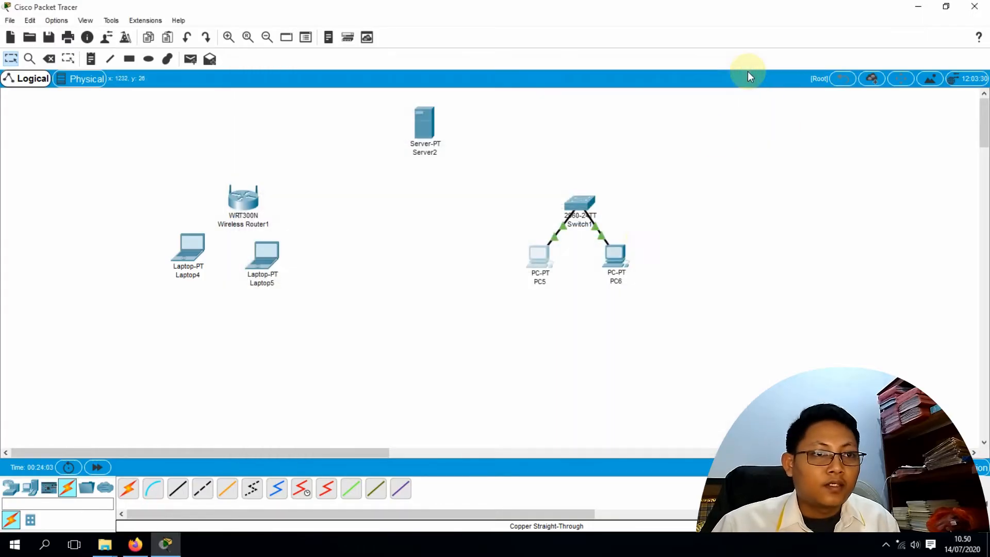
Set PC6's static IP to 10.10.10.2 with mask 255.0.0.0 and close its window
left_click(615, 256)
left_click(332, 95)
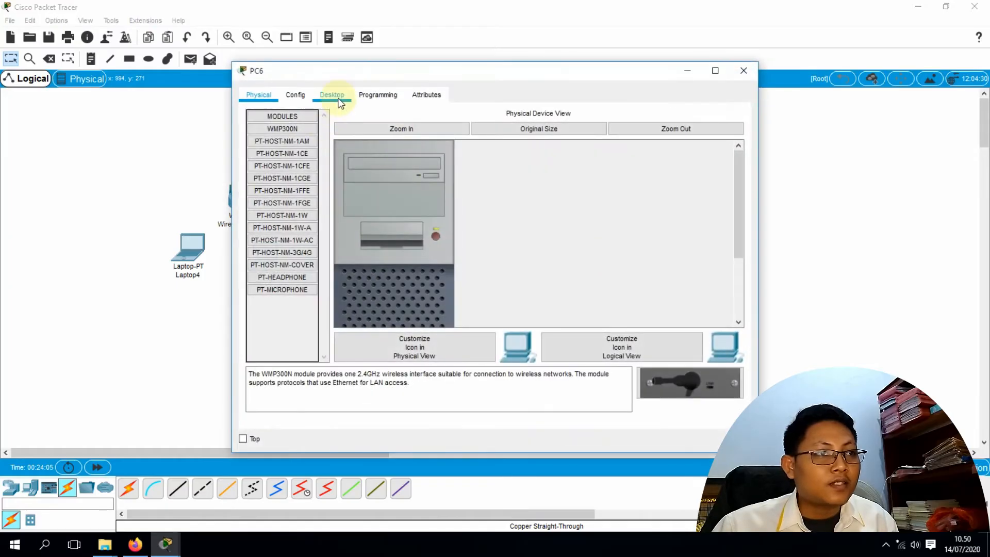
left_click(296, 147)
left_click(424, 180)
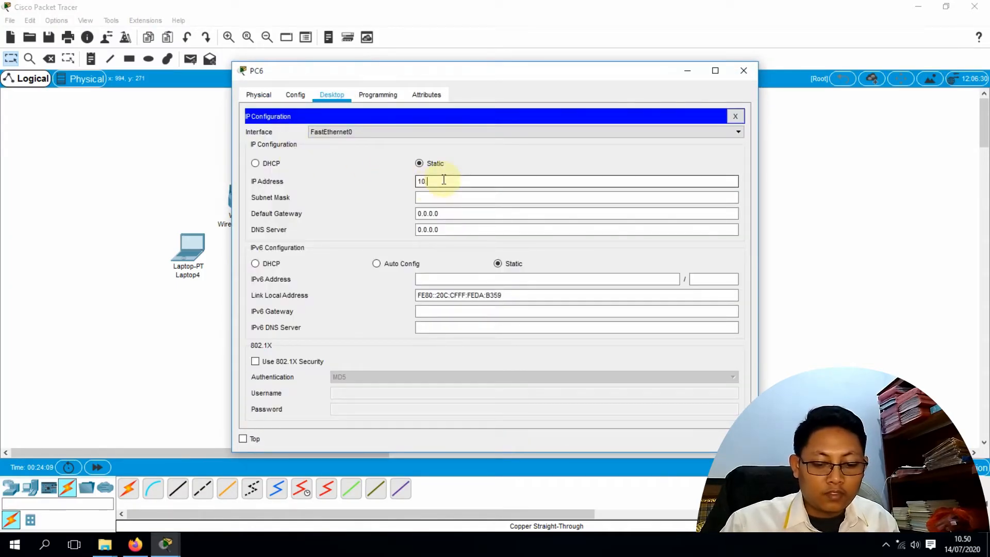
type("10.10.10.2")
key("Tab")
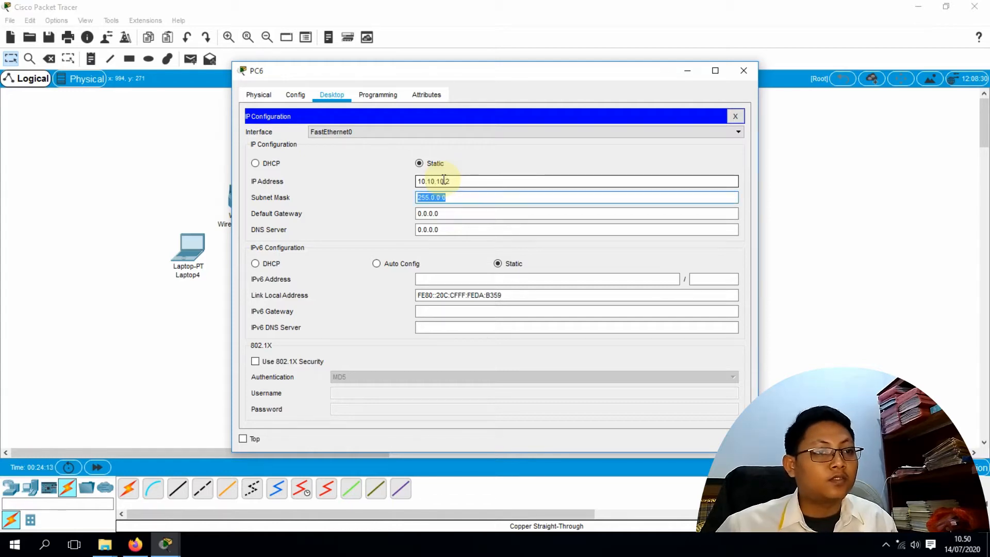
left_click(743, 71)
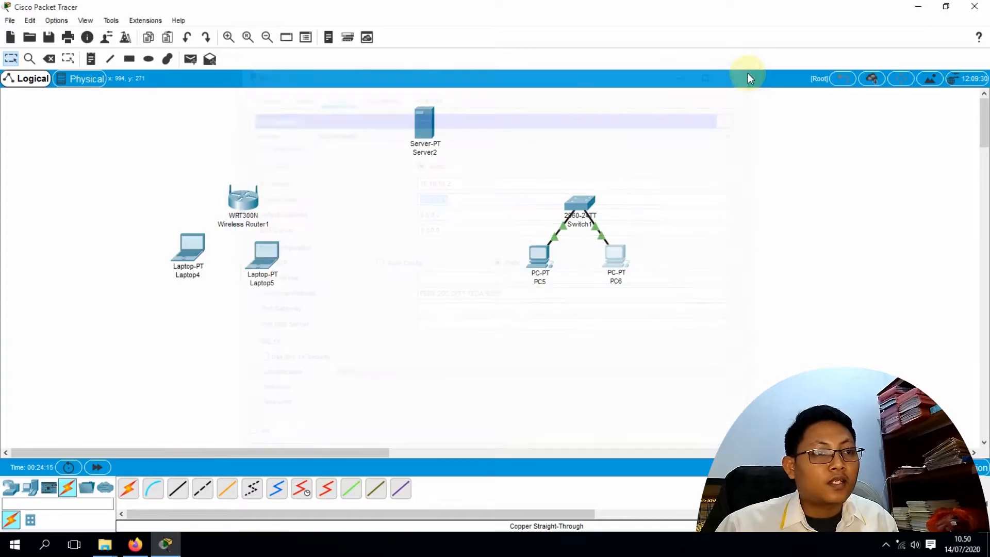
left_click(541, 255)
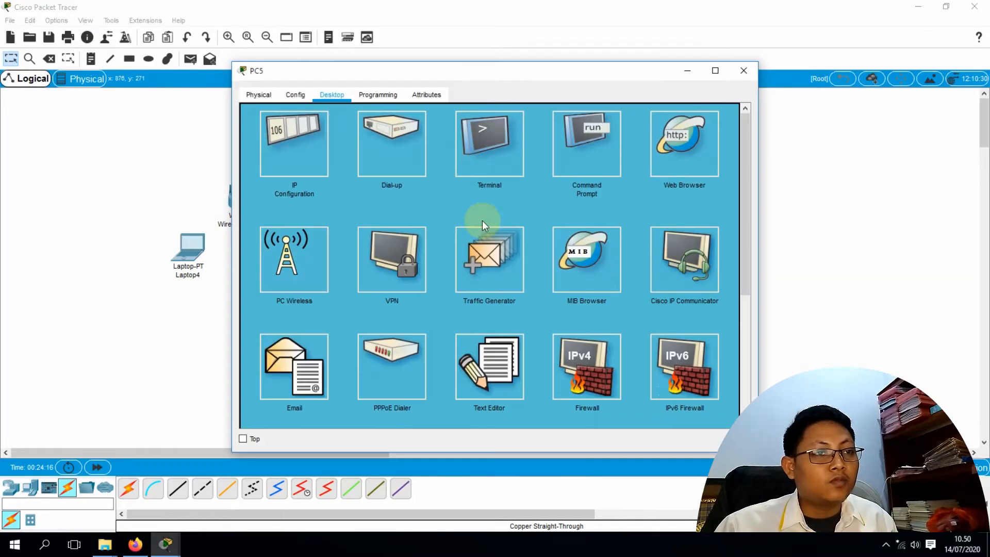
left_click(611, 137)
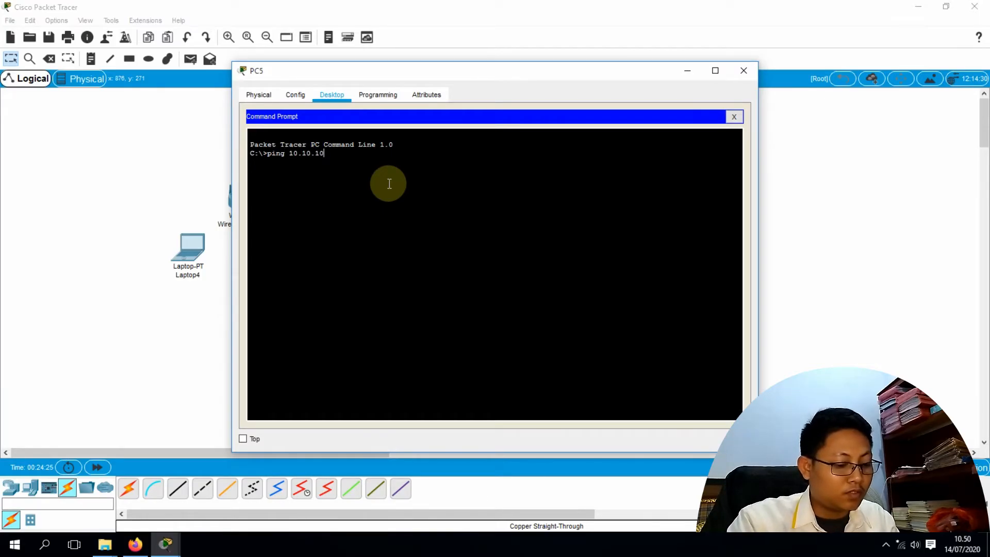
key("Return")
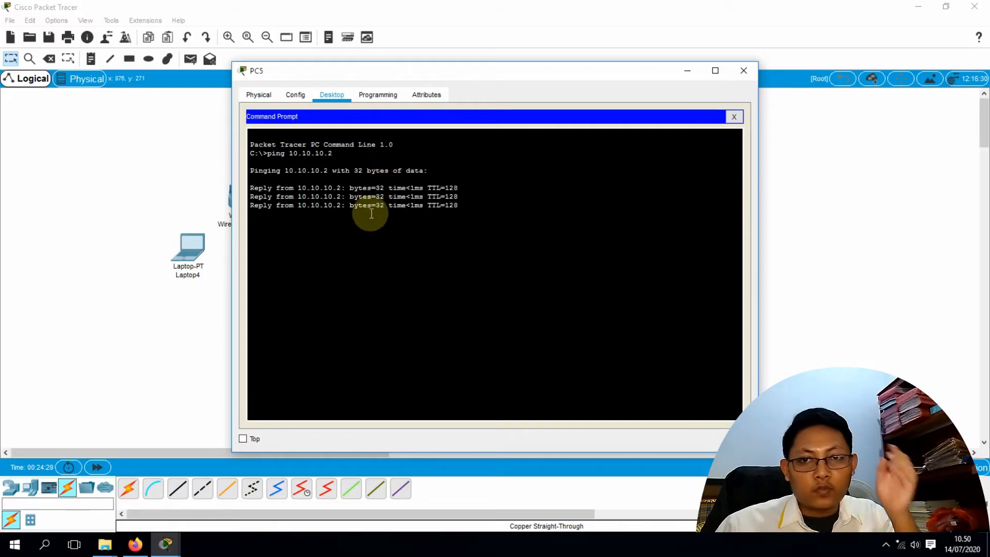
left_click(744, 70)
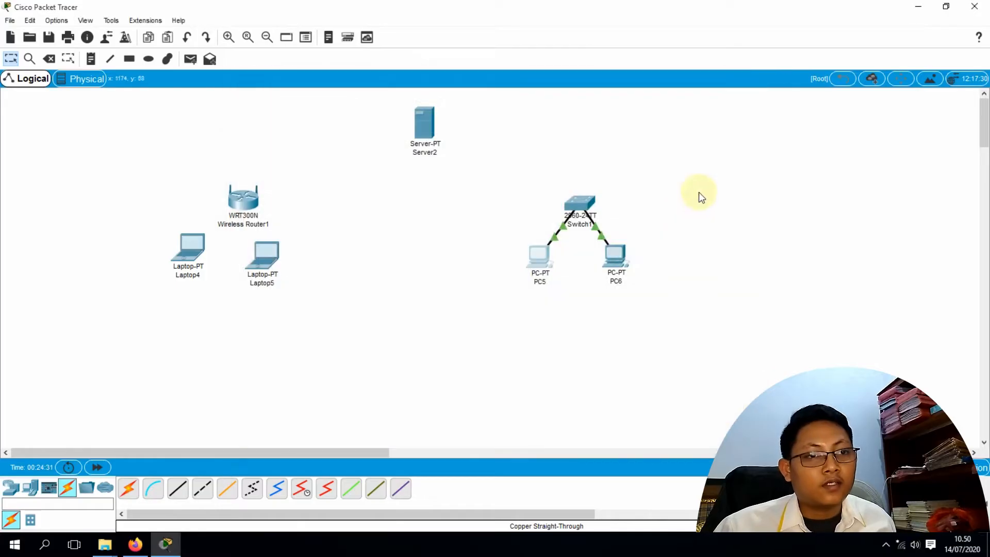
left_click(614, 255)
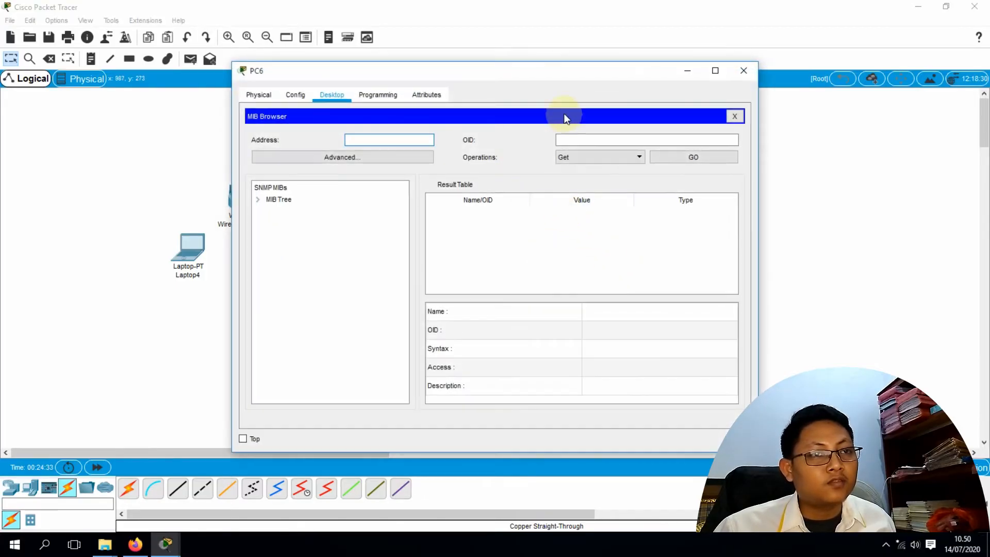
left_click(734, 116)
left_click(604, 149)
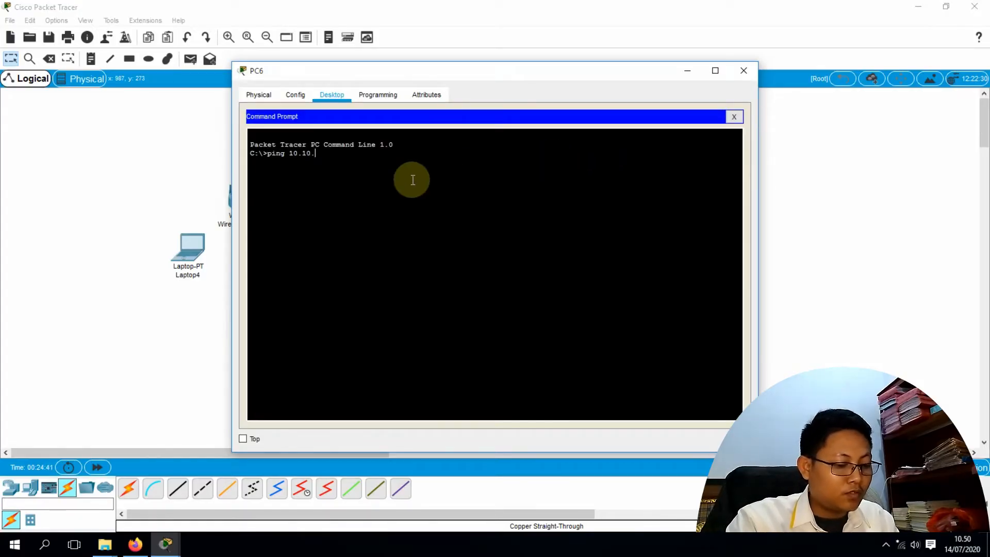
type("ping 10.10.10.1")
key("Return")
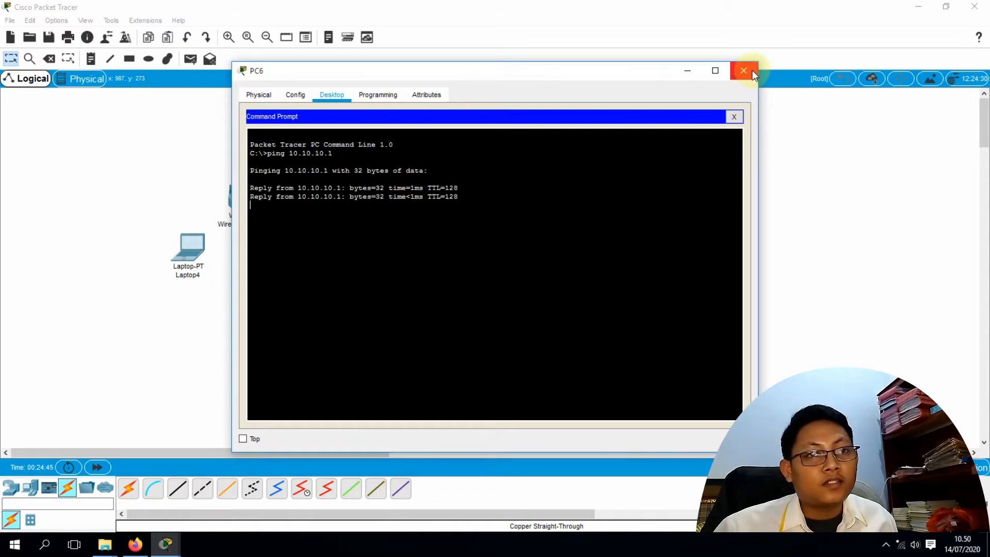
left_click(744, 71)
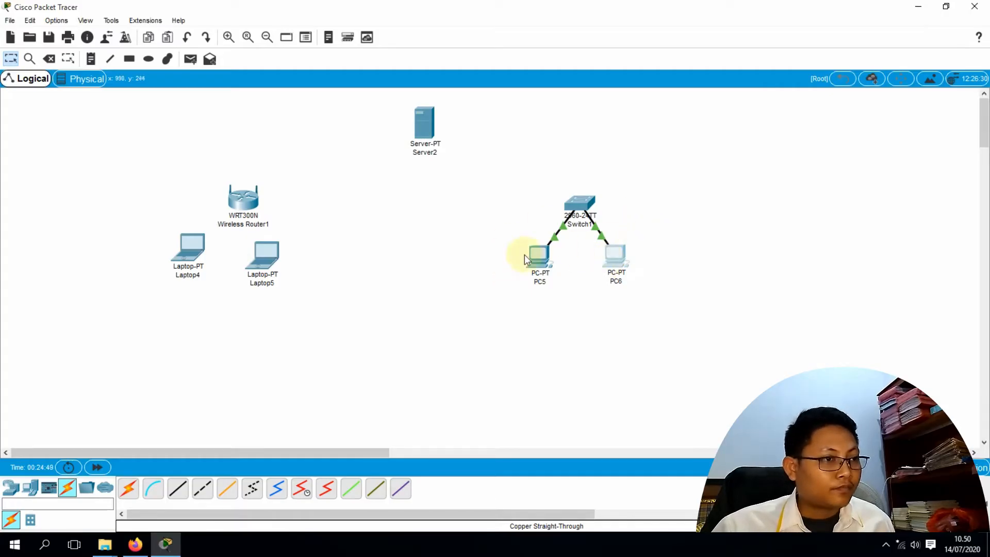
Spread Laptop4 and Laptop5 apart and change the router's LAN IP to 192.168.10.1
left_click_drag(270, 260, 273, 333)
left_click_drag(199, 268, 155, 290)
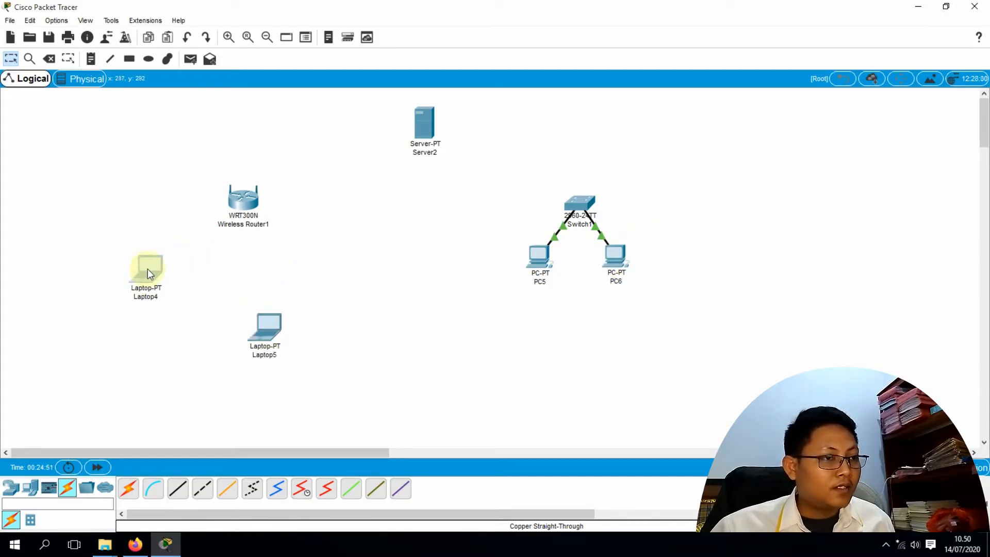
left_click(247, 202)
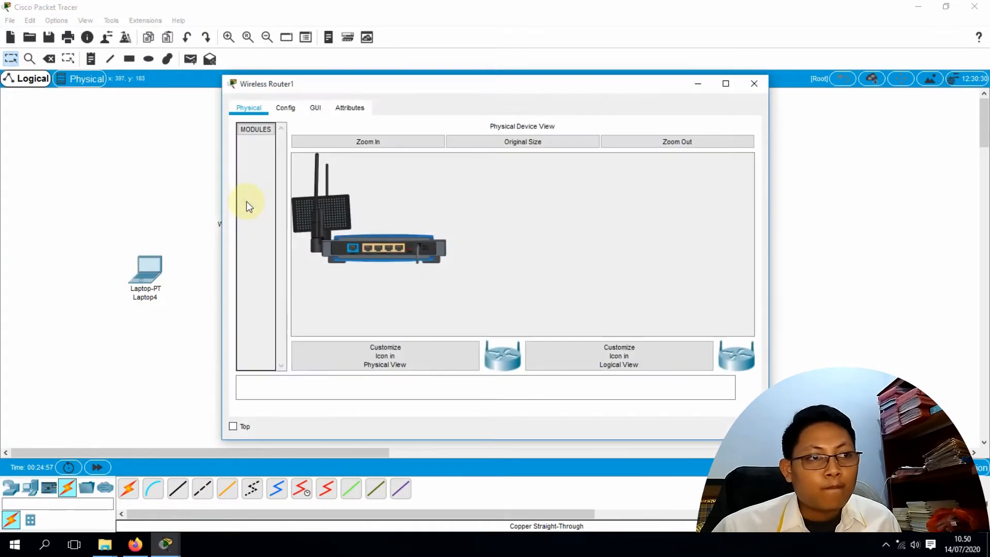
left_click(314, 110)
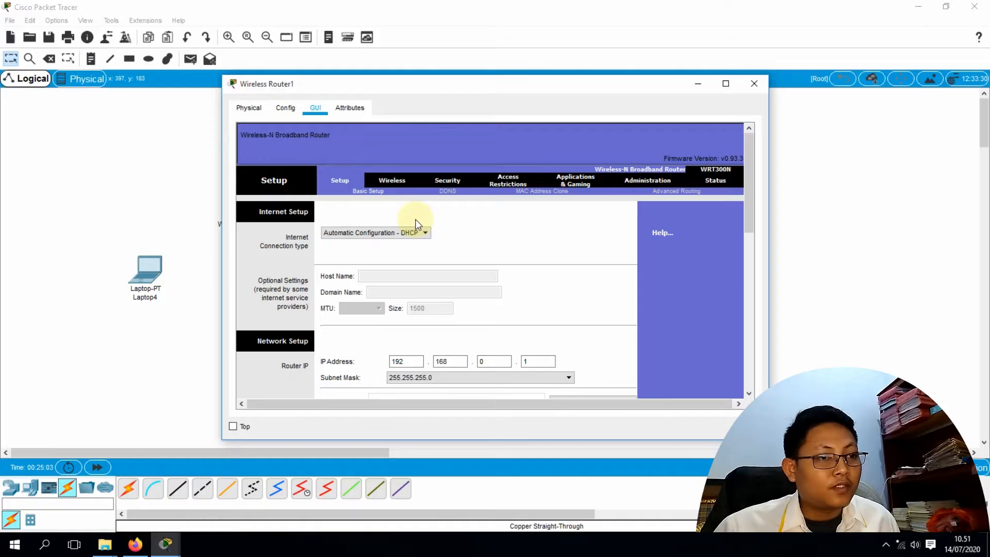
scroll(416, 223, "down", 3)
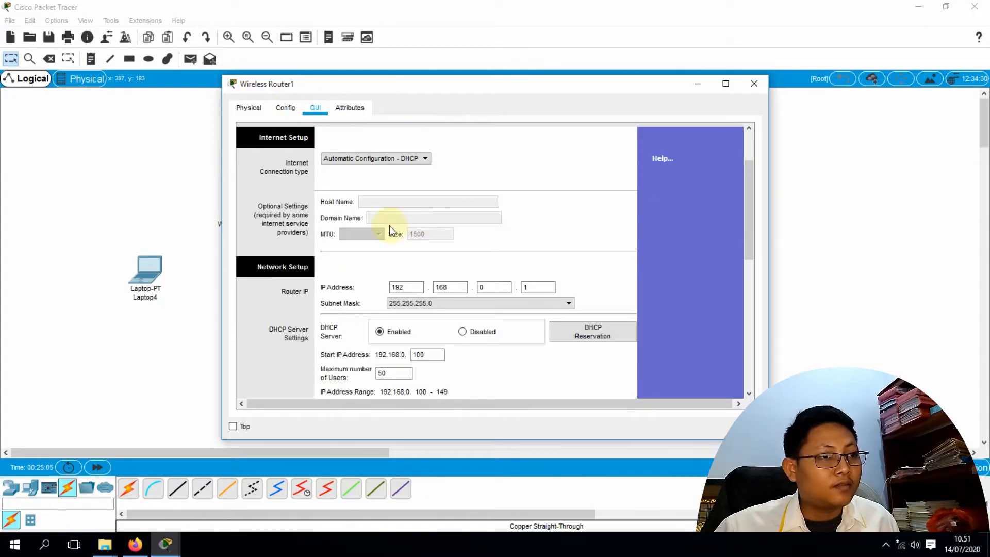
scroll(373, 225, "up", 2)
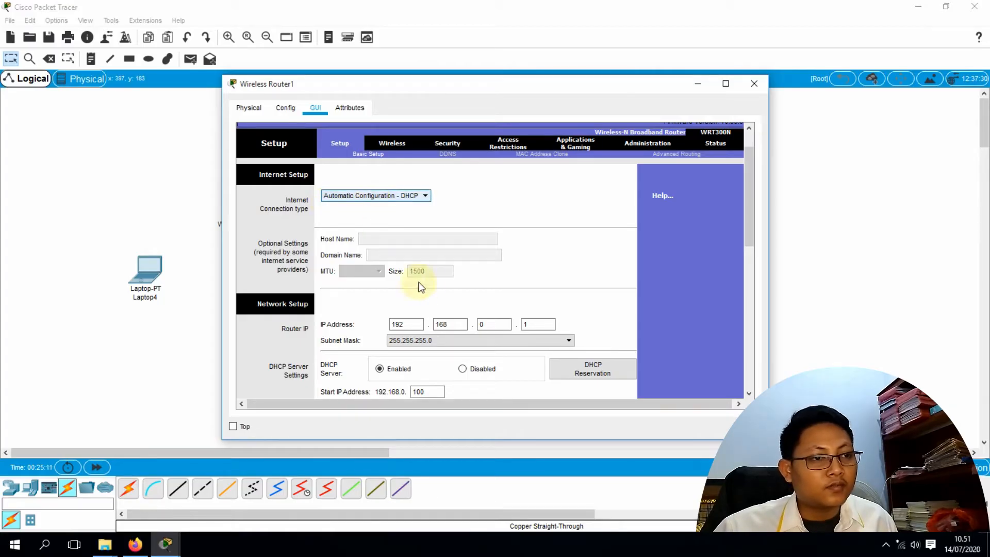
left_click(482, 323)
left_click_drag(482, 324, 480, 323)
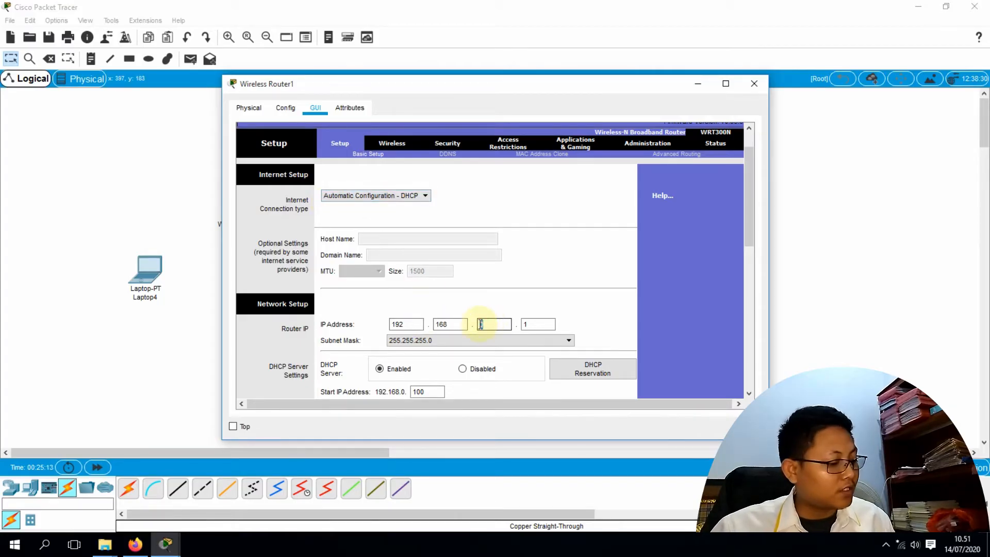
type("10")
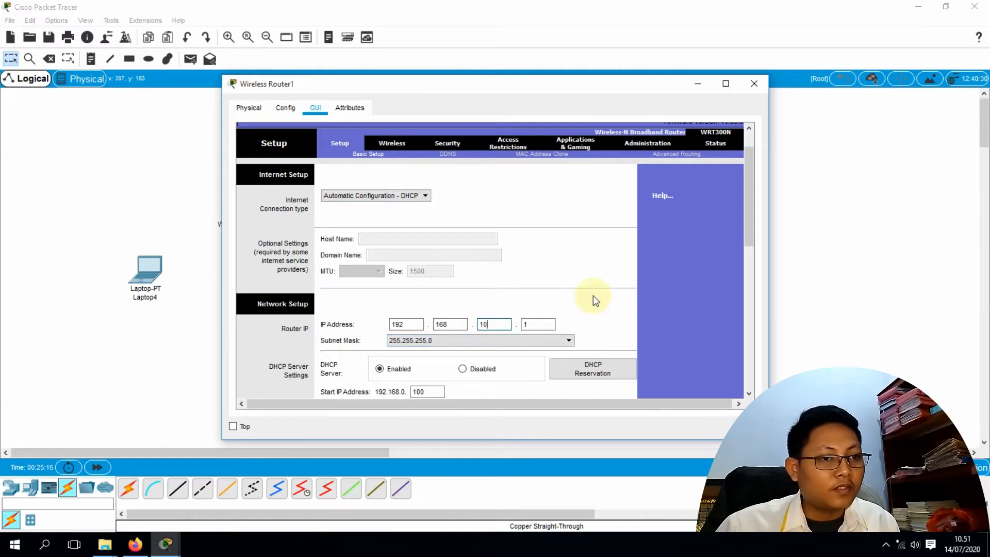
Keep mask 255.255.255.0, review the DHCP range, and save the router settings
scroll(525, 370, "down", 1)
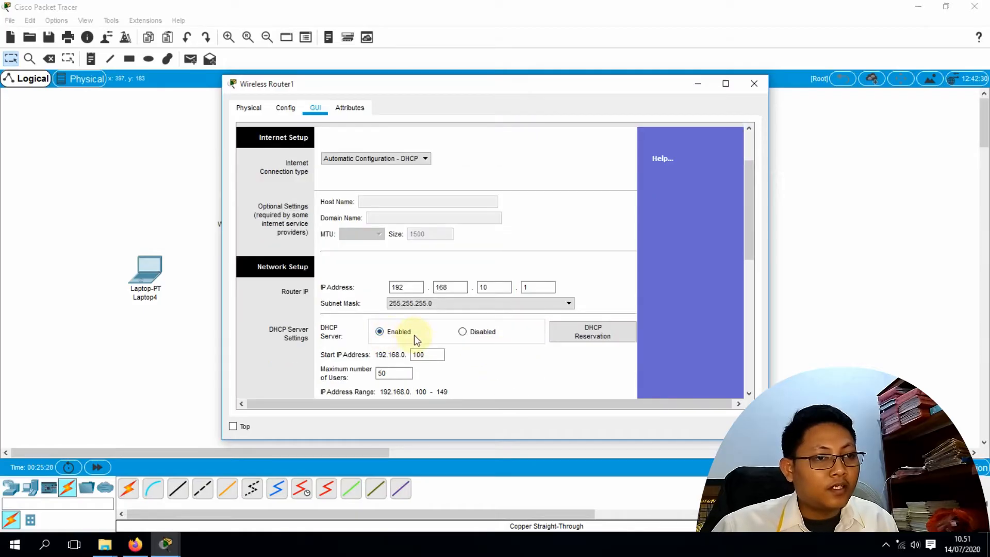
scroll(530, 327, "down", 1)
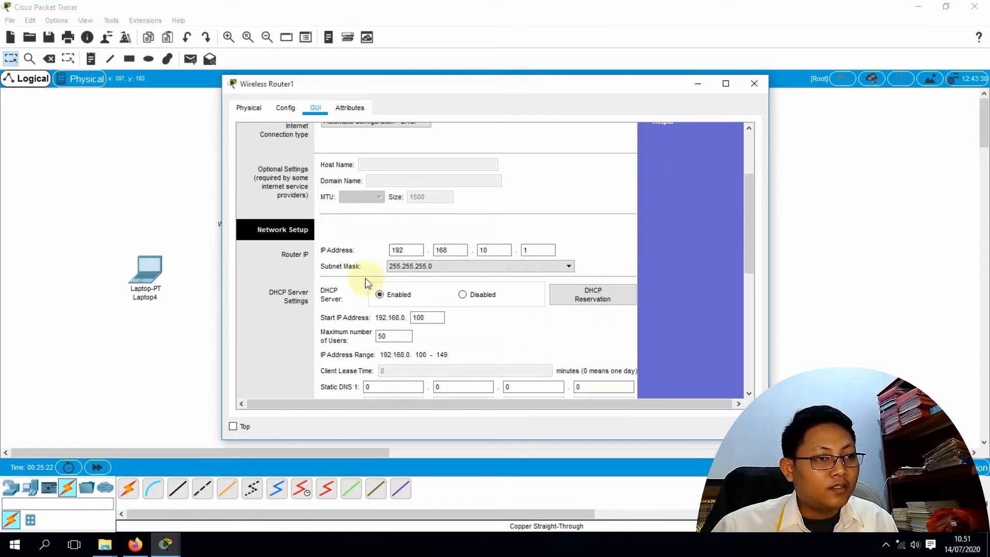
left_click(452, 267)
left_click(452, 267)
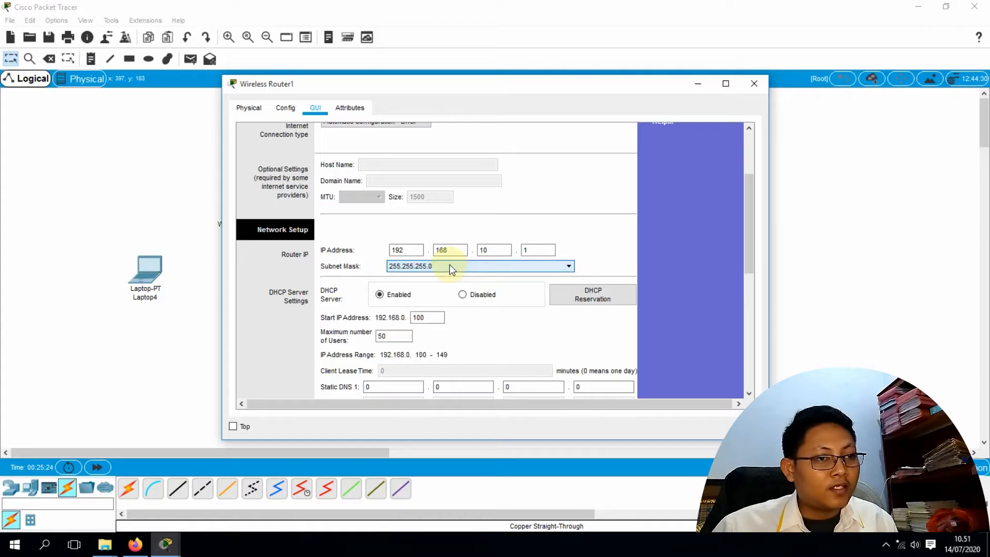
scroll(432, 365, "down", 1)
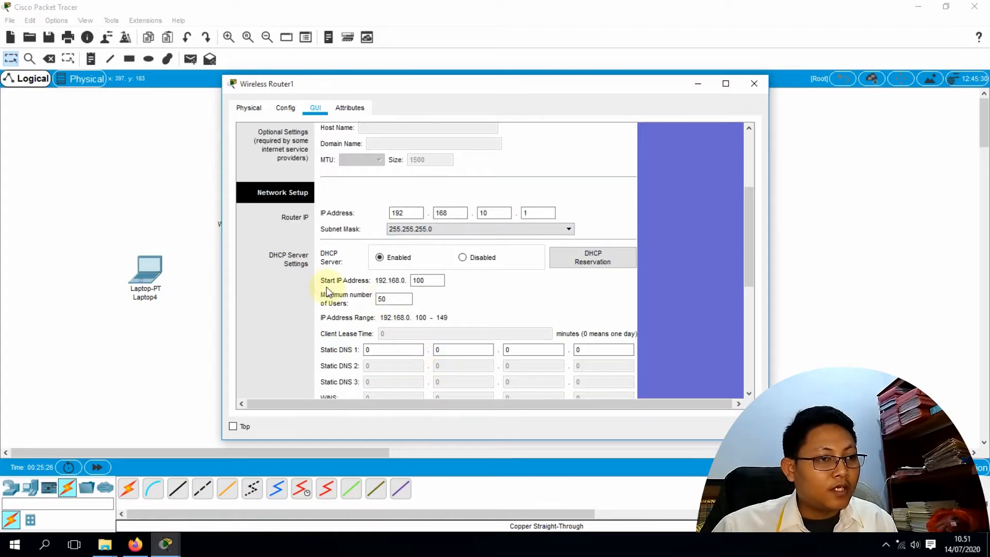
left_click(423, 283)
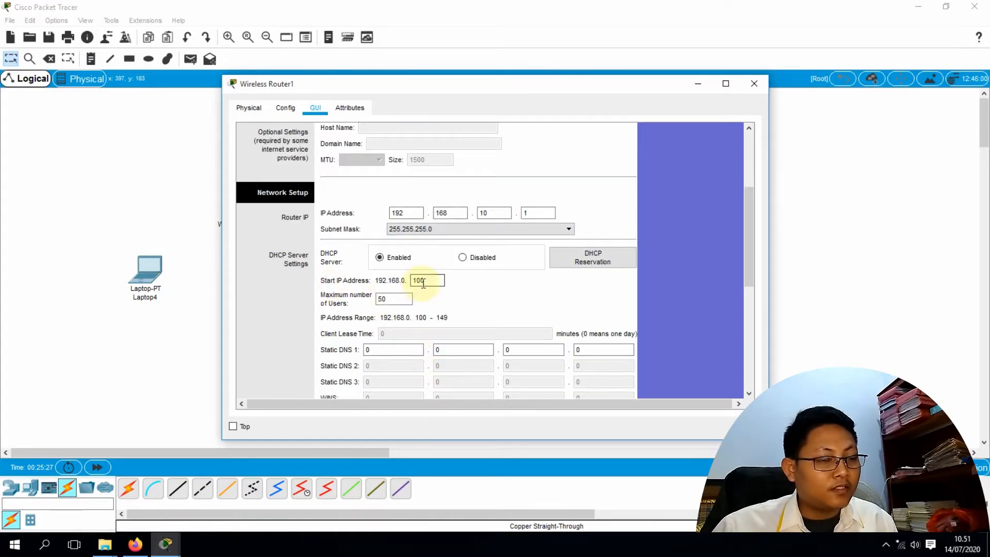
left_click(400, 296)
scroll(414, 305, "down", 7)
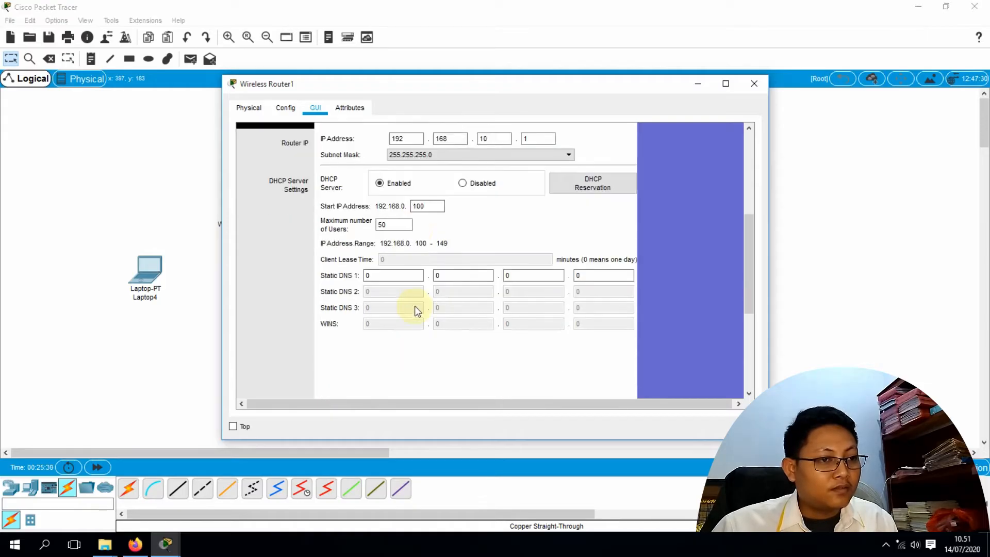
left_click(498, 378)
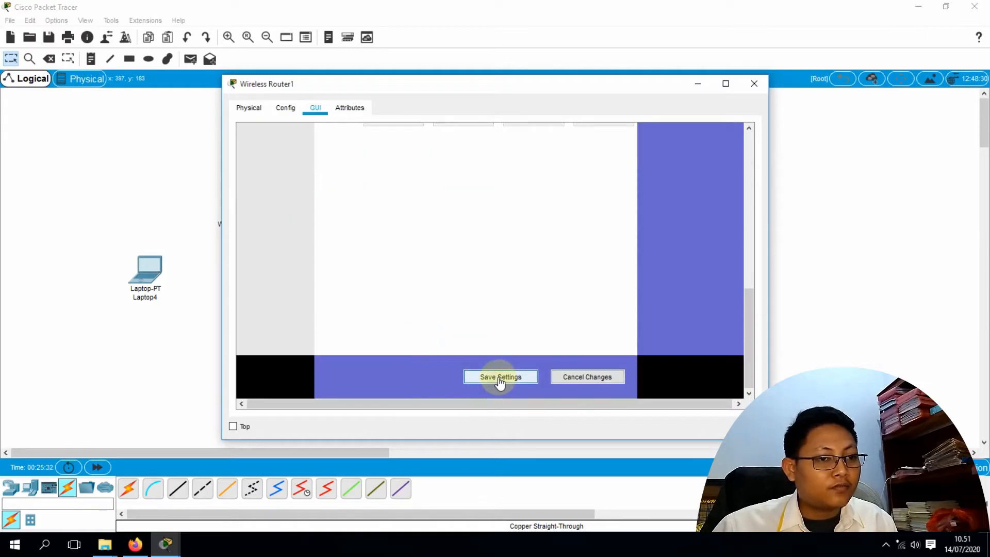
scroll(392, 237, "up", 2)
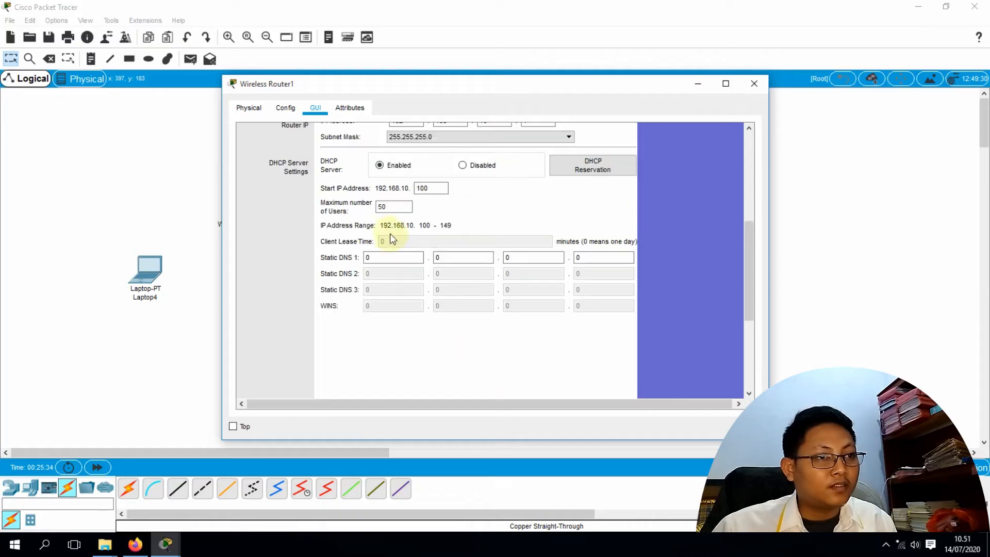
scroll(426, 221, "up", 1)
scroll(426, 223, "up", 4)
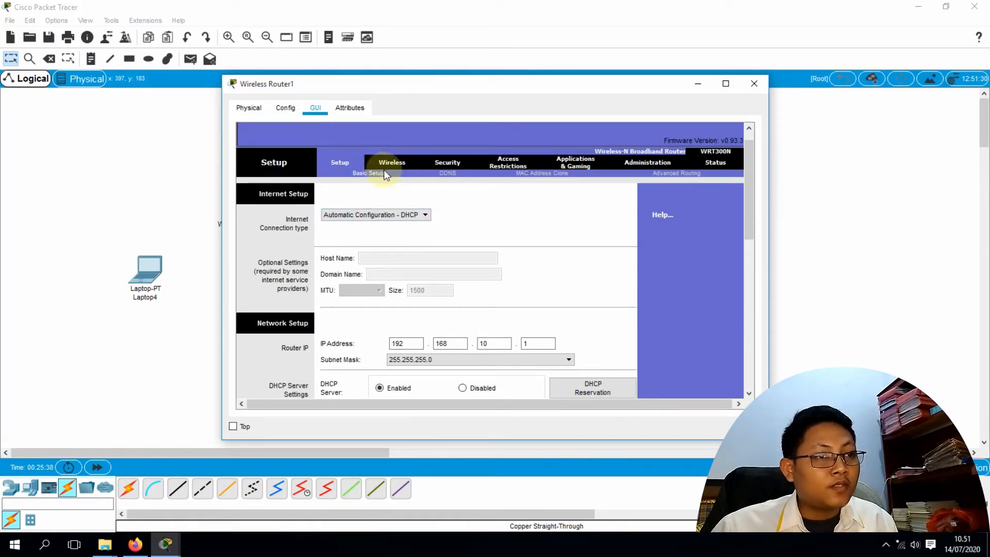
Rename the router's wireless network from Default to 'belajar'
left_click(390, 164)
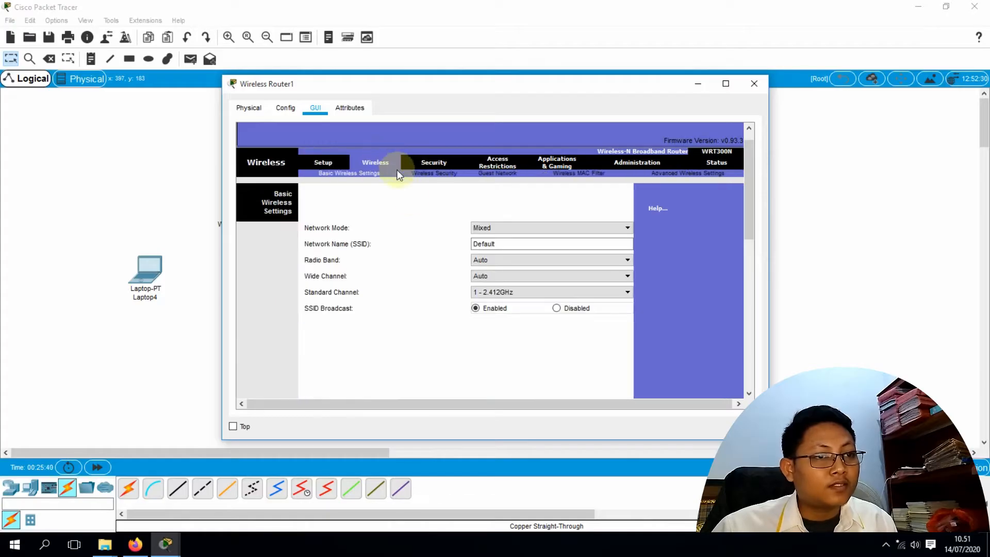
left_click(504, 244)
double_click(475, 244)
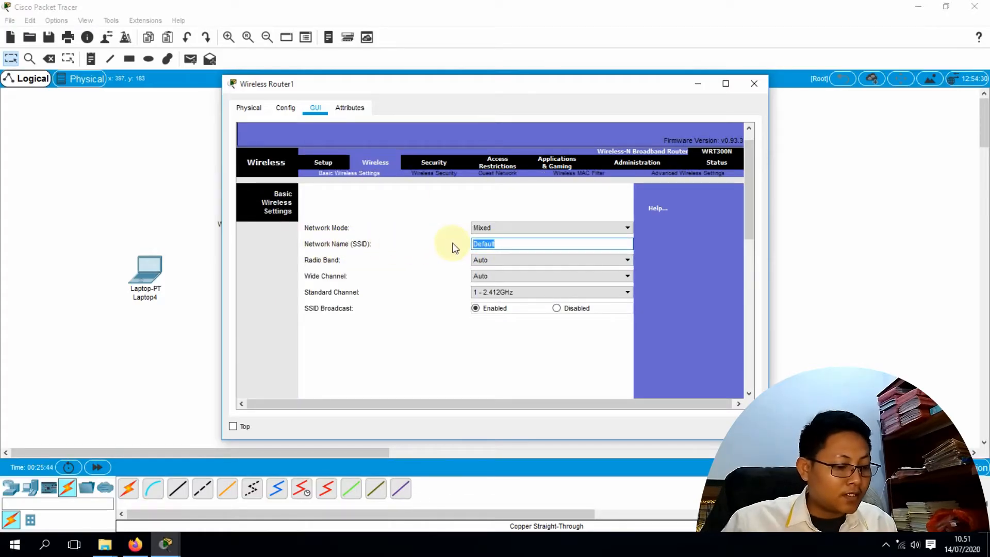
type("belajar")
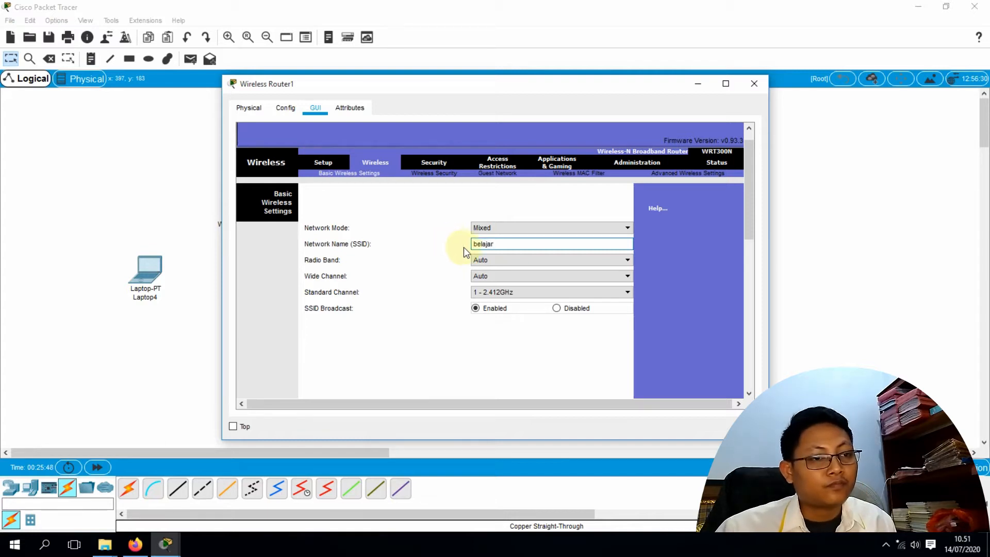
scroll(495, 335, "down", 5)
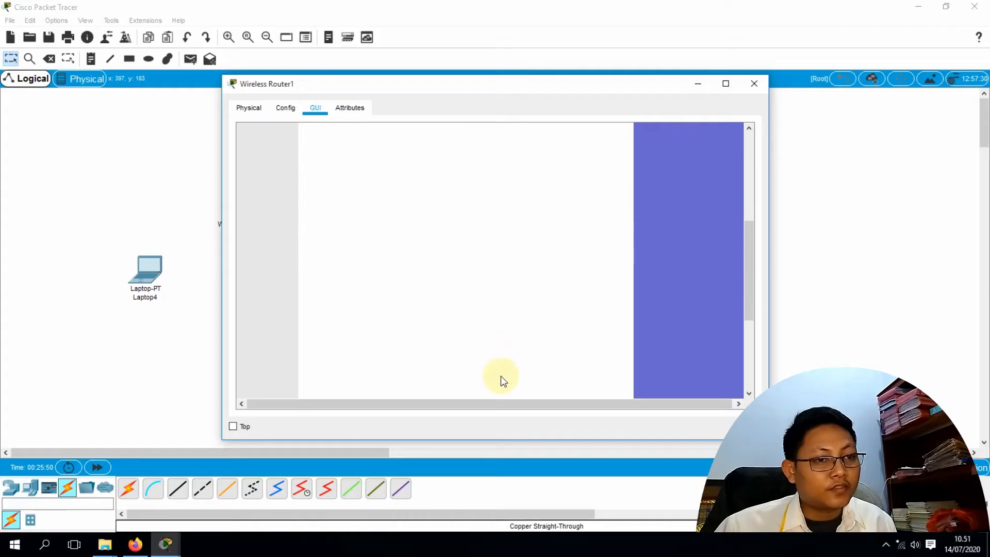
scroll(503, 371, "down", 3)
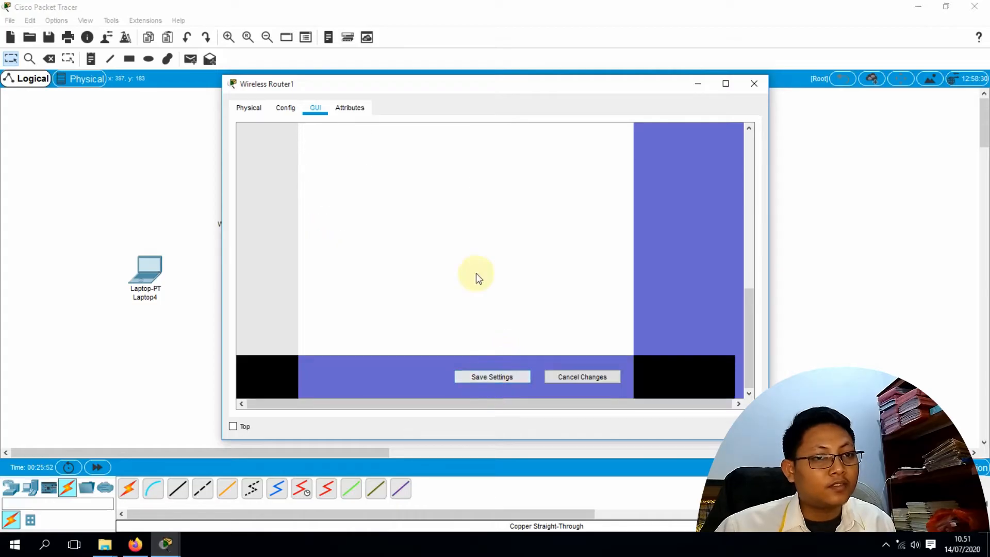
scroll(476, 274, "up", 8)
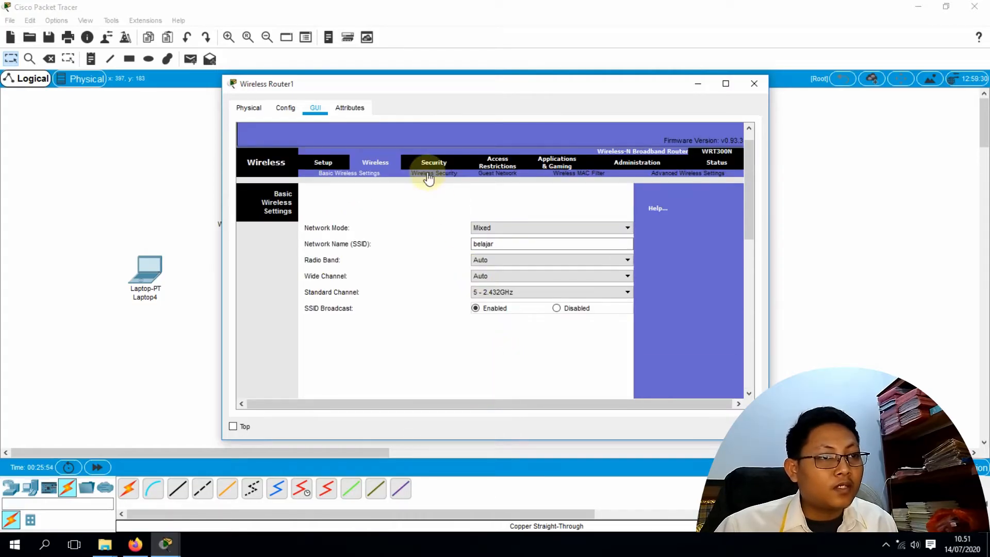
Set WPA2 Personal security with a passphrase, save it, and close the router window
left_click(427, 174)
left_click(473, 220)
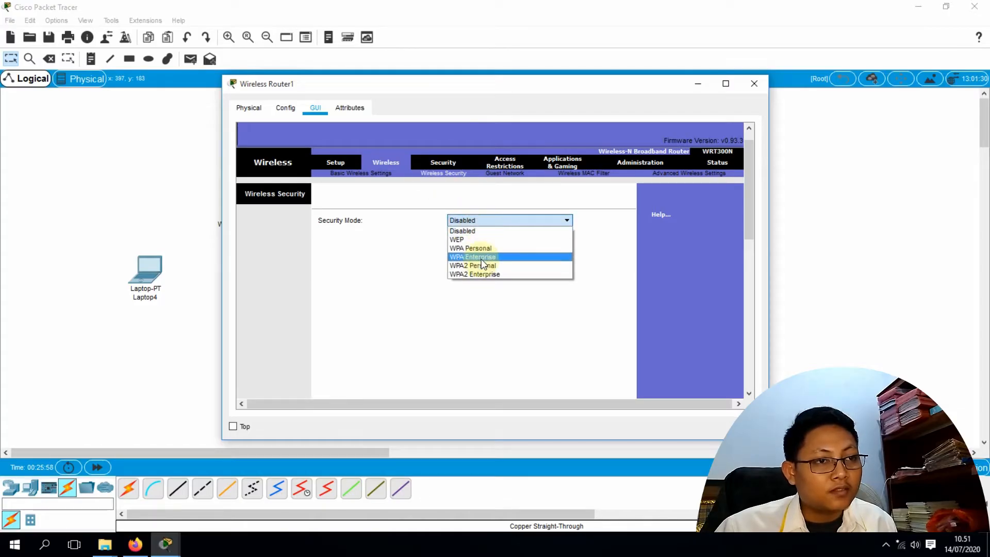
left_click(481, 267)
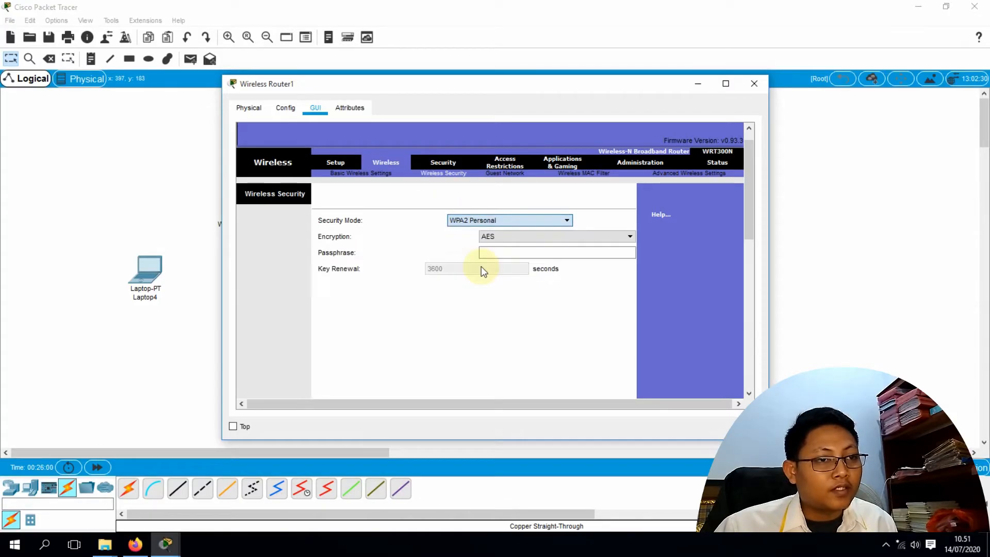
left_click(492, 252)
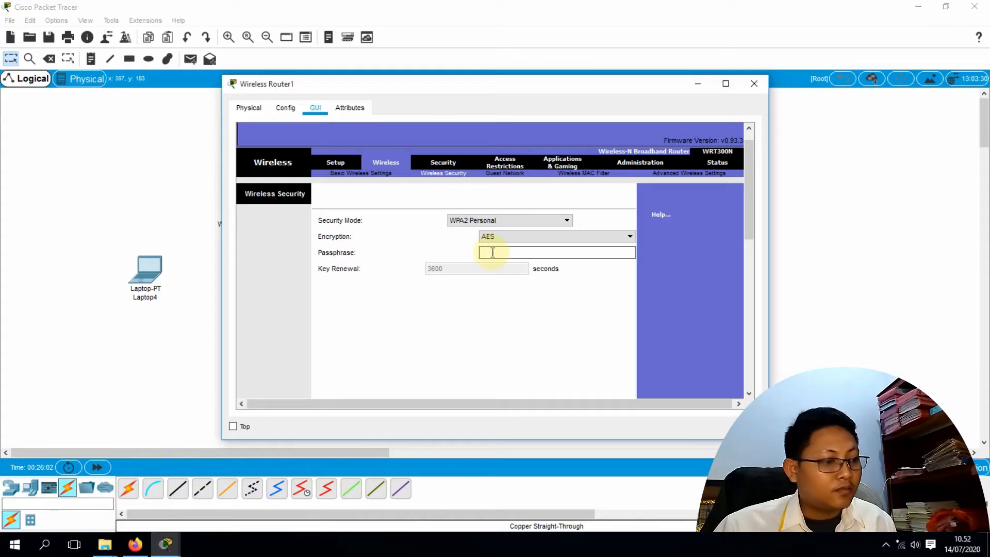
type("12345")
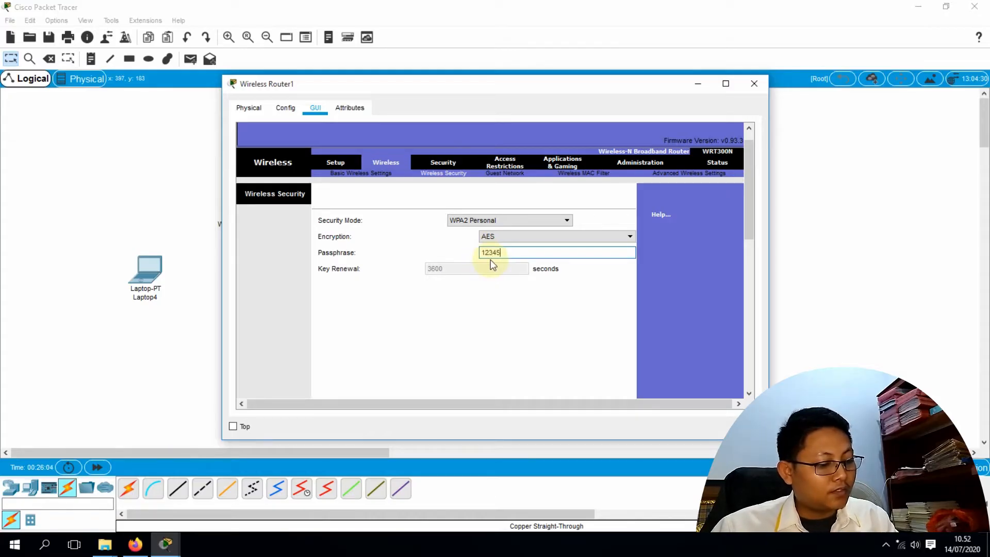
type("678")
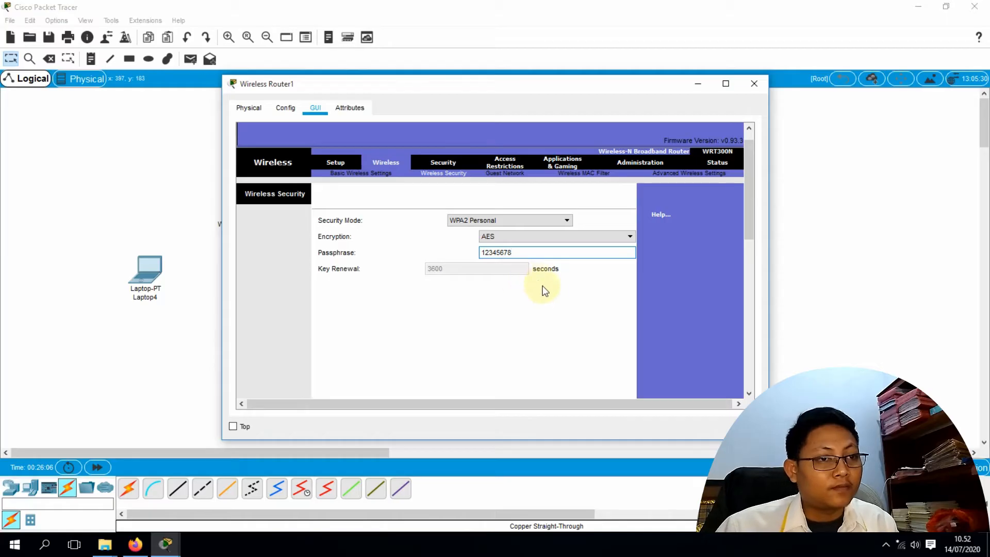
scroll(537, 283, "down", 10)
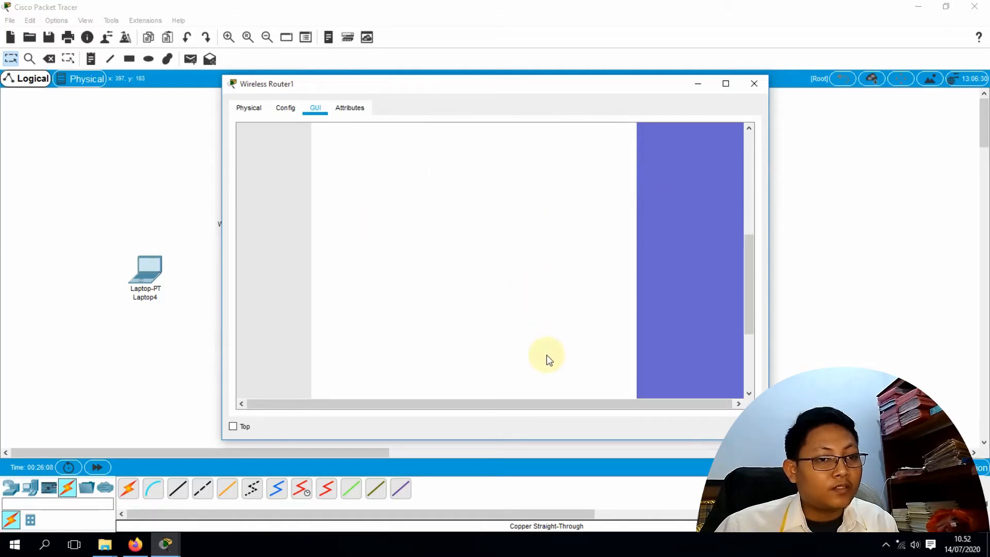
left_click(521, 379)
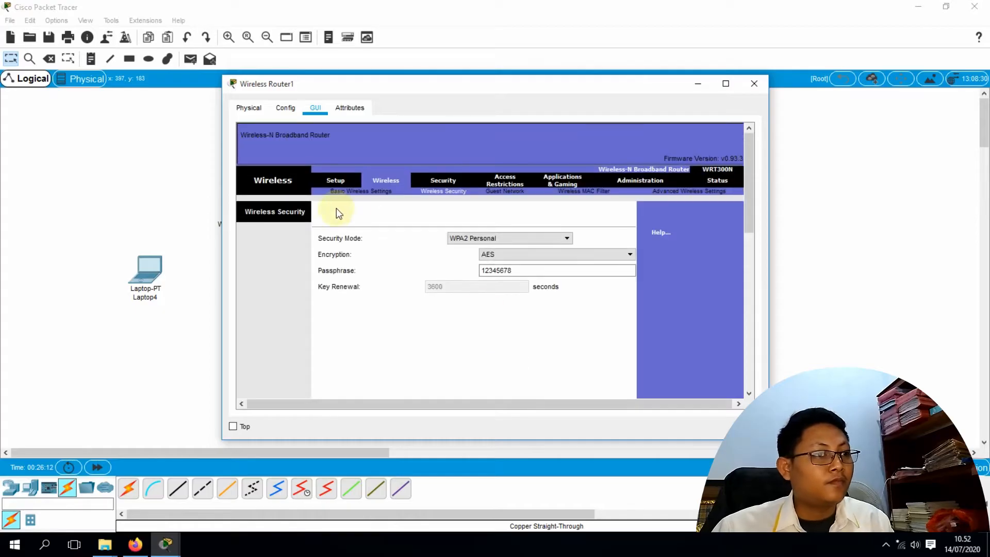
left_click(752, 85)
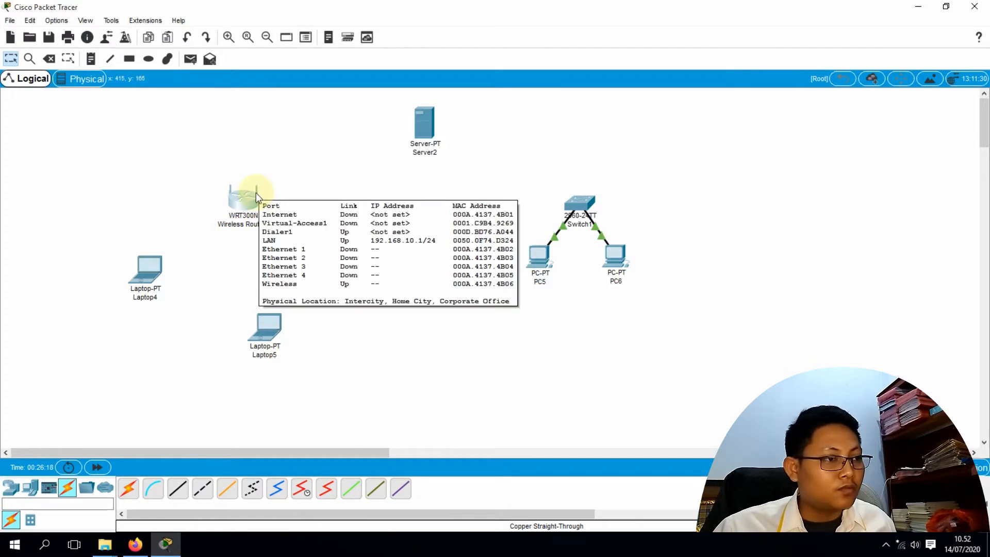
Open Laptop4's Physical view and work with the WPC300N wireless module in its slot
mouse_move(152, 275)
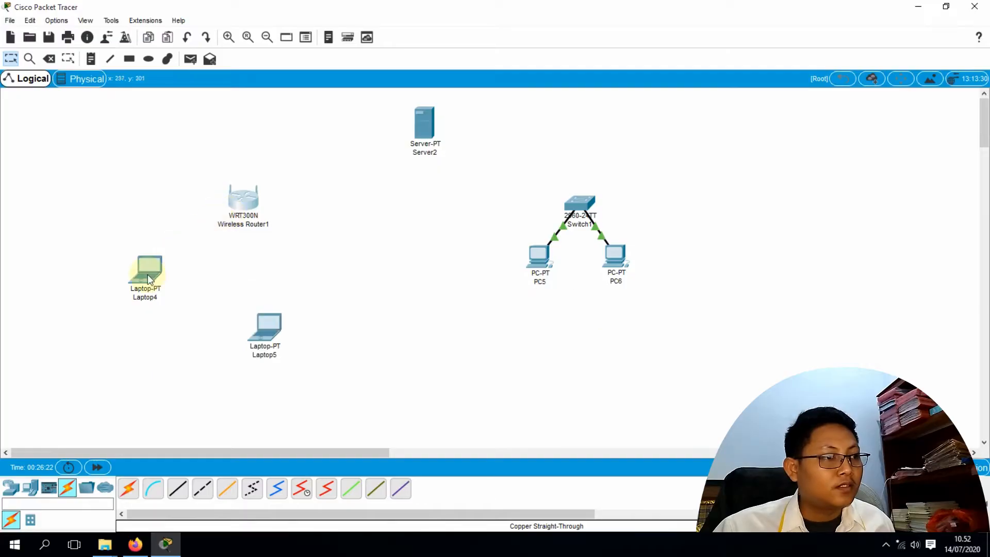
left_click(148, 274)
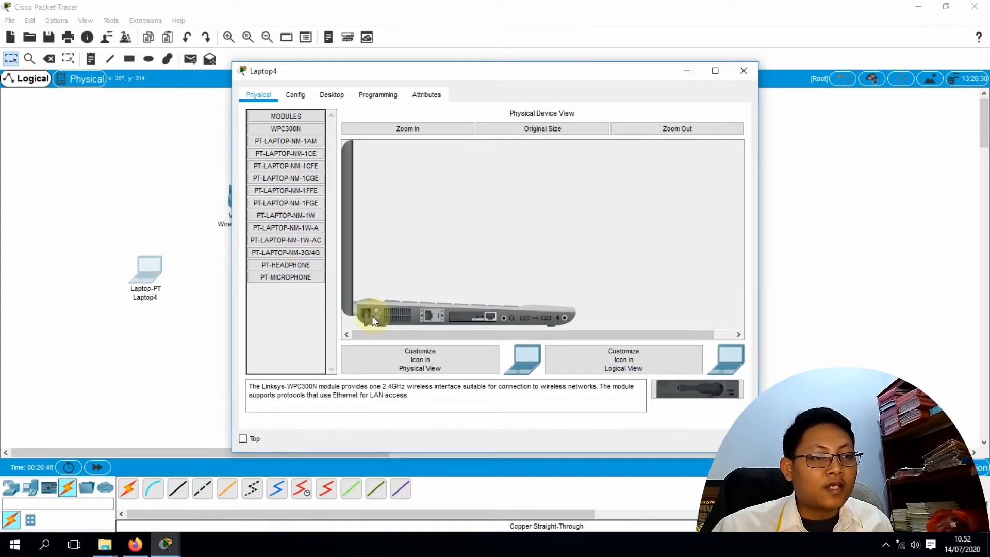
mouse_move(466, 319)
left_mouse_down()
mouse_move(536, 340)
mouse_move(639, 350)
mouse_move(699, 397)
mouse_move(474, 343)
mouse_move(473, 318)
left_mouse_up()
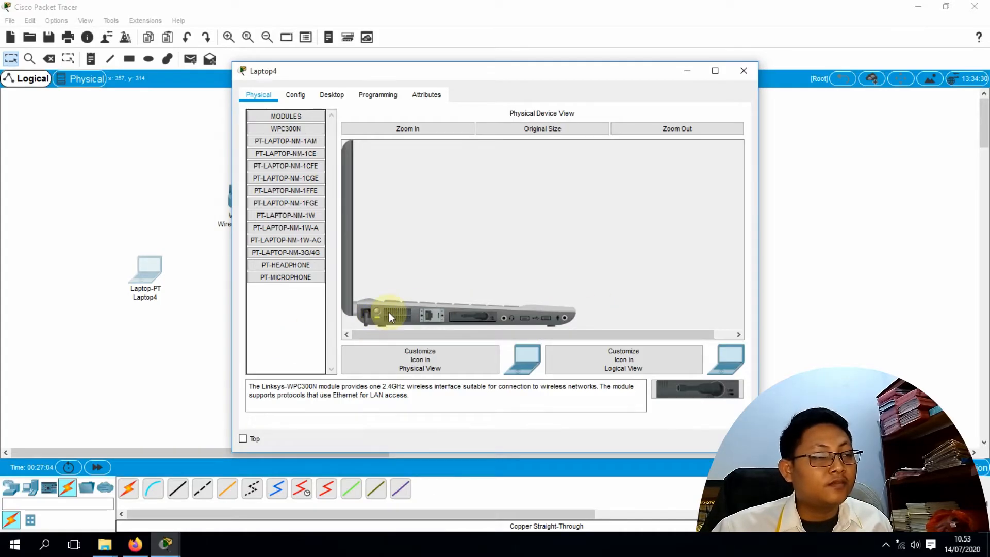
Join Laptop4 to the belajar network using the WPA2 pre-shared key
left_click(334, 97)
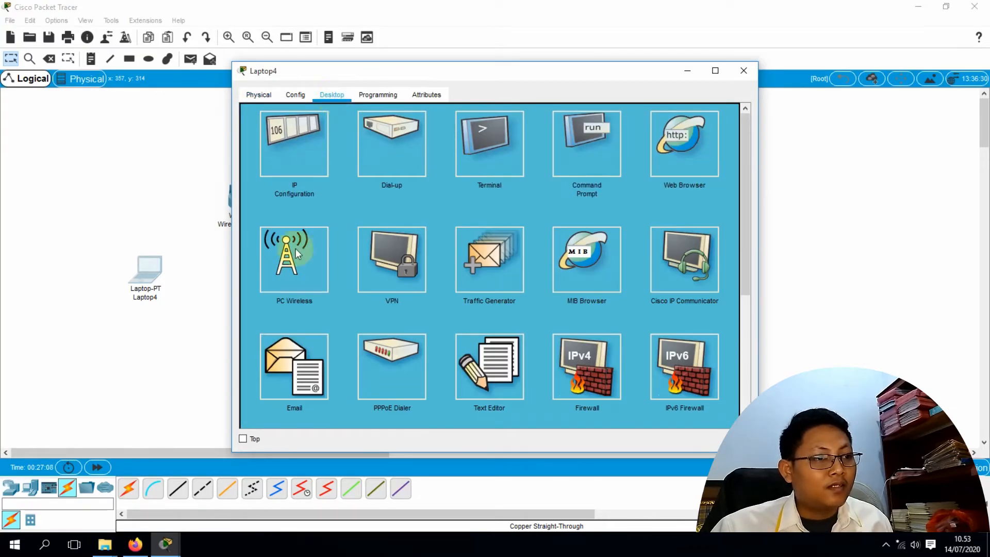
left_click(294, 268)
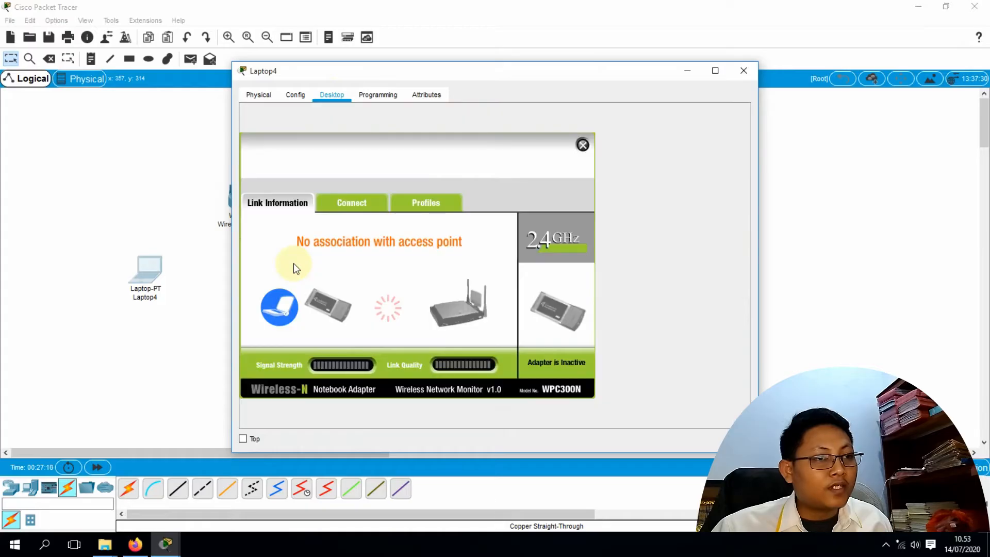
left_click(362, 203)
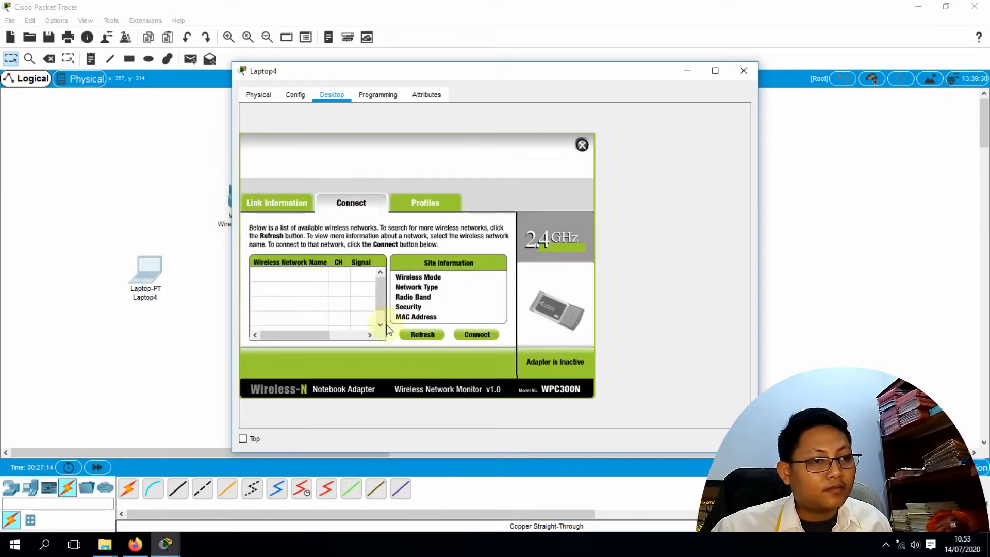
left_click(425, 337)
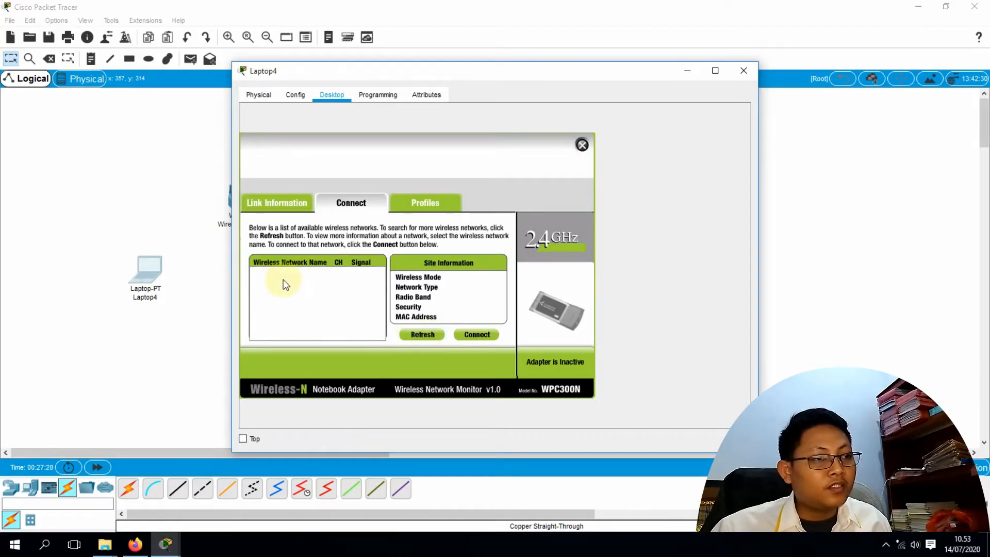
left_click_drag(420, 81, 526, 78)
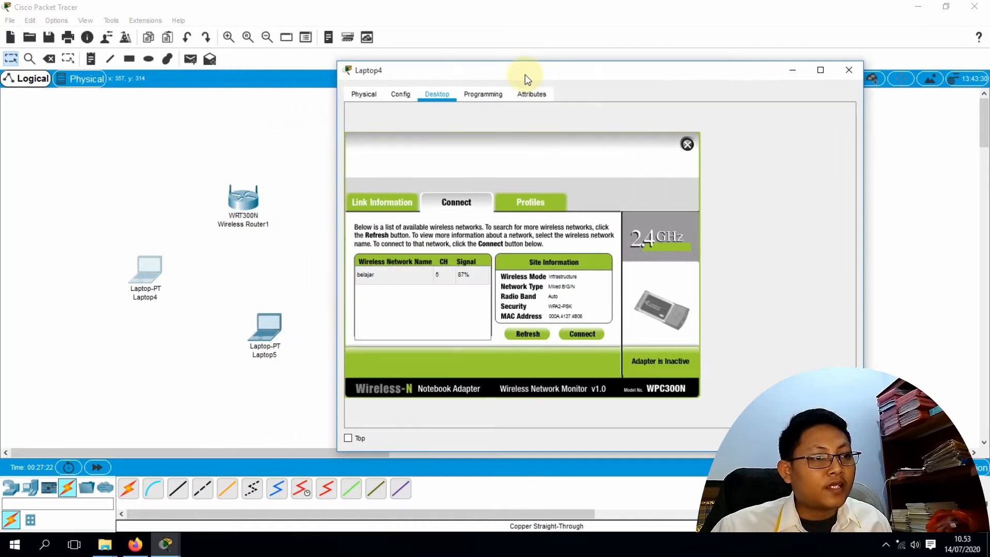
left_click(383, 278)
left_click(581, 333)
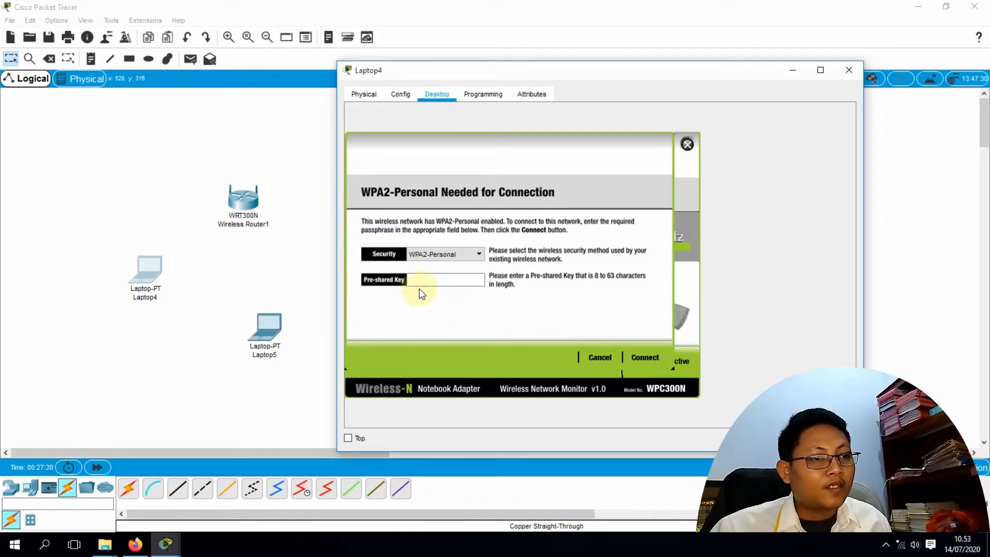
left_click(412, 281)
type("12345678")
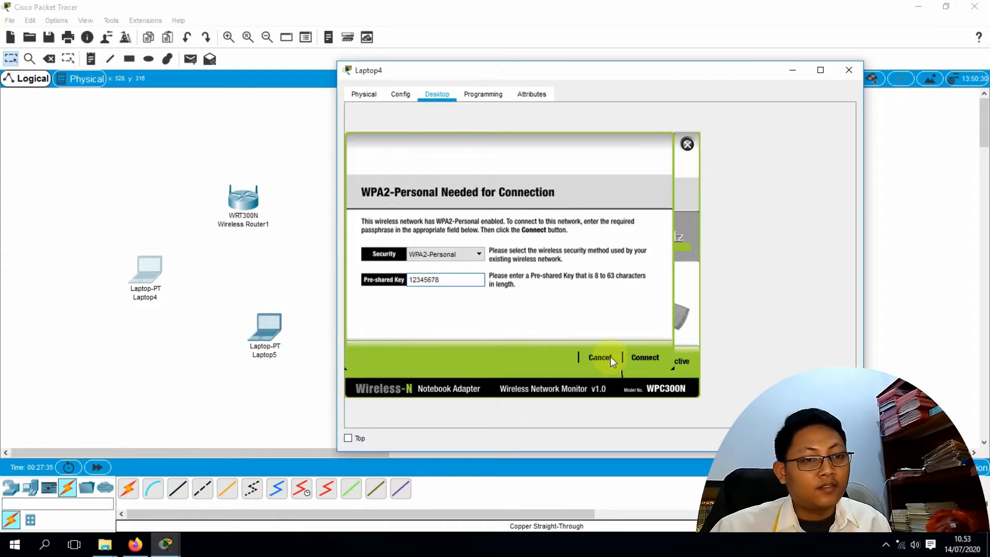
left_click(640, 356)
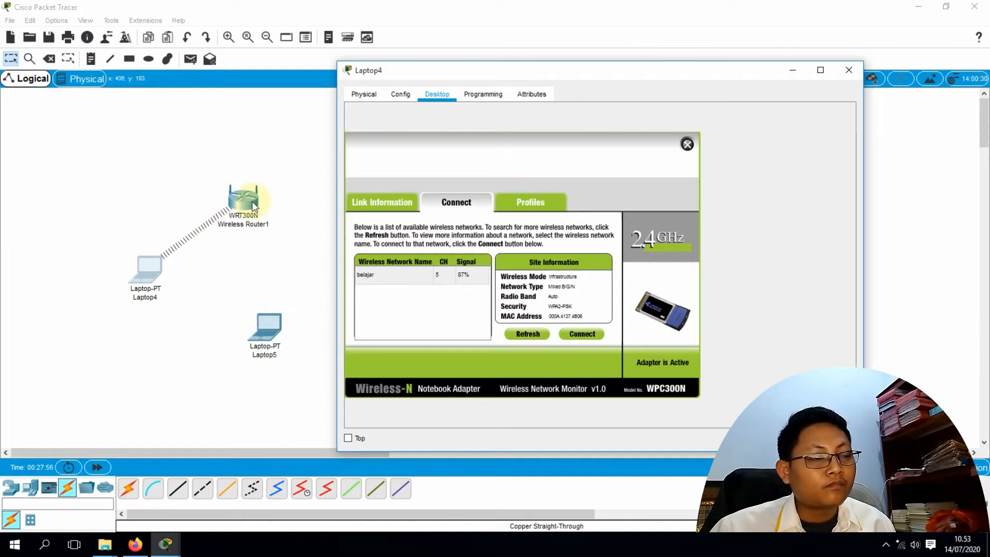
Check Laptop4's DHCP address 192.168.10.100 in IP Configuration and close its window
left_click(401, 95)
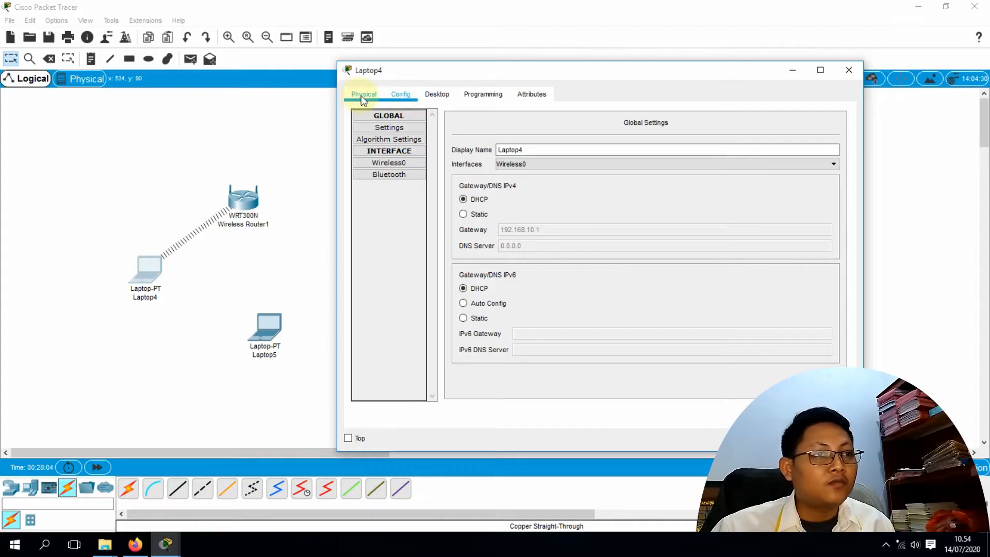
left_click(438, 93)
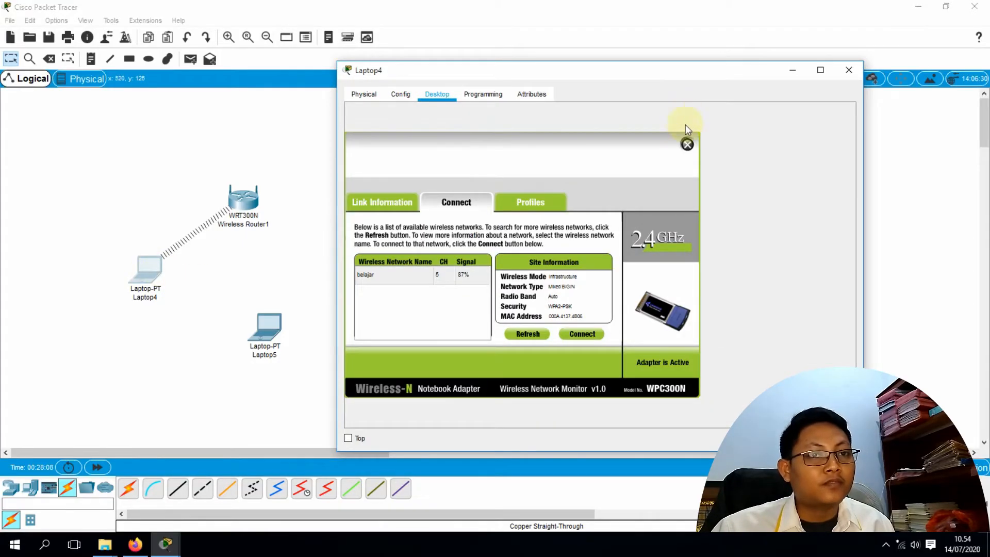
left_click(687, 145)
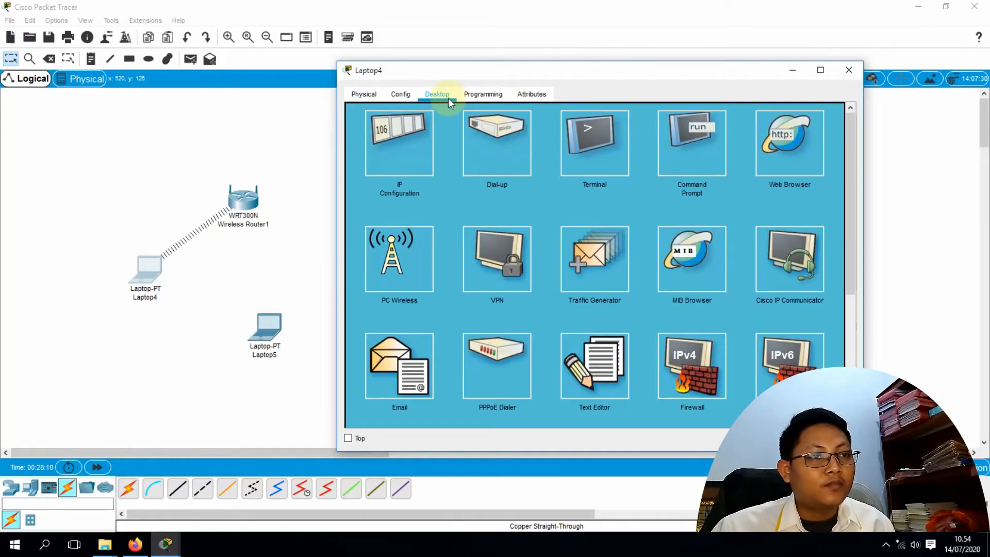
left_click(396, 154)
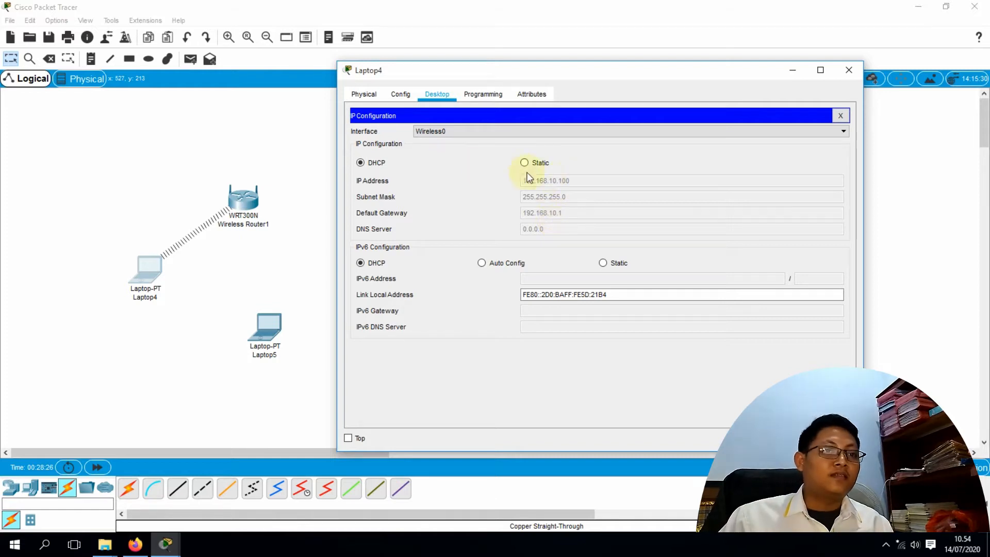
left_click(849, 69)
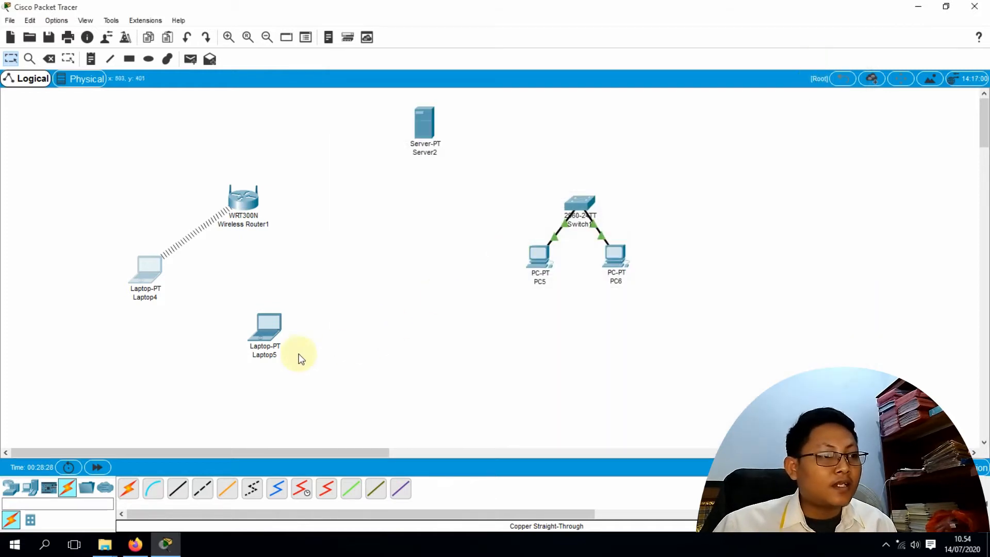
Open Laptop5's PC Wireless monitor and rescan for available networks
left_click(269, 328)
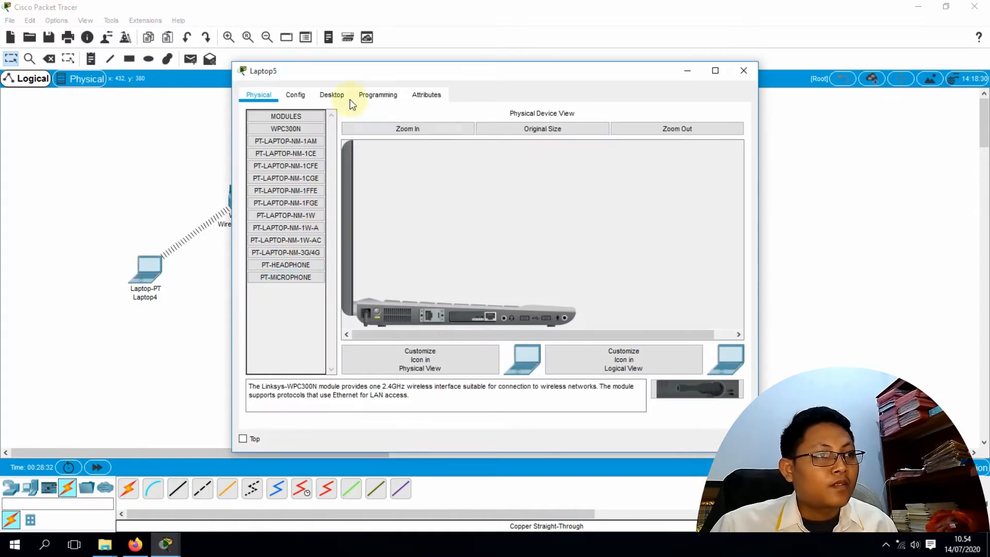
mouse_move(469, 315)
left_mouse_down()
mouse_move(692, 388)
mouse_move(469, 323)
left_mouse_up()
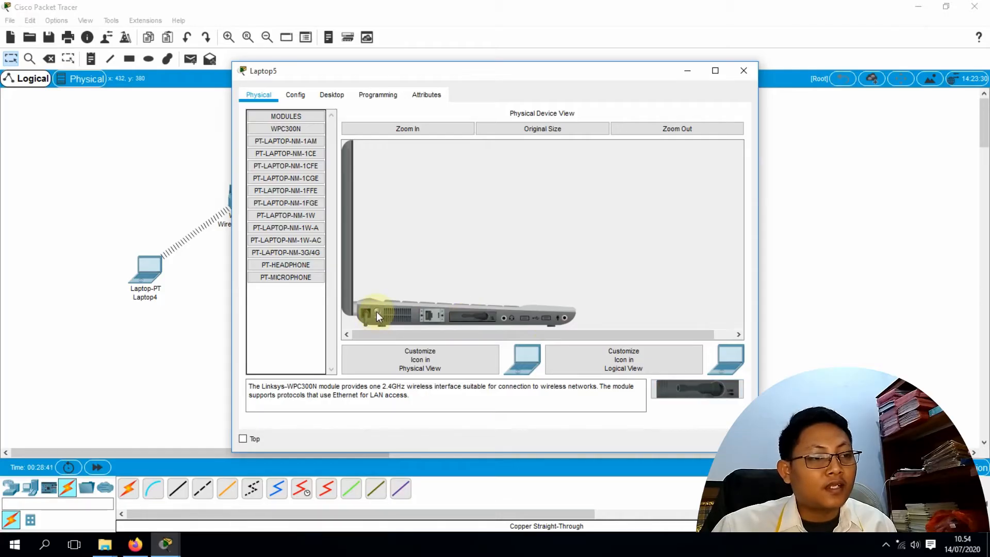
left_click(324, 93)
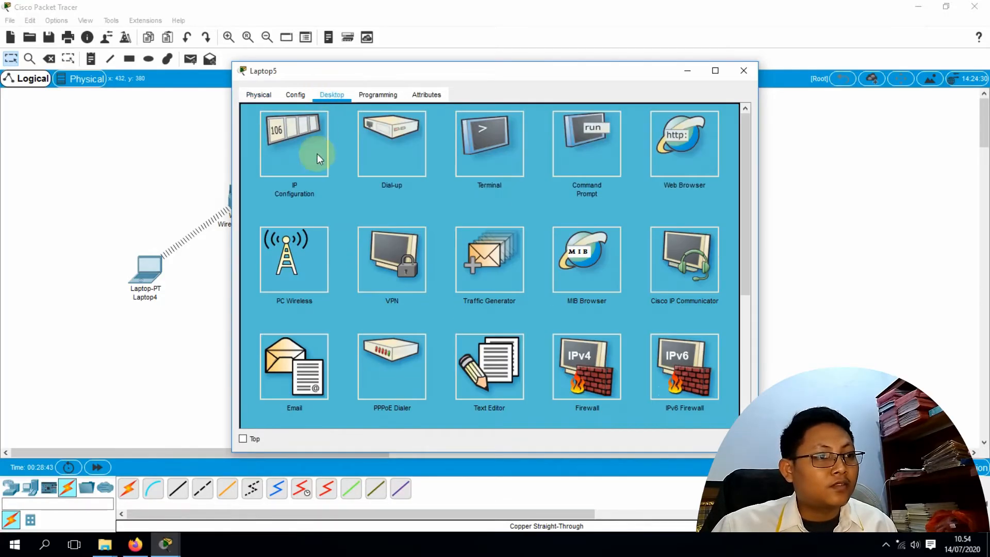
left_click(303, 259)
left_click(353, 201)
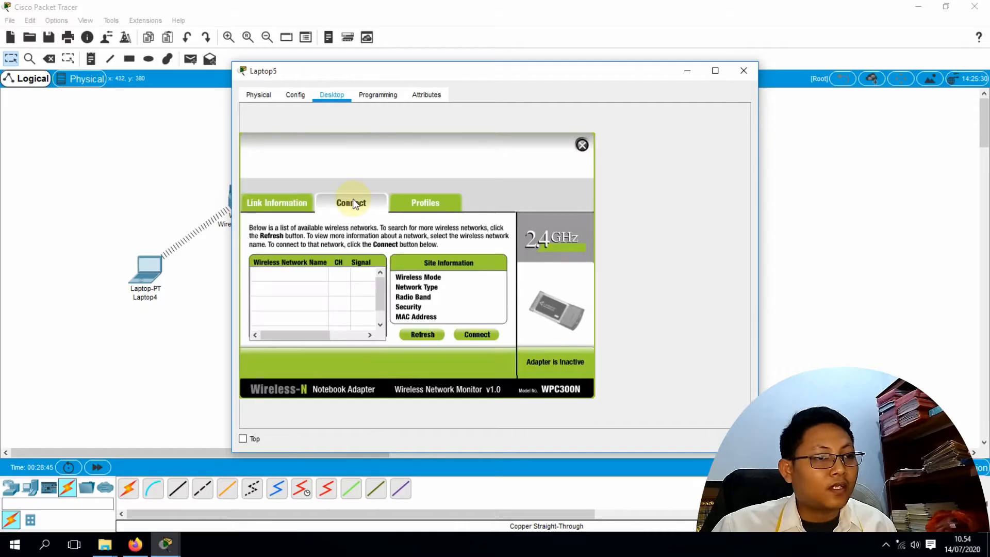
left_click(425, 336)
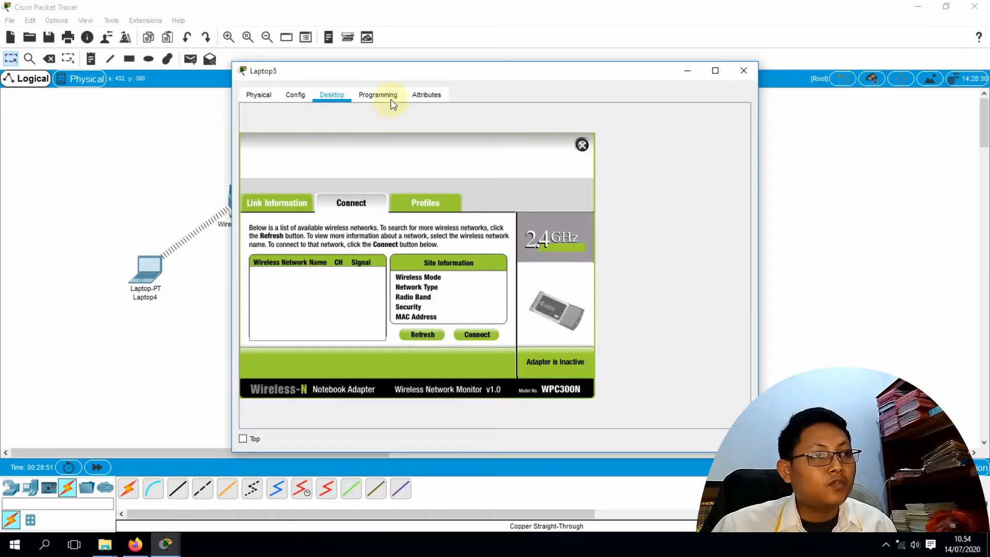
left_click_drag(414, 70, 509, 49)
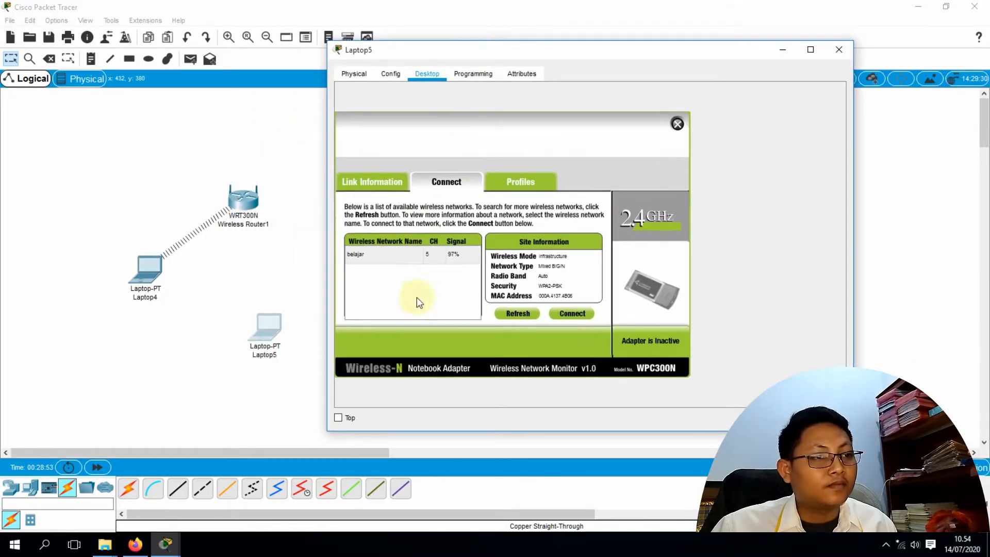
Join belajar with the WPA2 pre-shared key and view Laptop5's IP configuration
left_click(363, 256)
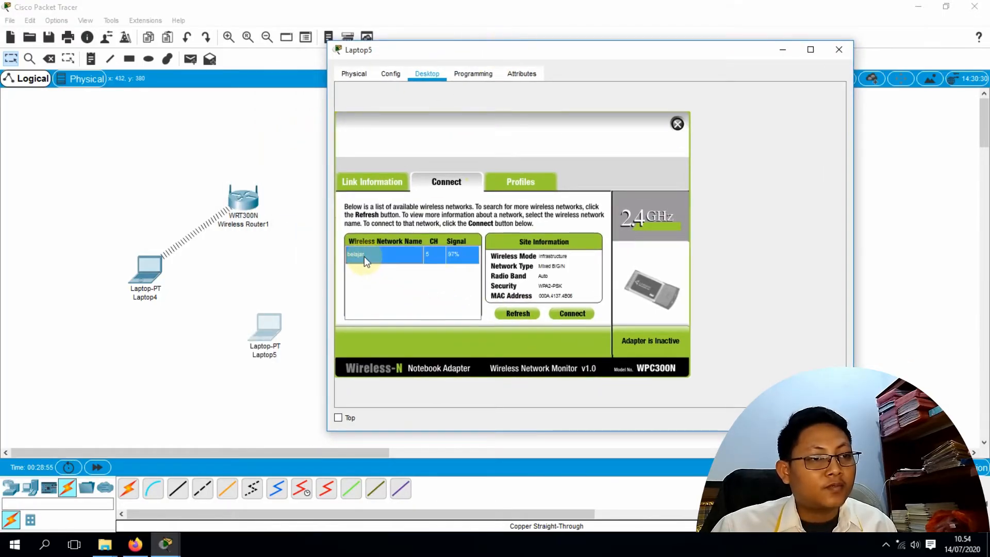
left_click(584, 315)
left_click(422, 261)
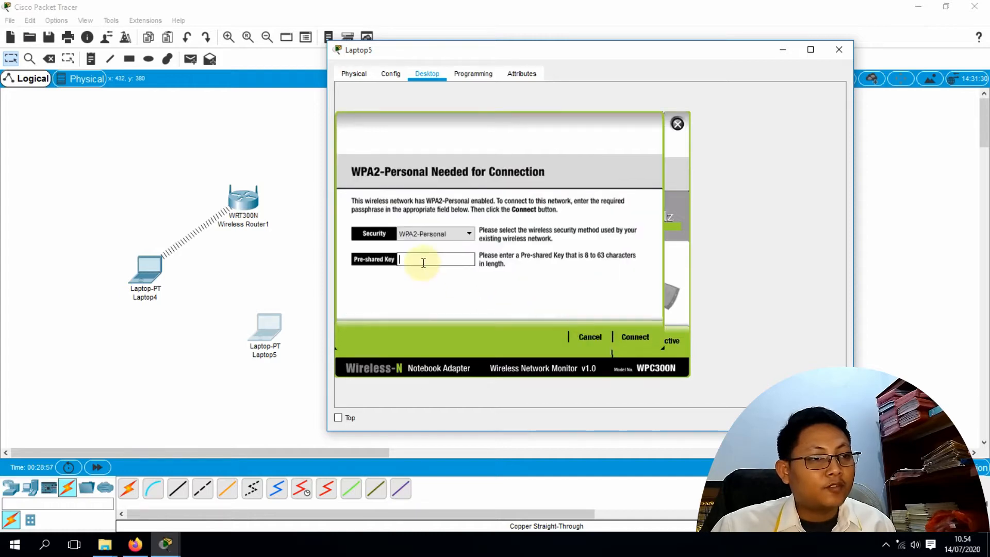
type("12345678")
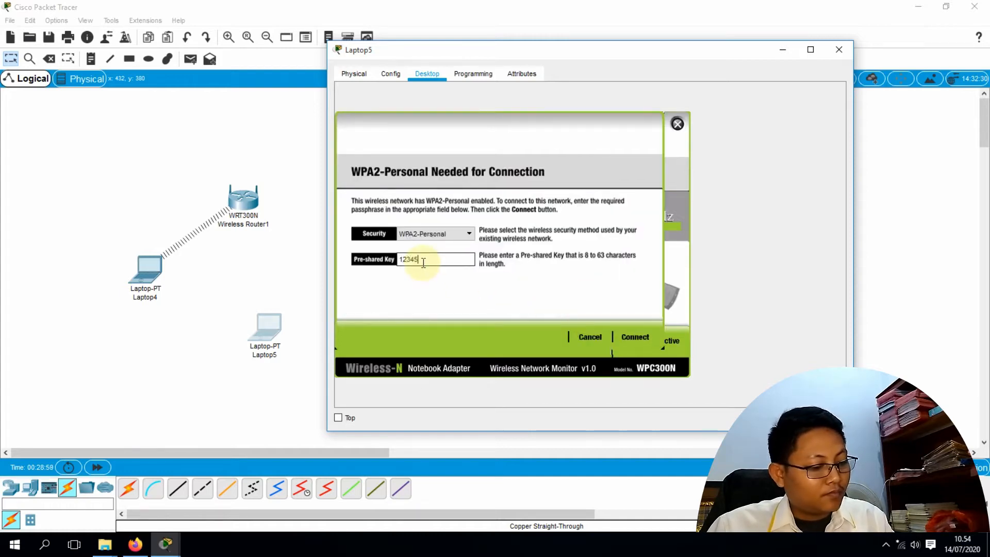
left_click(648, 336)
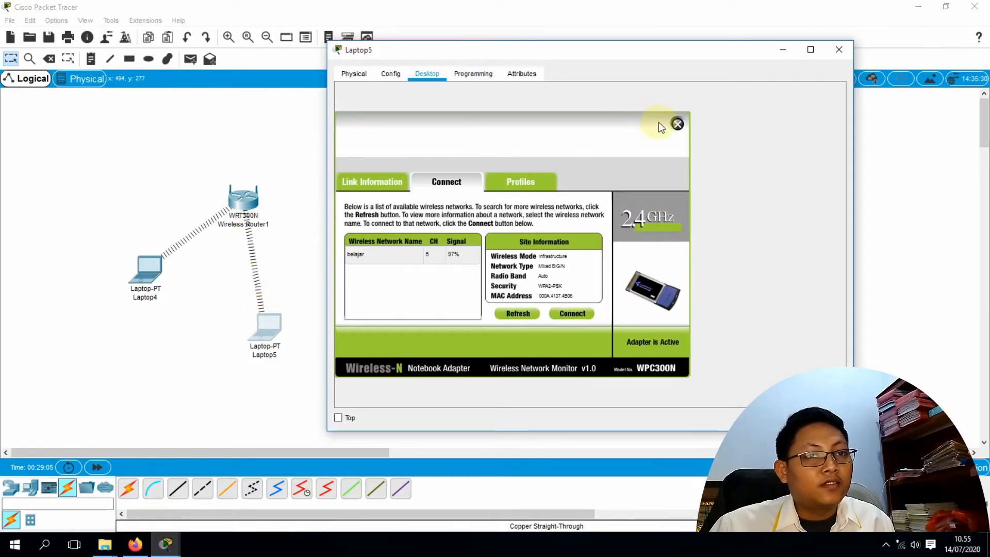
left_click(677, 124)
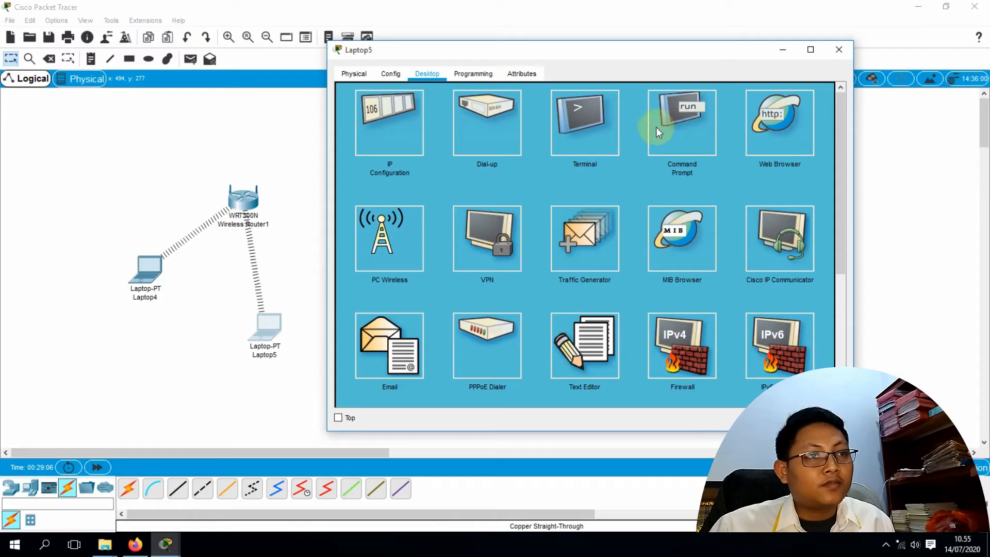
left_click(399, 119)
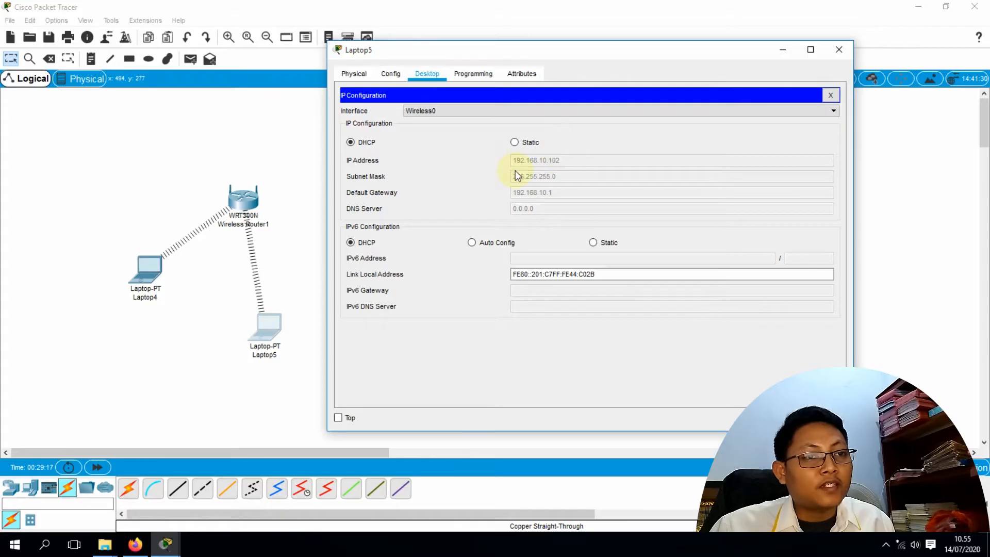
Close Laptop5 and check the router's DHCP pool: start 192.168.10.100, 50 users maximum
left_click(830, 95)
left_click(840, 50)
left_click(240, 199)
left_click(395, 183)
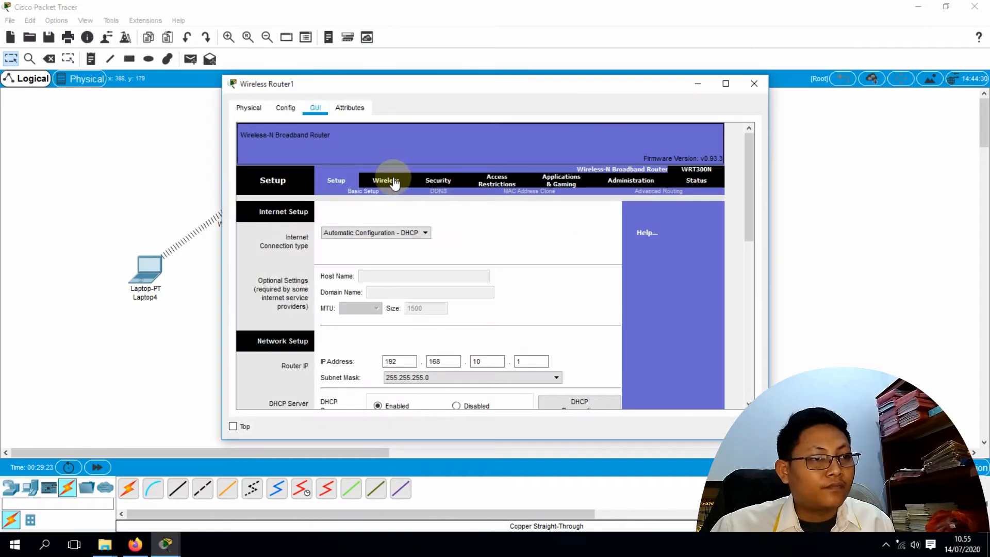
scroll(413, 293, "down", 5)
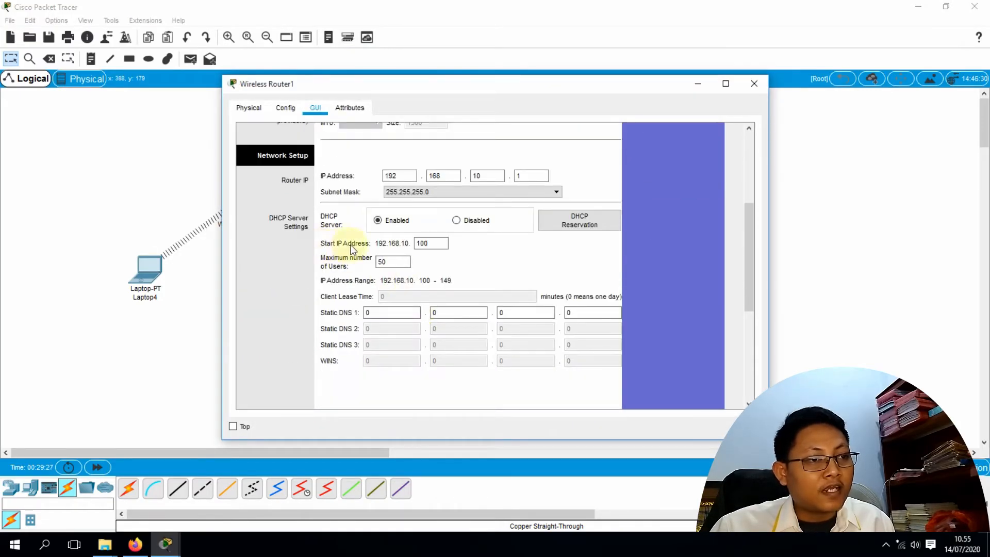
left_click(433, 244)
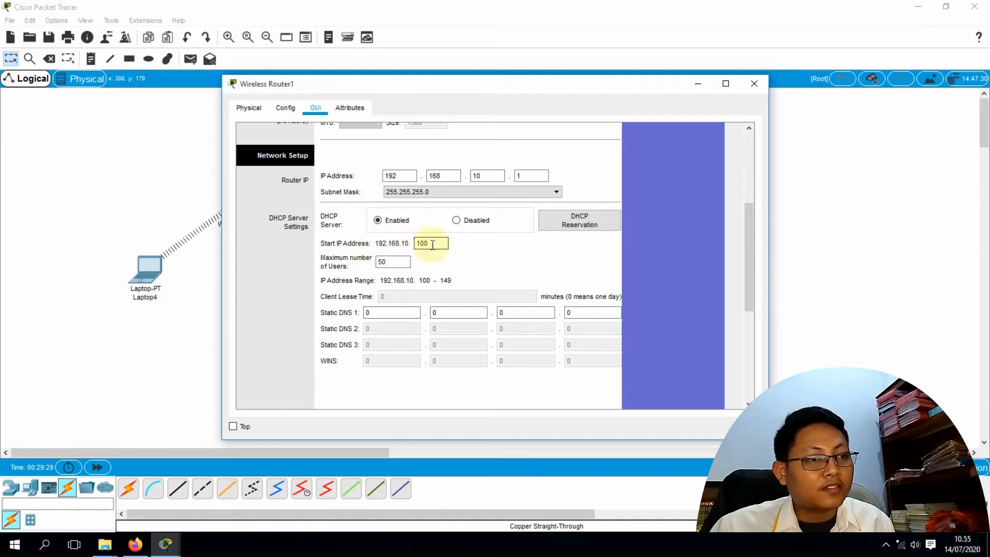
left_click(395, 262)
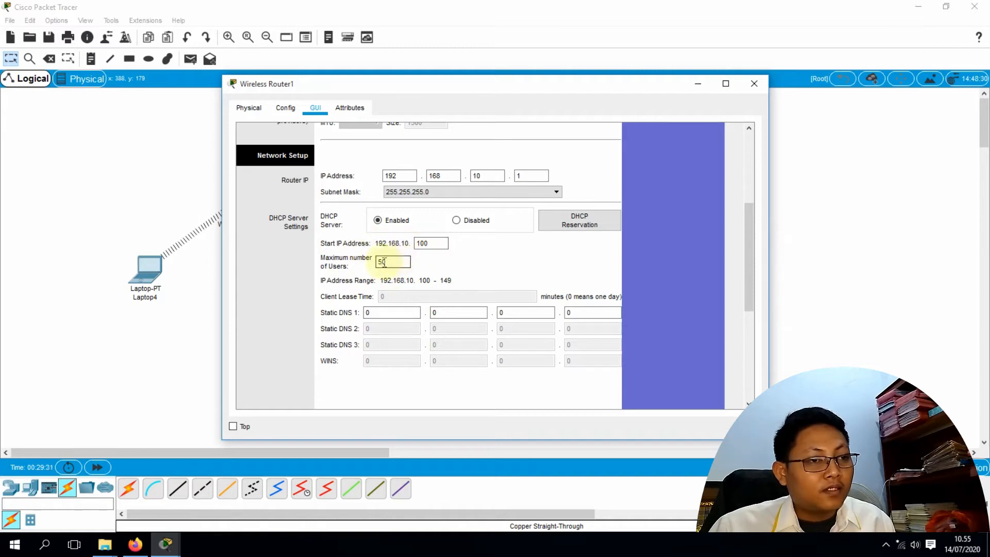
scroll(407, 252, "down", 3)
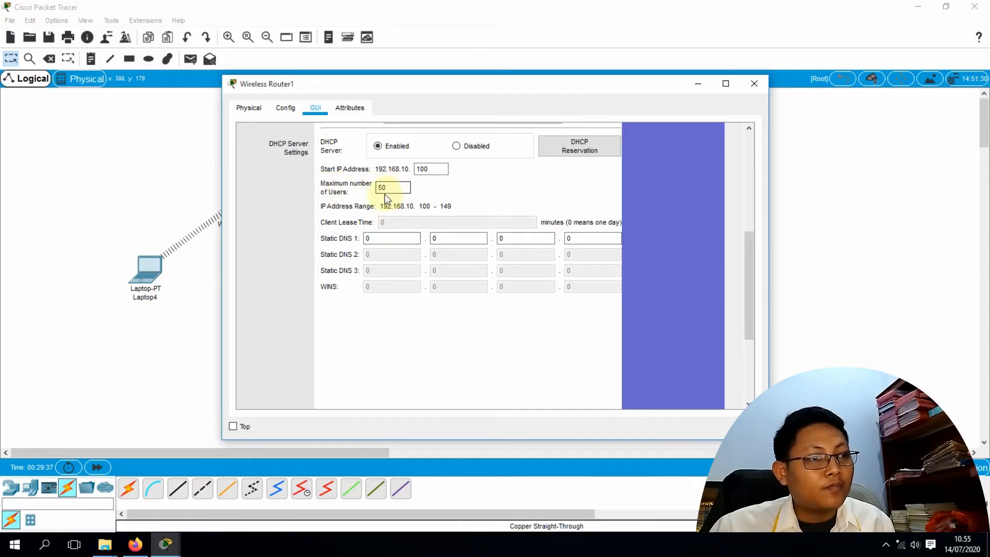
left_click_drag(503, 86, 555, 111)
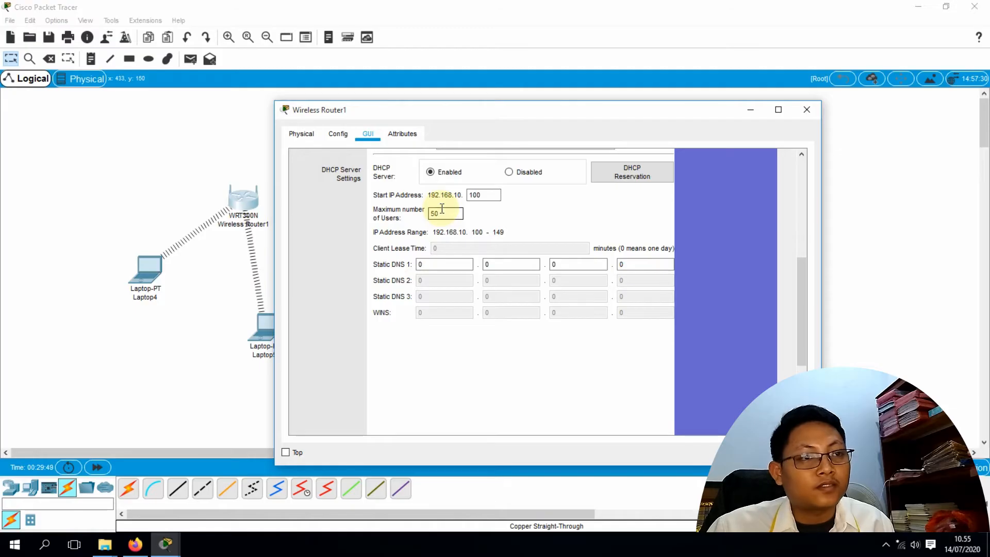
left_click(474, 195)
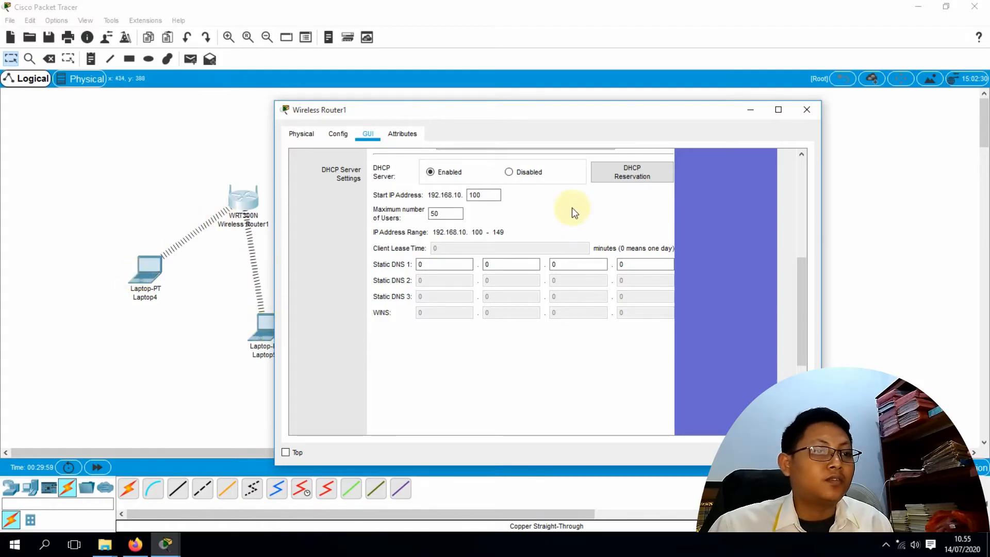
scroll(571, 207, "down", 1)
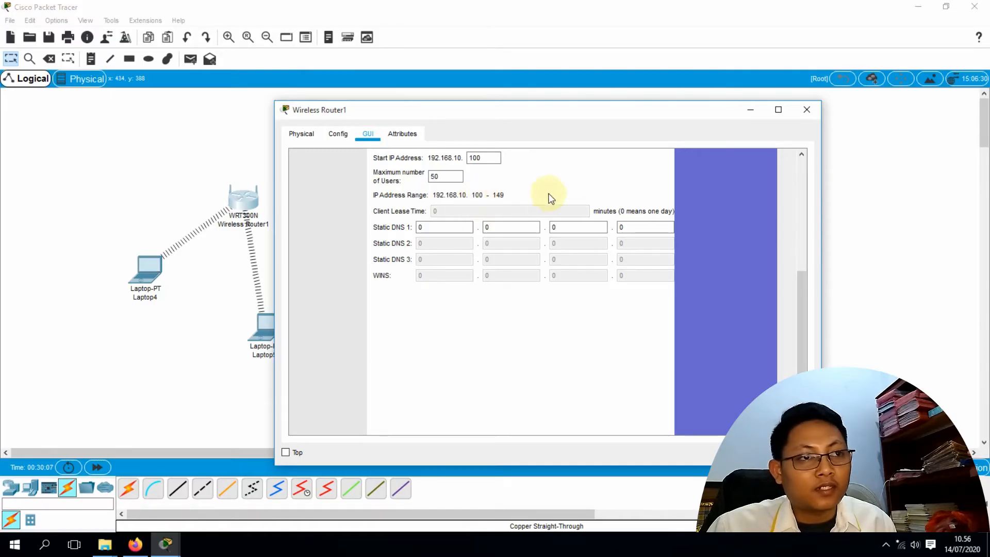
Ping 192.168.10.102 from Laptop4's command prompt and get 4 of 4 replies
left_click(807, 109)
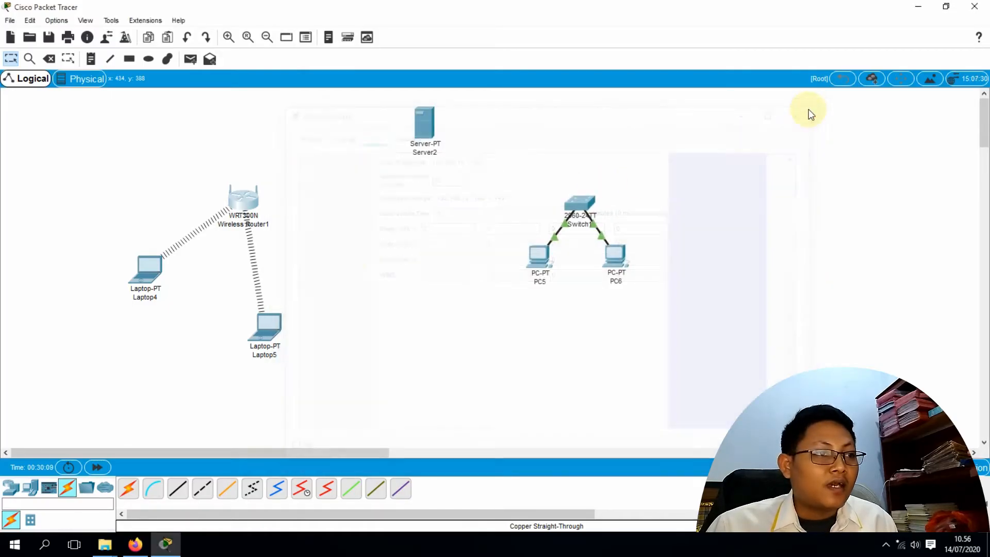
double_click(153, 269)
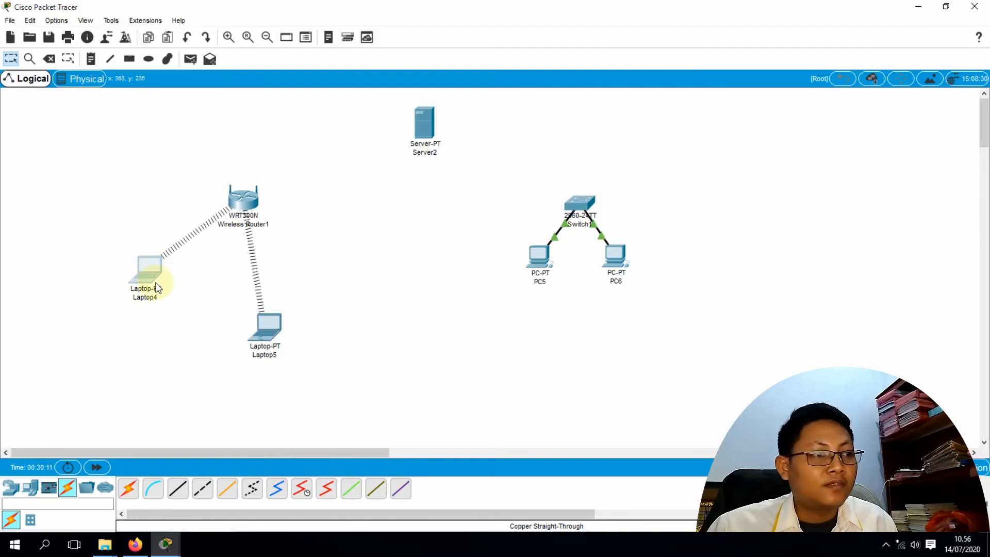
left_click(154, 272)
left_click(607, 159)
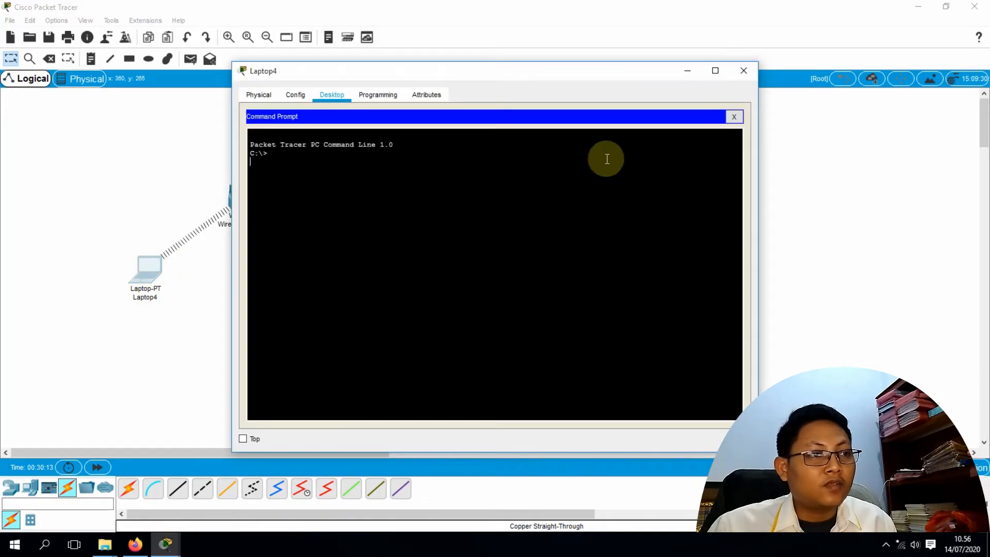
left_click_drag(389, 73, 454, 94)
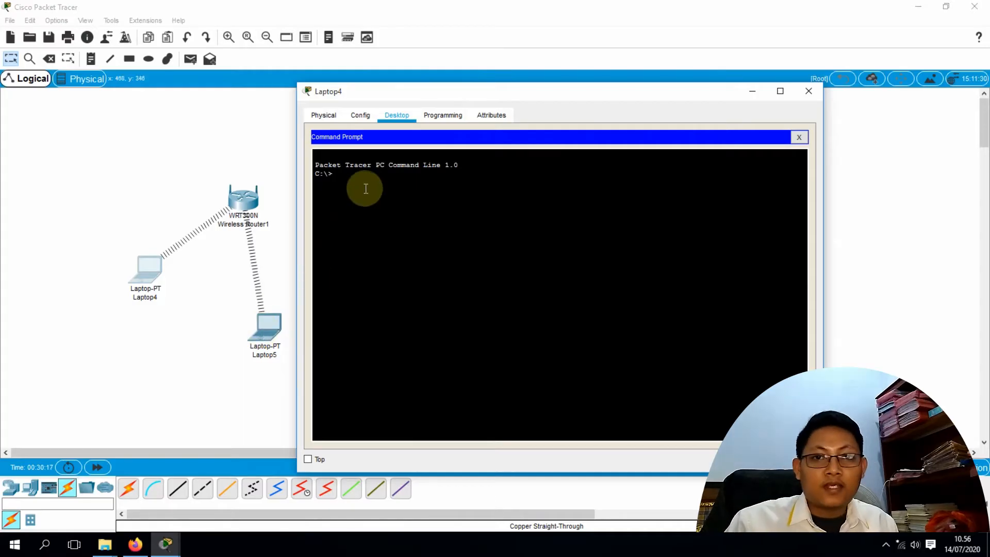
type("pin")
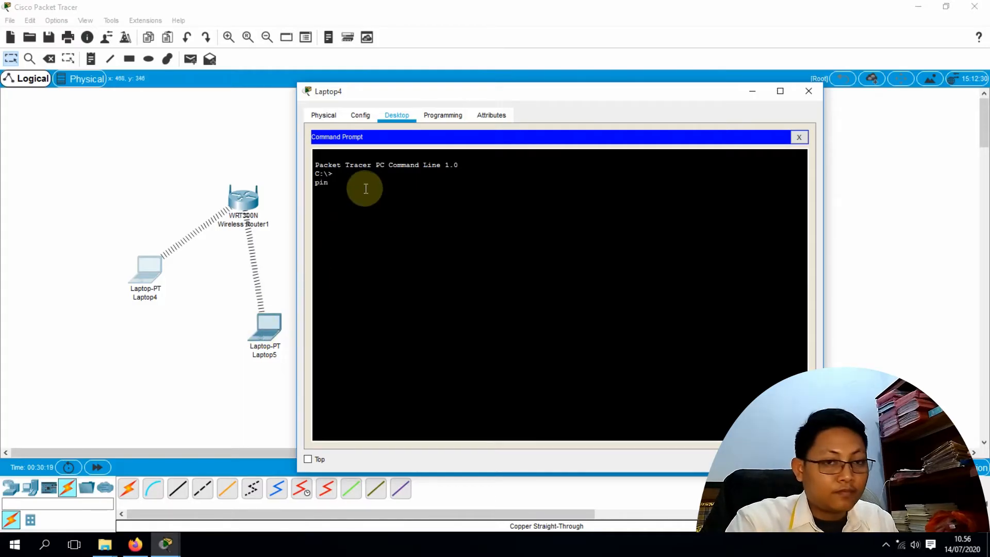
type("g 192")
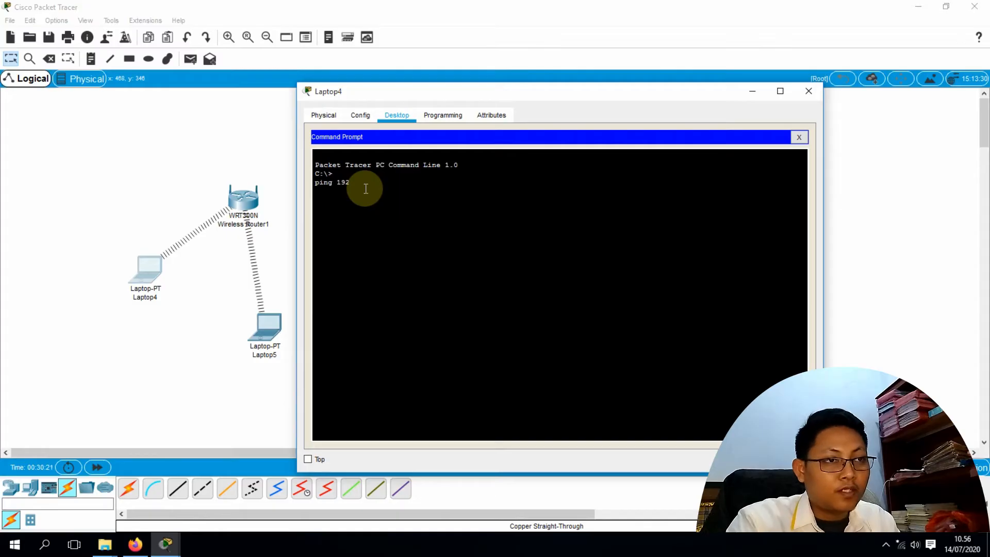
type(".168.10.102")
key("Return")
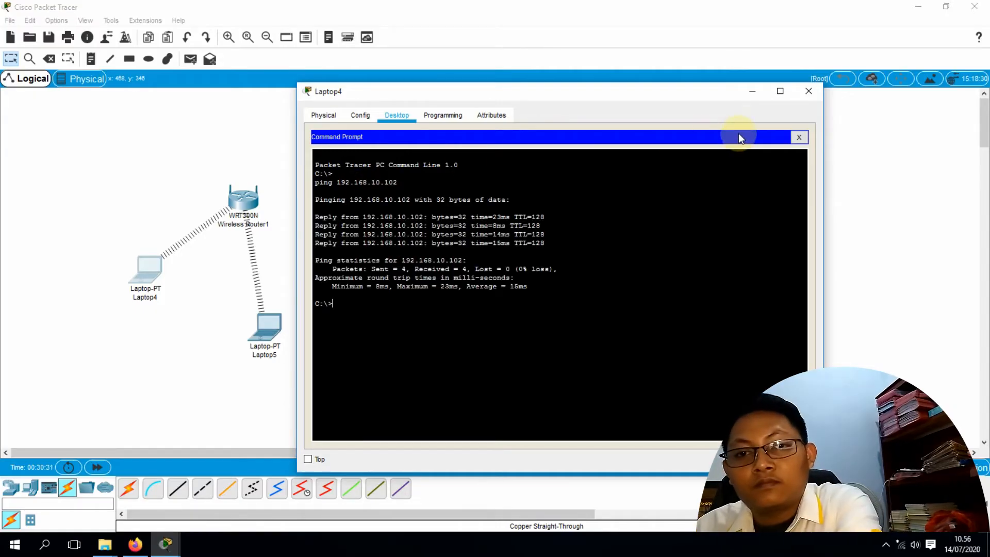
left_click(798, 136)
Ping 192.168.10.100 from Laptop5's command prompt, then close Laptop5's window
left_click(809, 95)
left_click(268, 327)
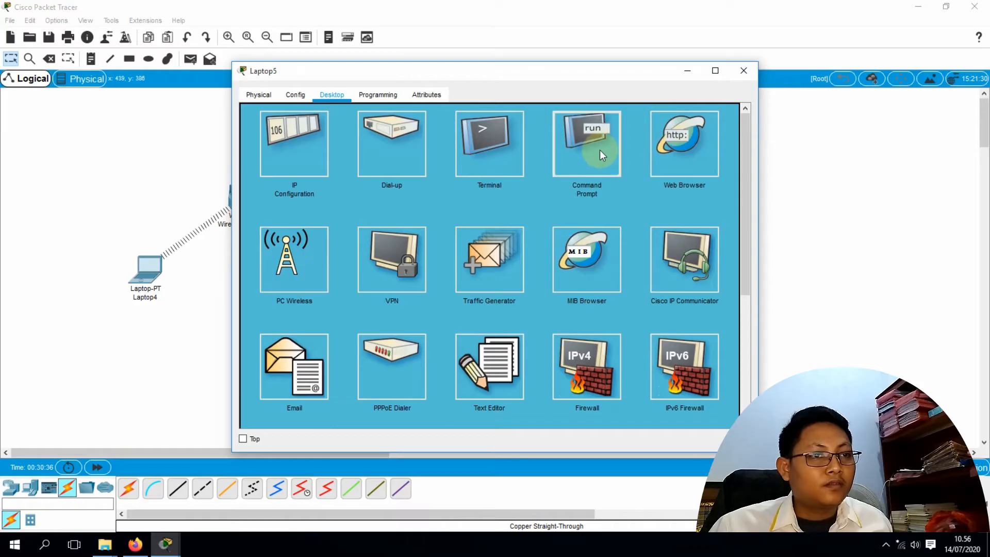
left_click(599, 150)
type("pi")
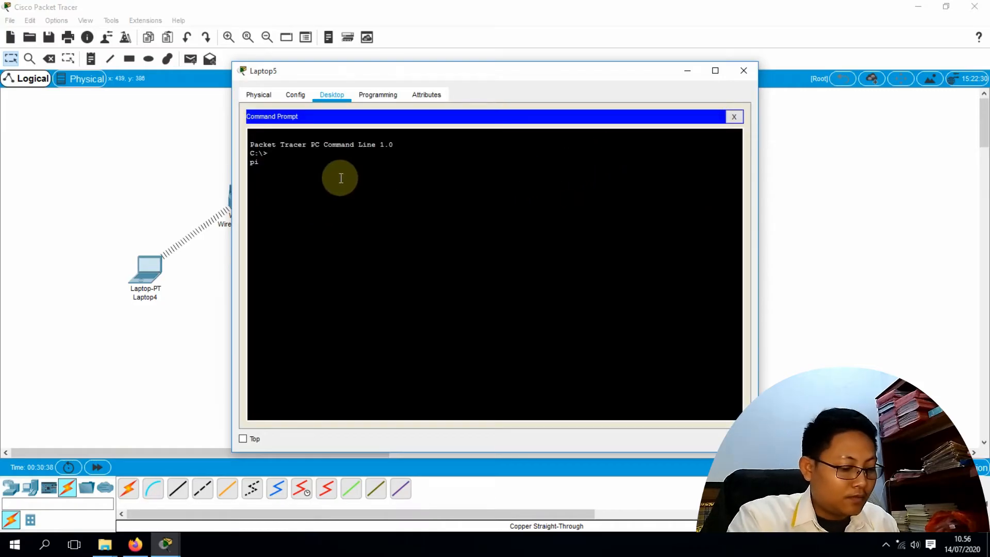
type("ng 192.168")
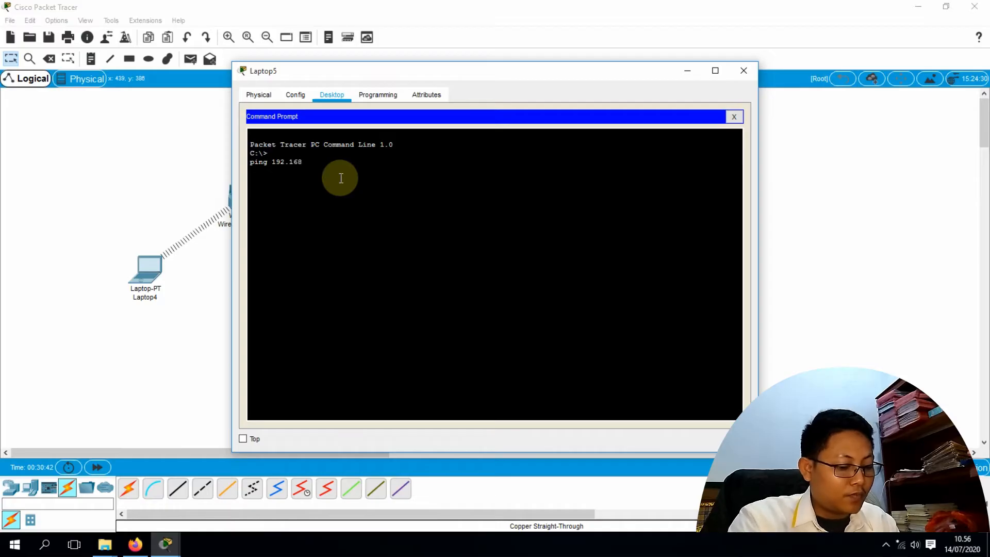
type(".10.")
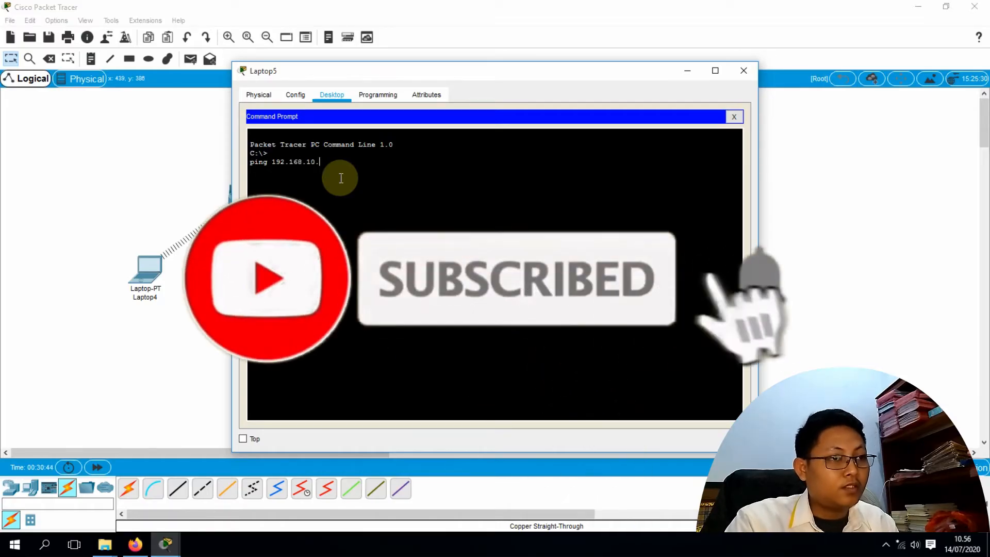
type("100")
key("Return")
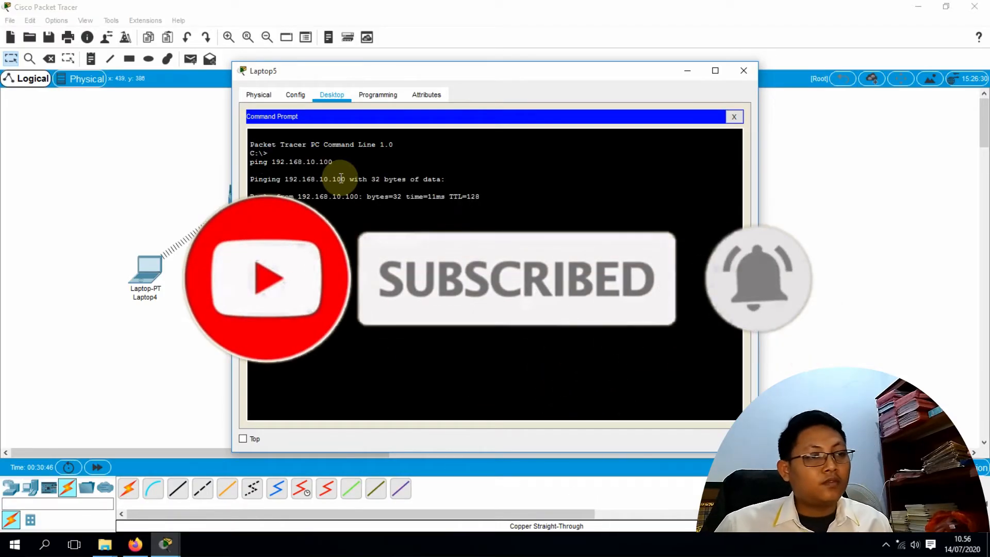
left_click(744, 71)
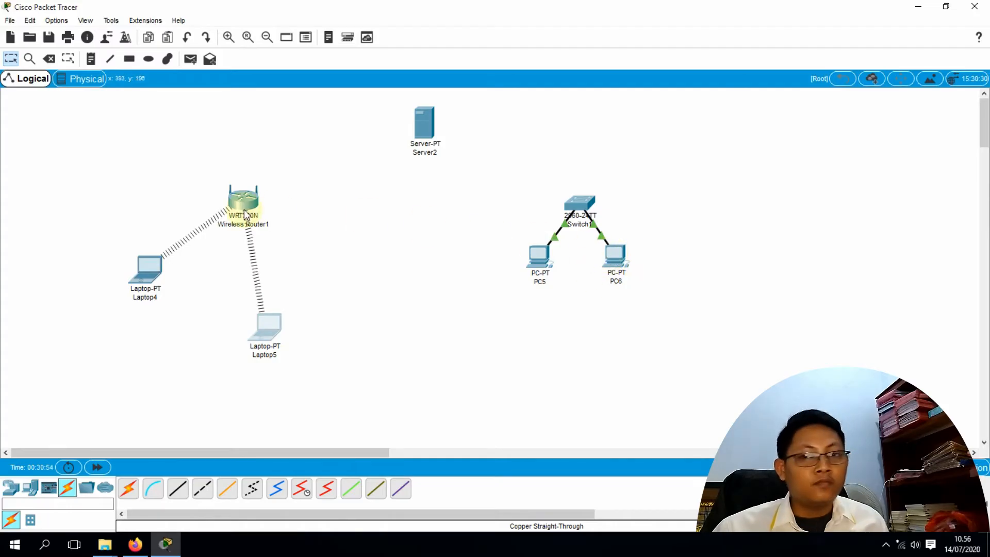
Open Server2 and view its Config and Desktop tabs, showing static mode with no gateway or DNS
mouse_move(248, 215)
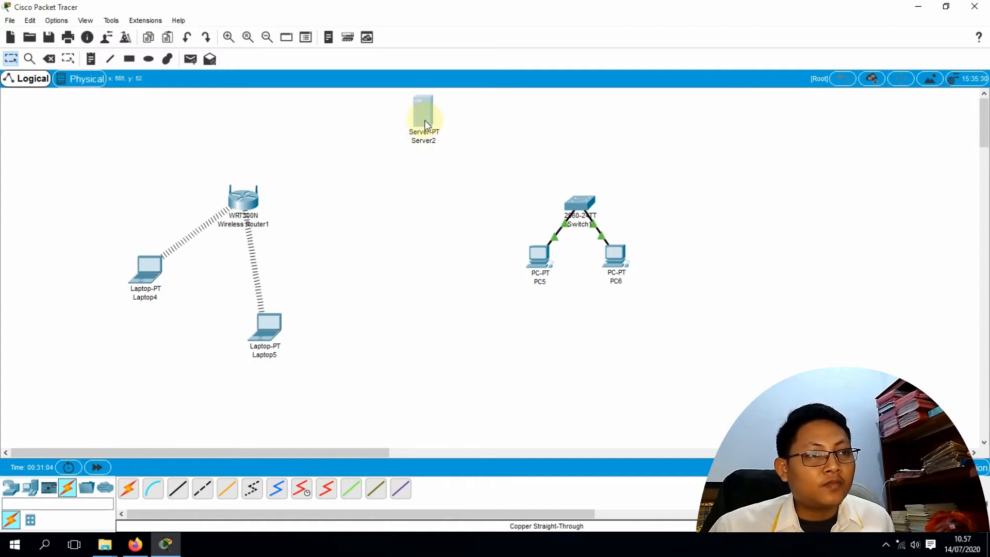
mouse_move(425, 125)
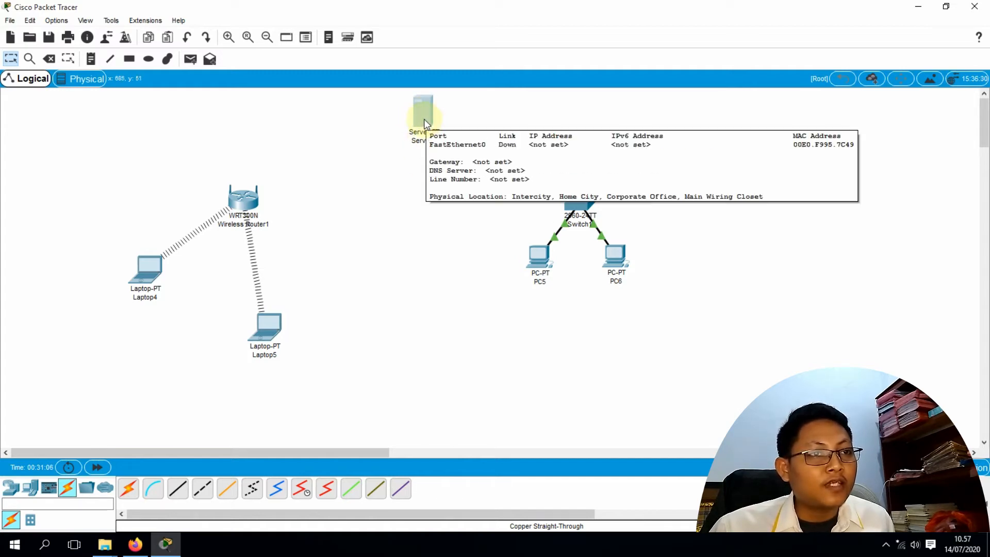
left_click(424, 119)
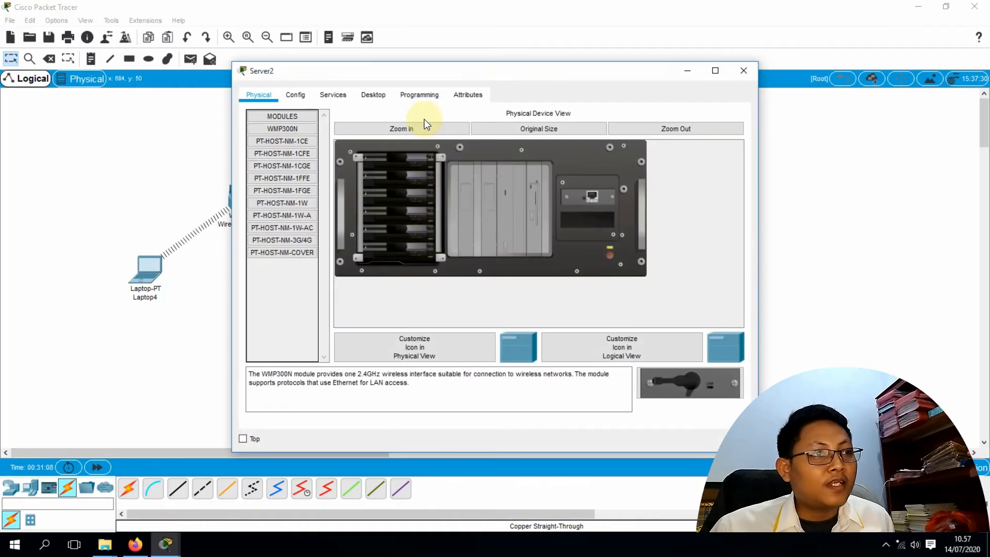
left_click(296, 96)
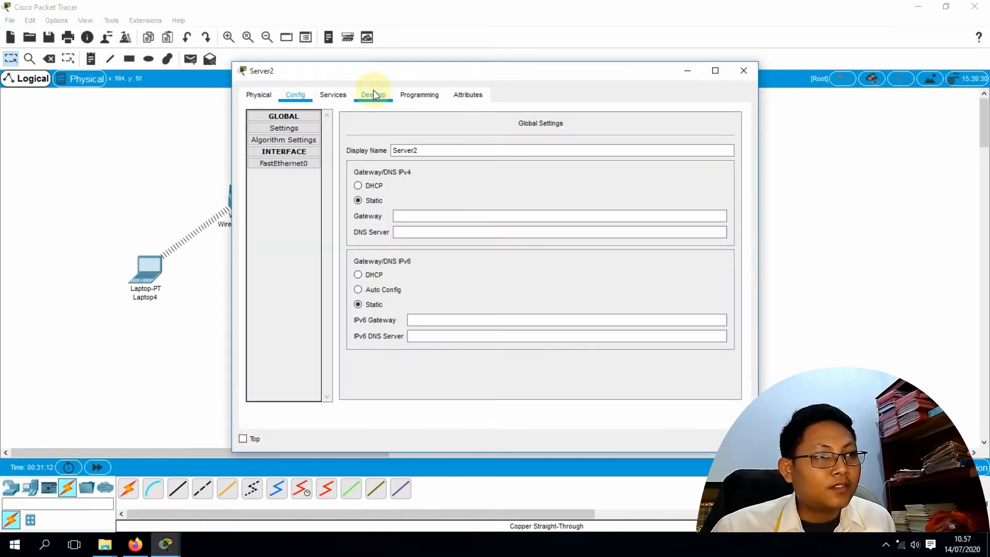
left_click(373, 94)
Set Server2's static IP to 192.168.1.1 with mask 255.255.255.0, then go to Services
left_click(302, 151)
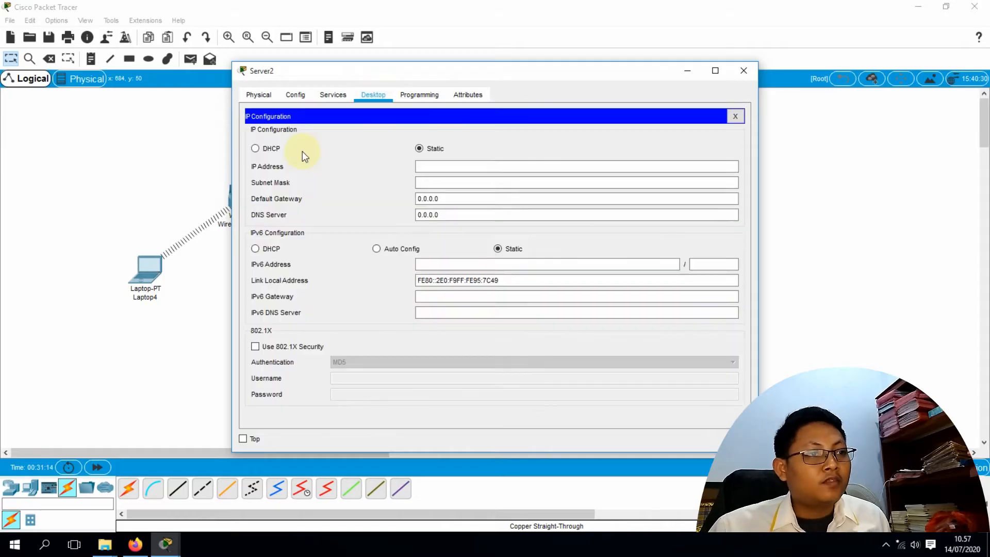
left_click(436, 166)
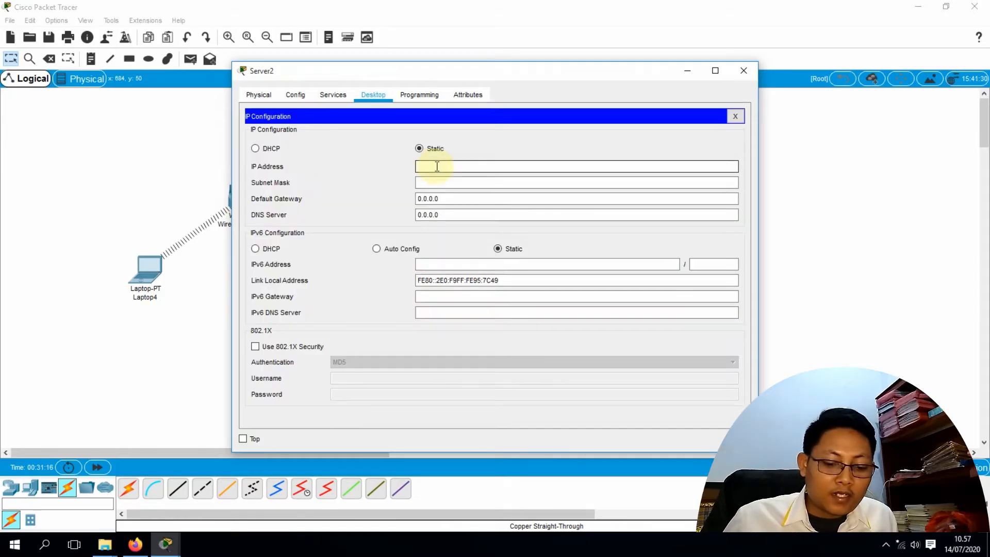
type("192.")
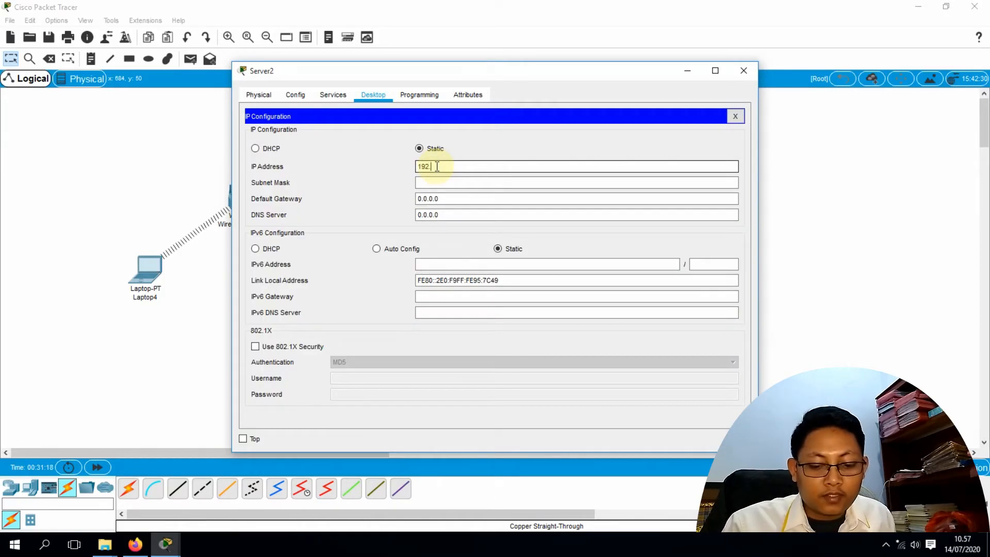
type("168.1.1")
key("Tab")
key("Tab")
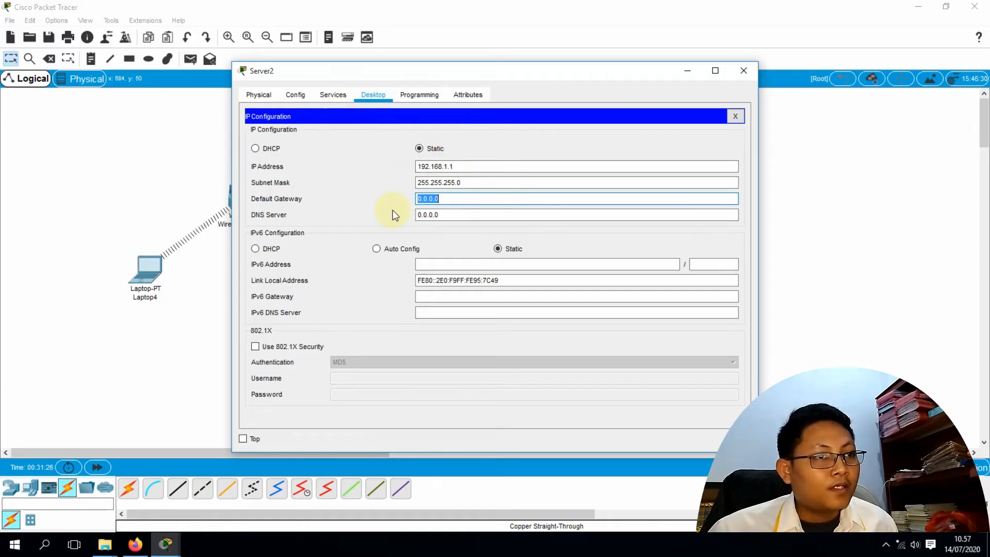
left_click(735, 117)
left_click(330, 96)
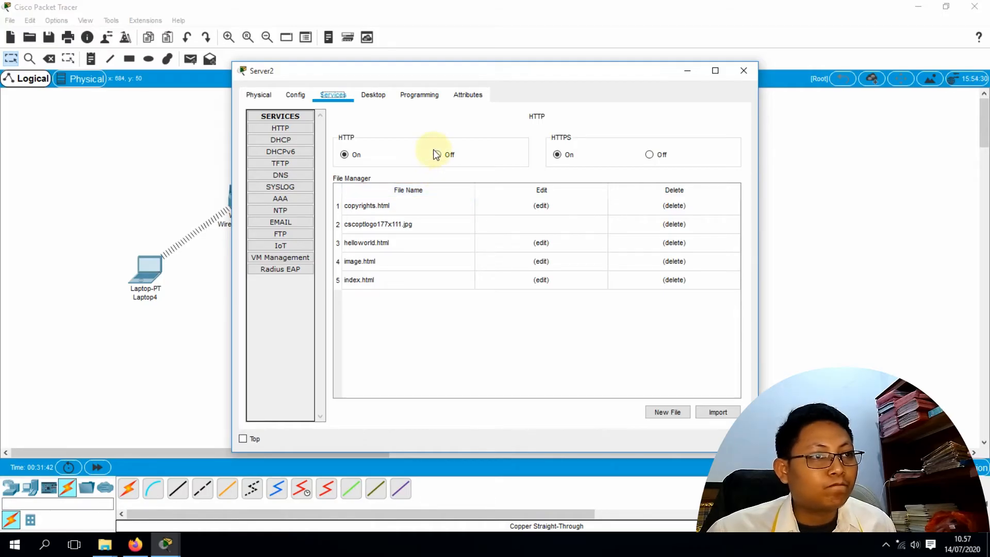
Check Server2's Config and Physical tabs, then open the HTTP and DNS service pages
left_click(302, 97)
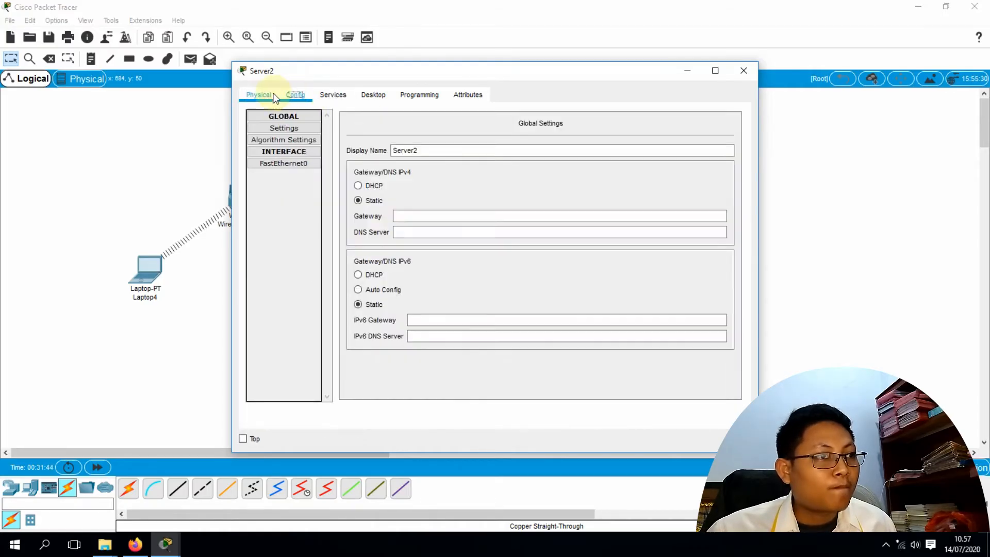
left_click(265, 94)
left_click(295, 96)
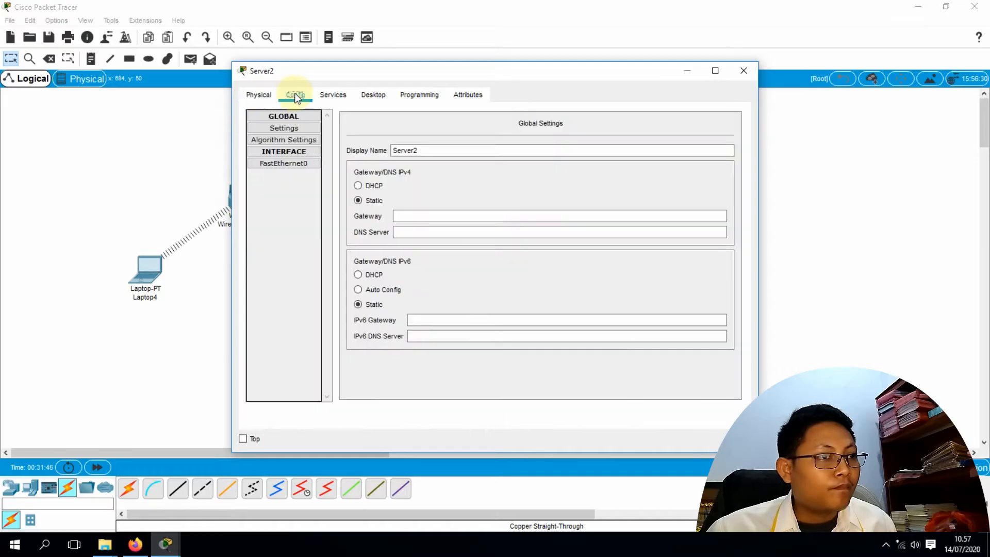
left_click(328, 96)
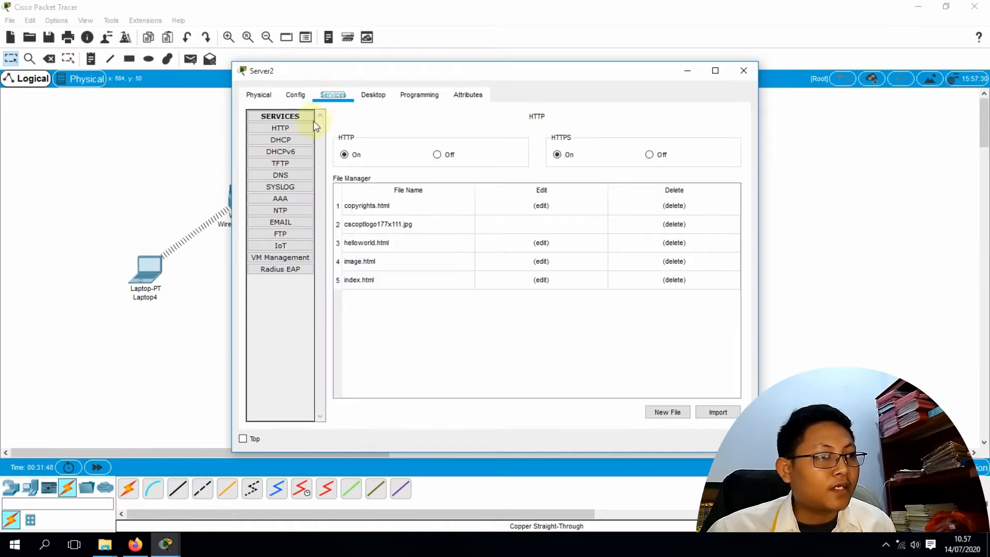
left_click(290, 131)
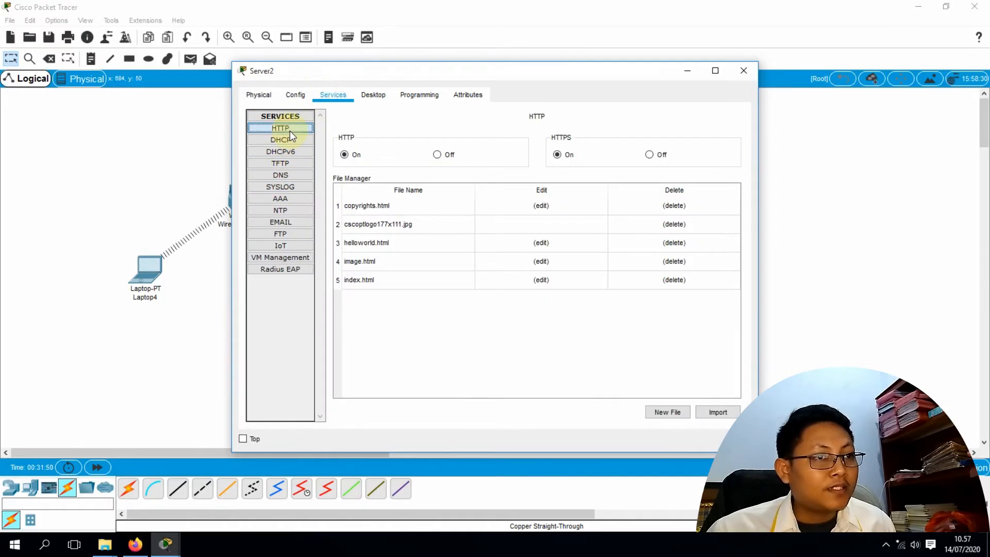
left_click(286, 175)
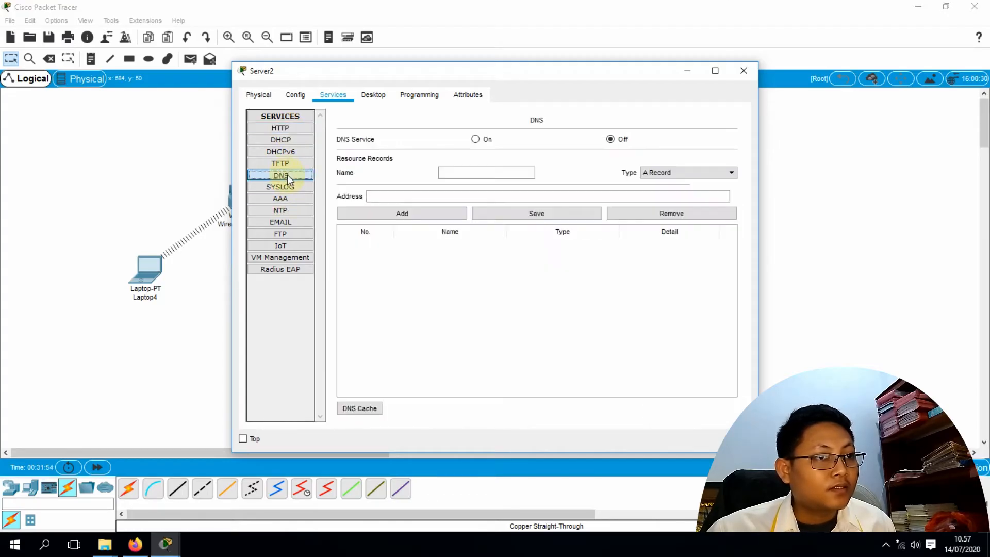
left_click(479, 173)
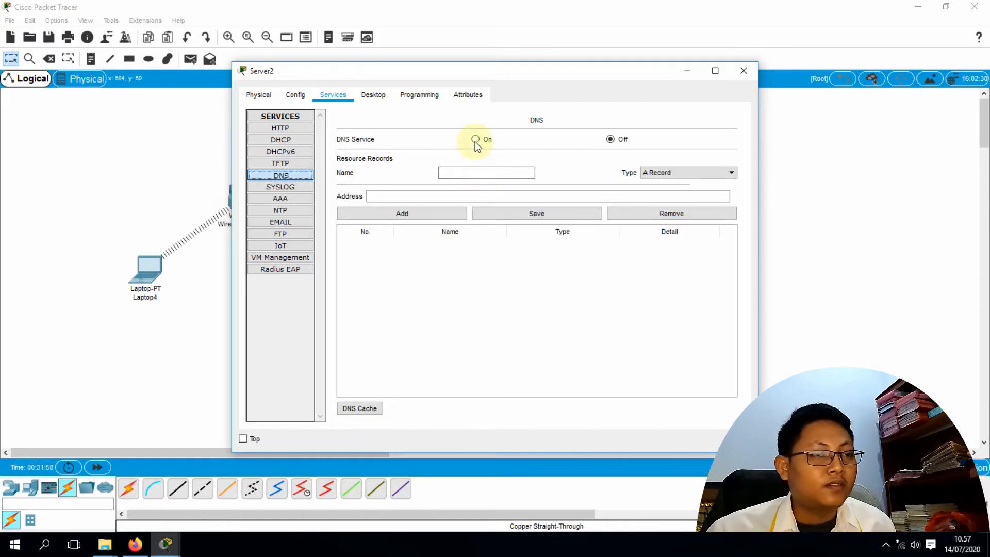
Turn DNS on and add an A record for belajar.com at 192.168.1.1, then close Server2
left_click(475, 140)
left_click(465, 173)
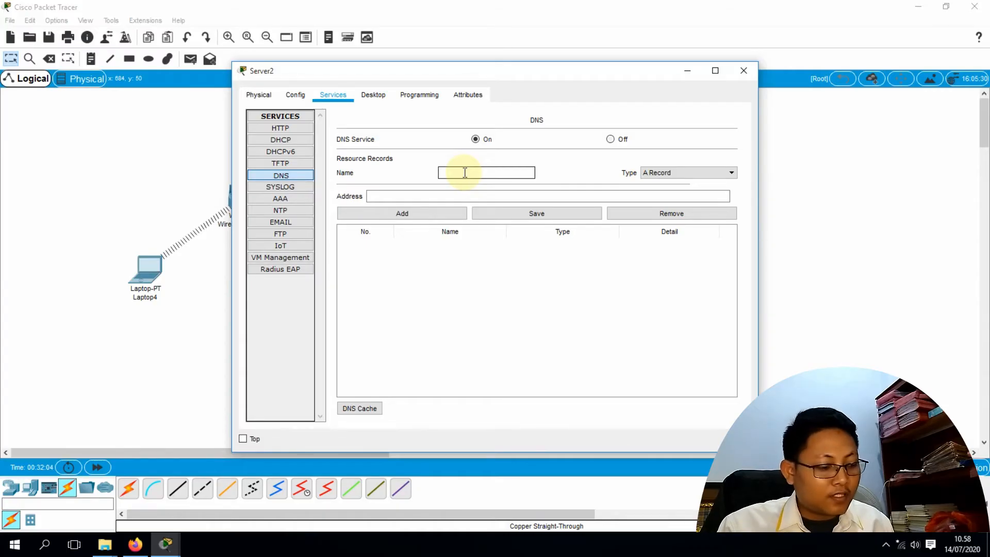
type("belajar.com")
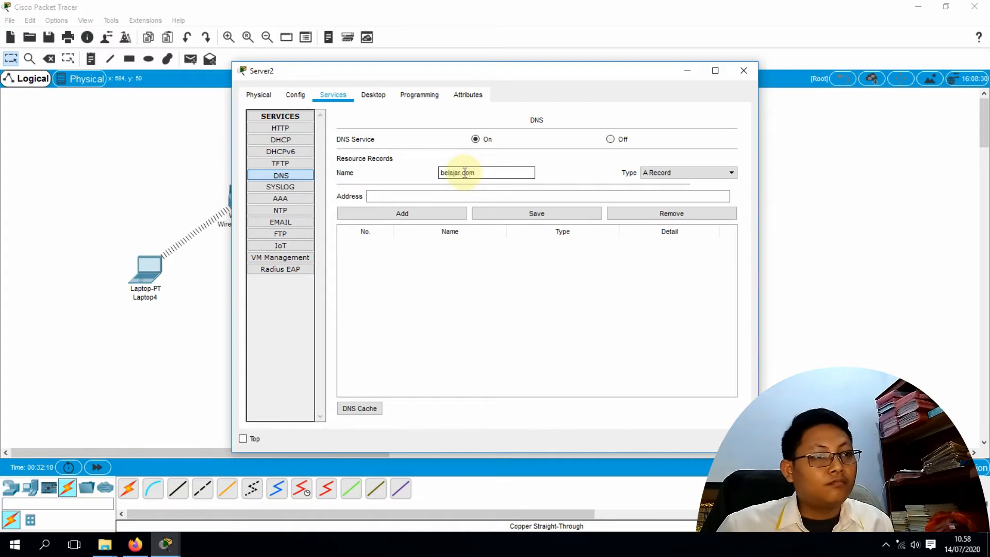
left_click(420, 195)
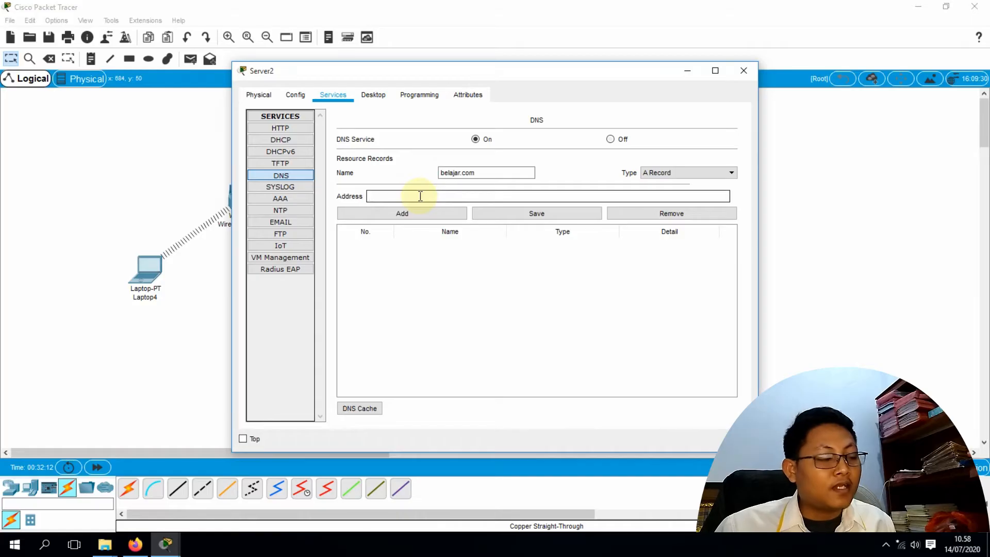
type("1")
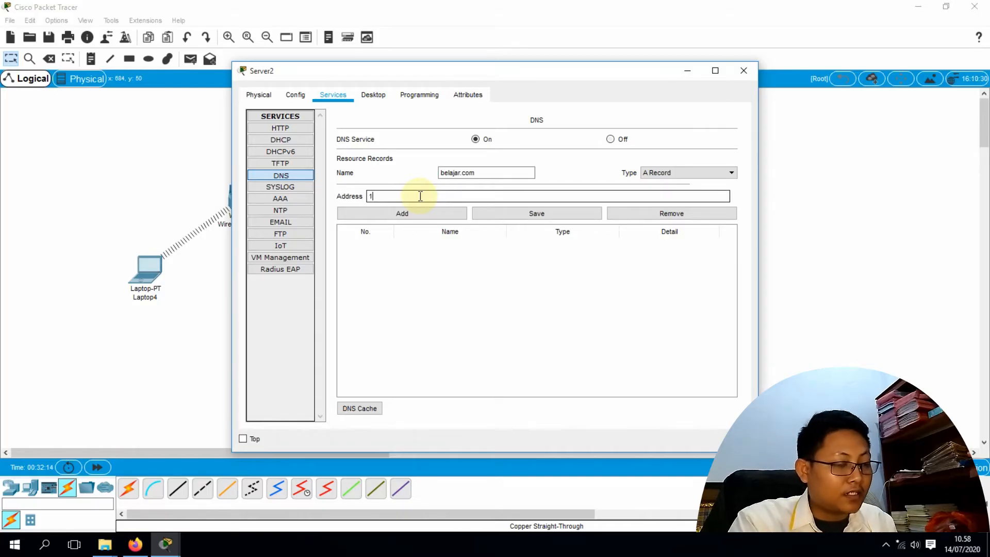
type("92.168.1.1")
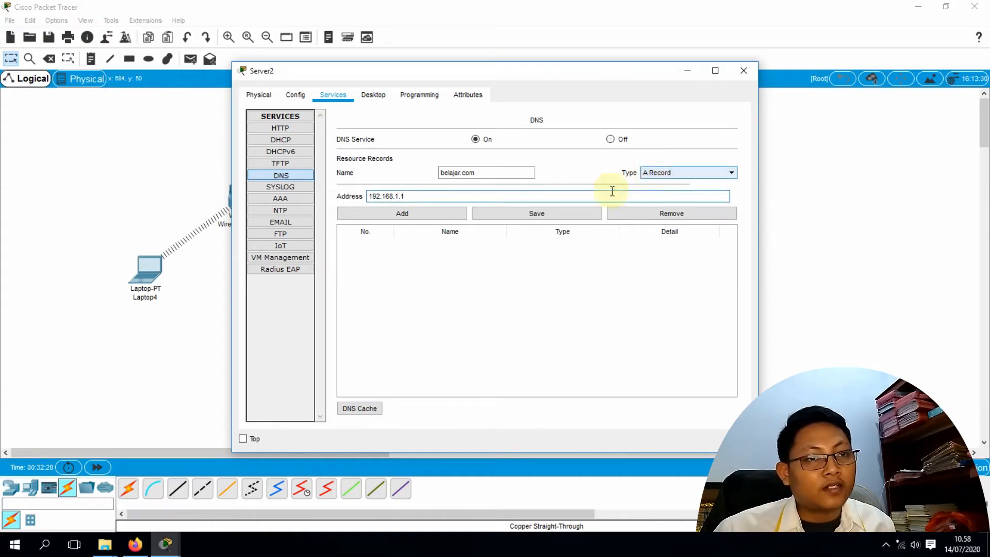
left_click(411, 215)
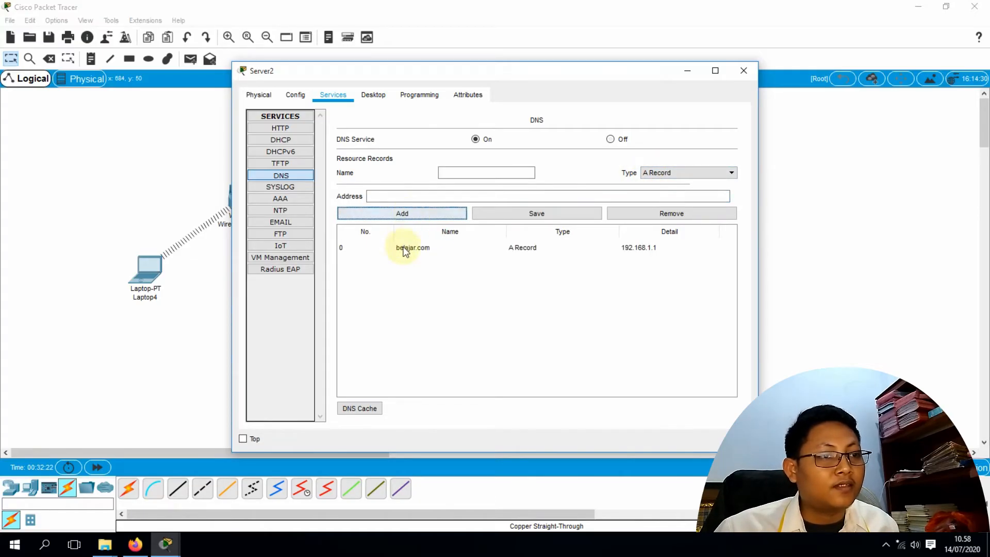
left_click(744, 71)
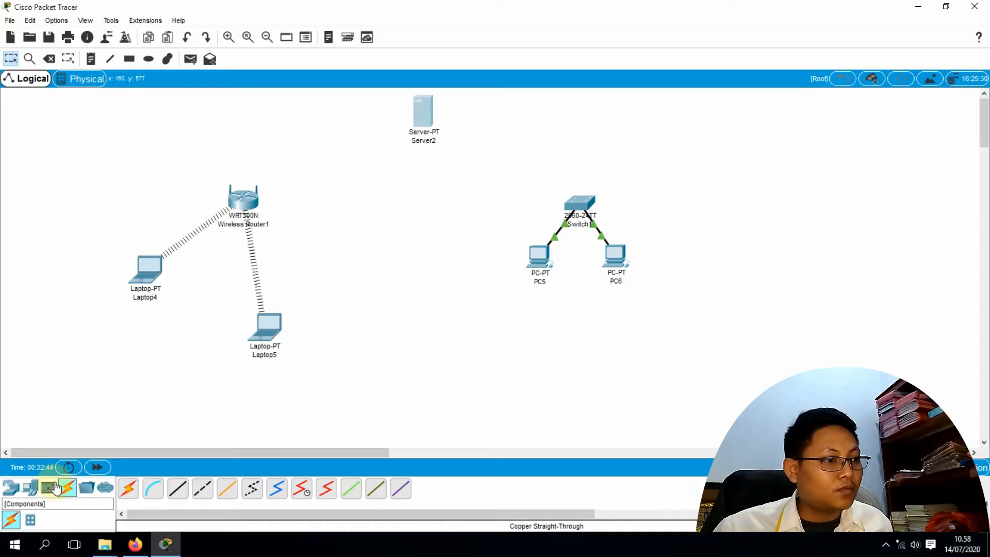
Place a 2960 switch, Switch2, on the canvas
left_click(11, 496)
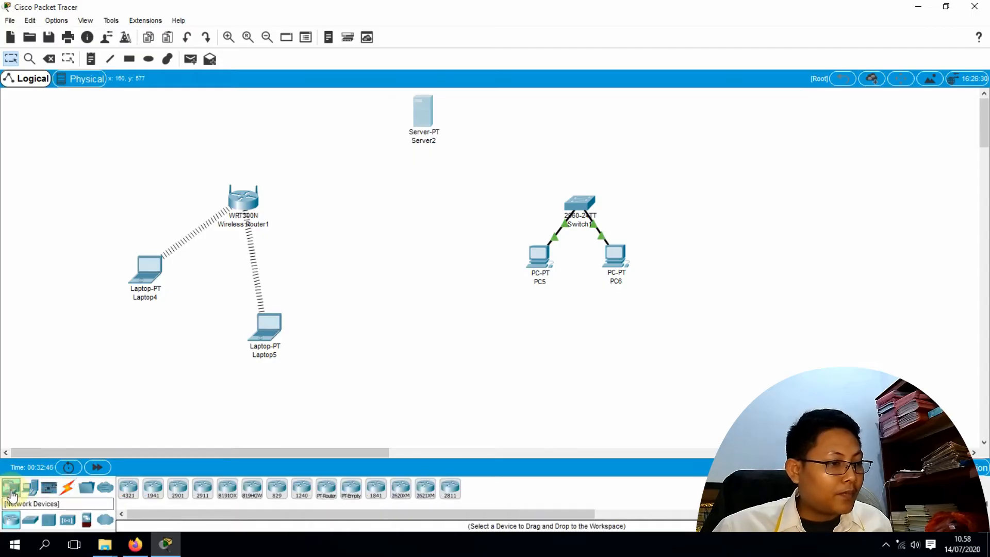
left_click(38, 521)
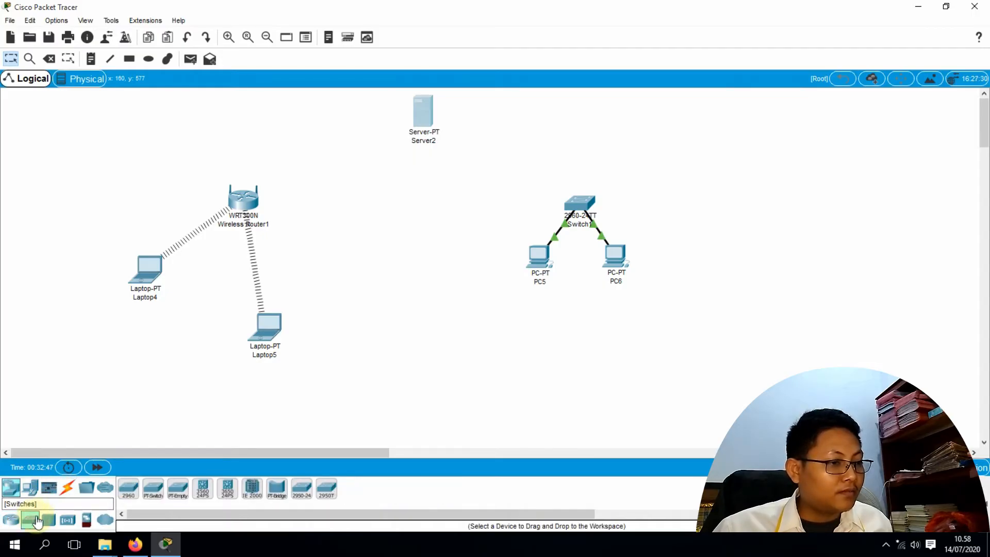
left_click(129, 489)
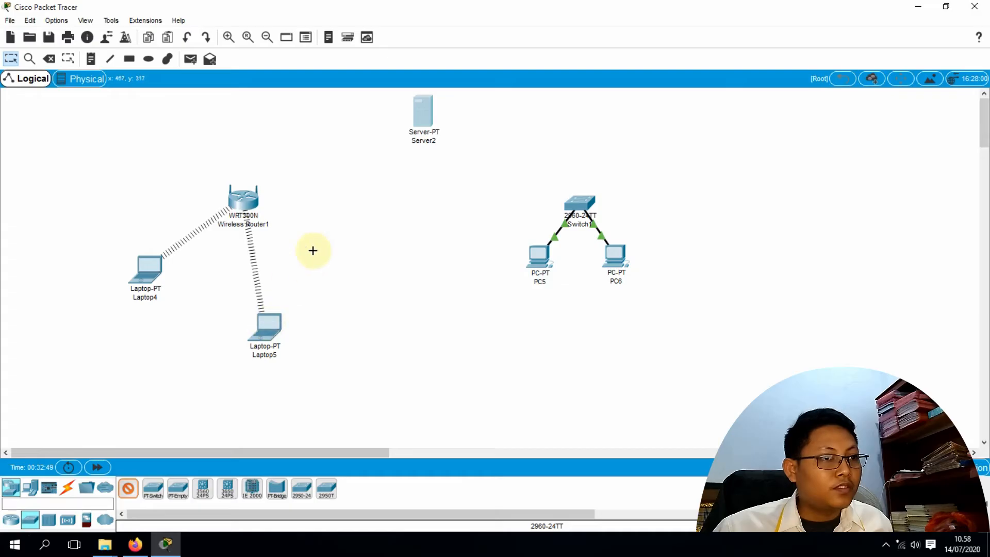
left_click(371, 188)
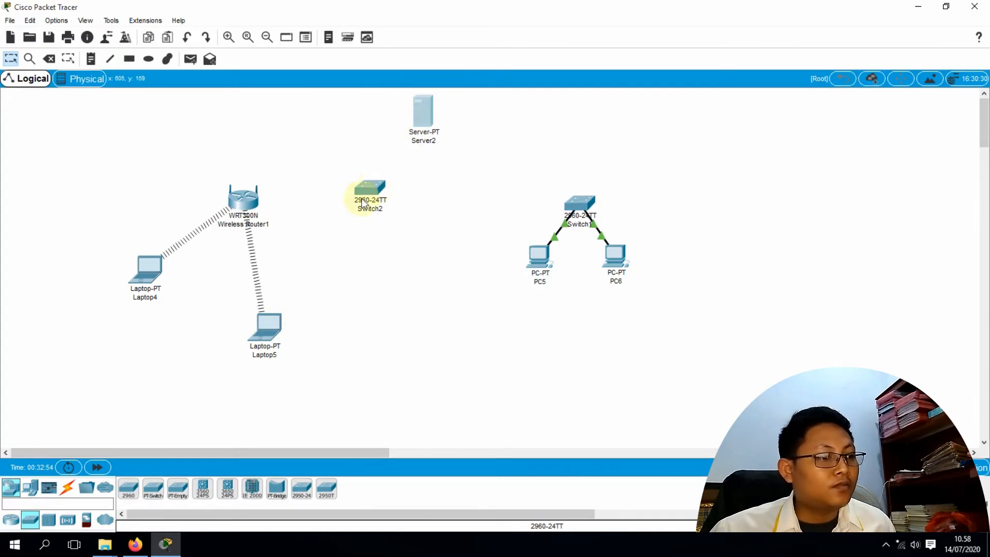
Cable Server2's FastEthernet0 to a Switch2 FastEthernet port with copper straight-through
left_click(67, 487)
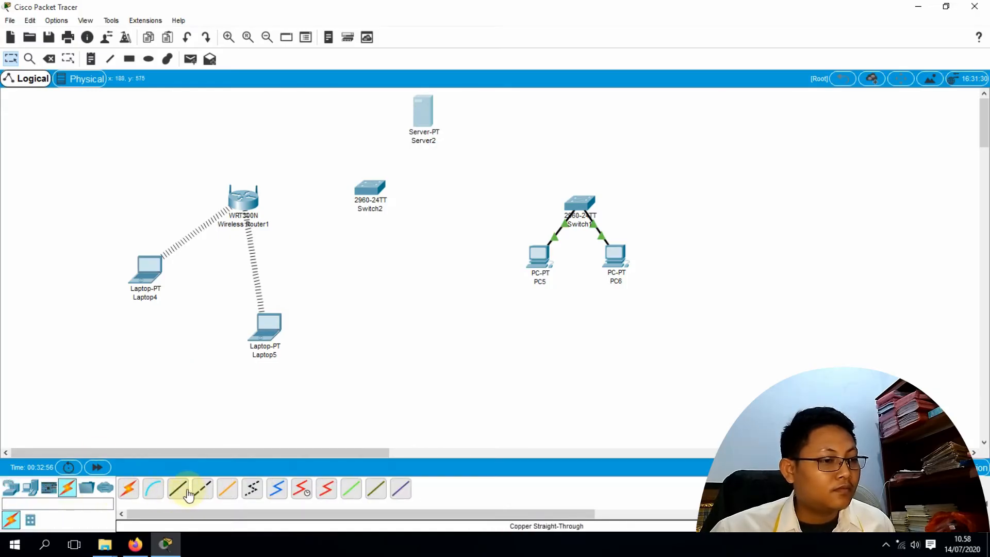
left_click(178, 489)
left_click(426, 109)
left_click(446, 113)
left_click(372, 192)
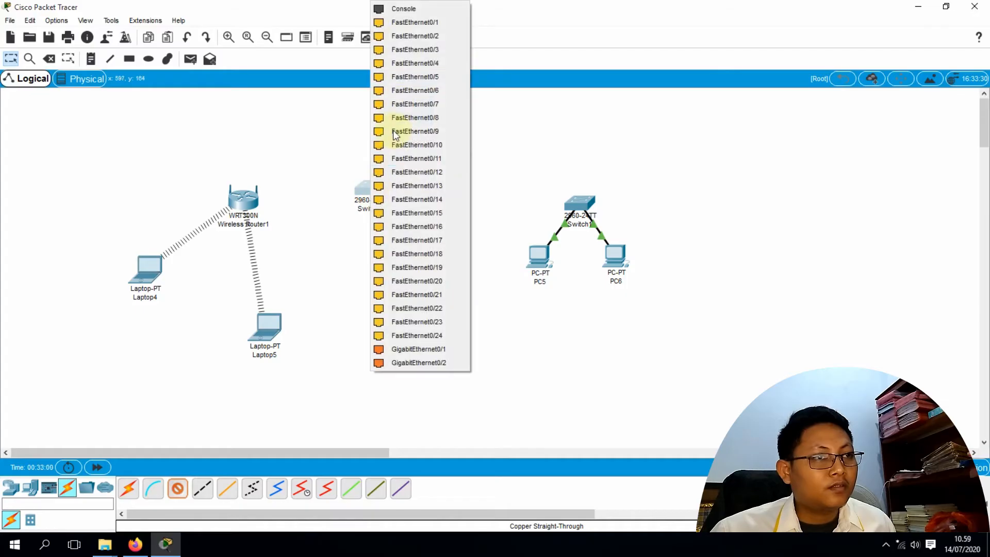
left_click(408, 23)
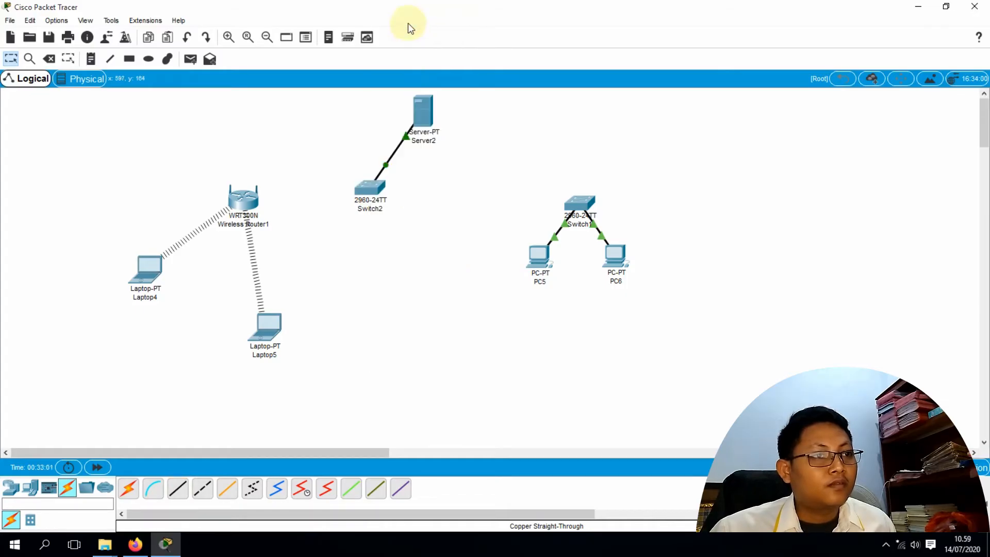
Cable Wireless Router1 to another Switch2 FastEthernet port with copper straight-through
left_click(178, 488)
left_click(244, 201)
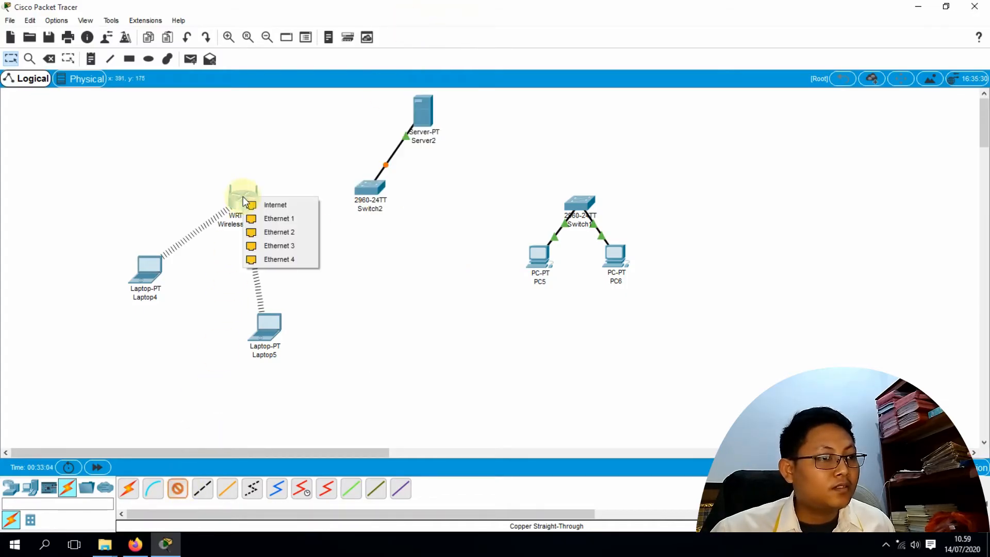
left_click(266, 205)
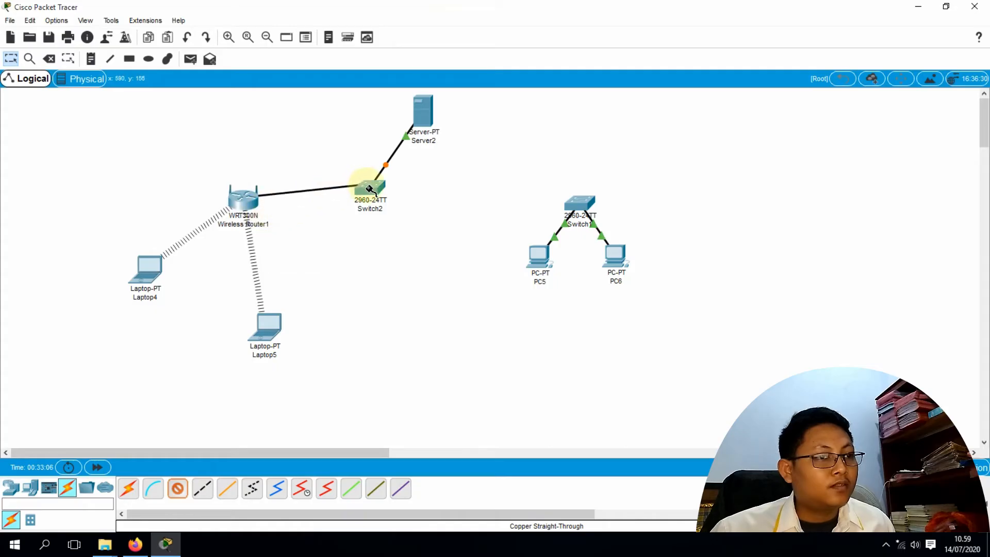
left_click(369, 188)
left_click(394, 206)
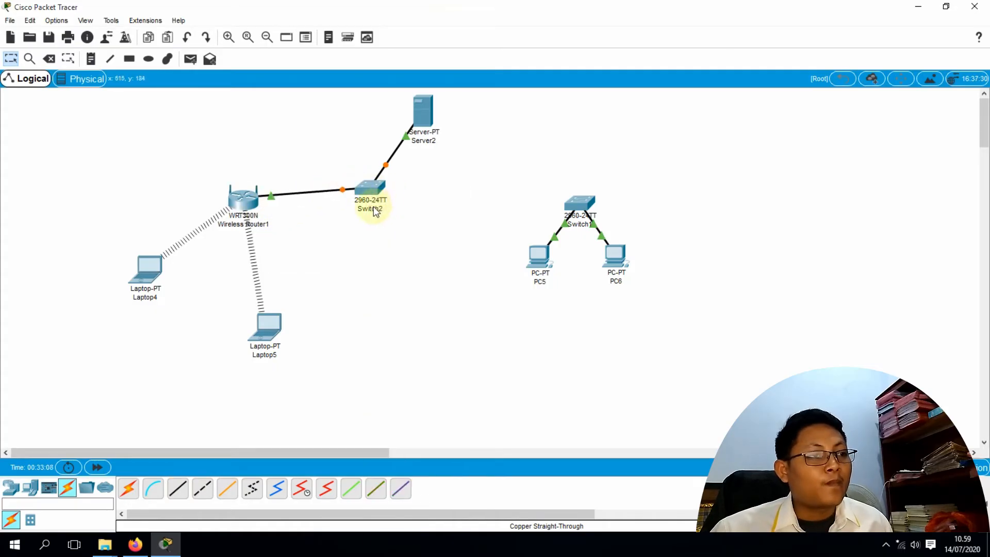
left_click(244, 199)
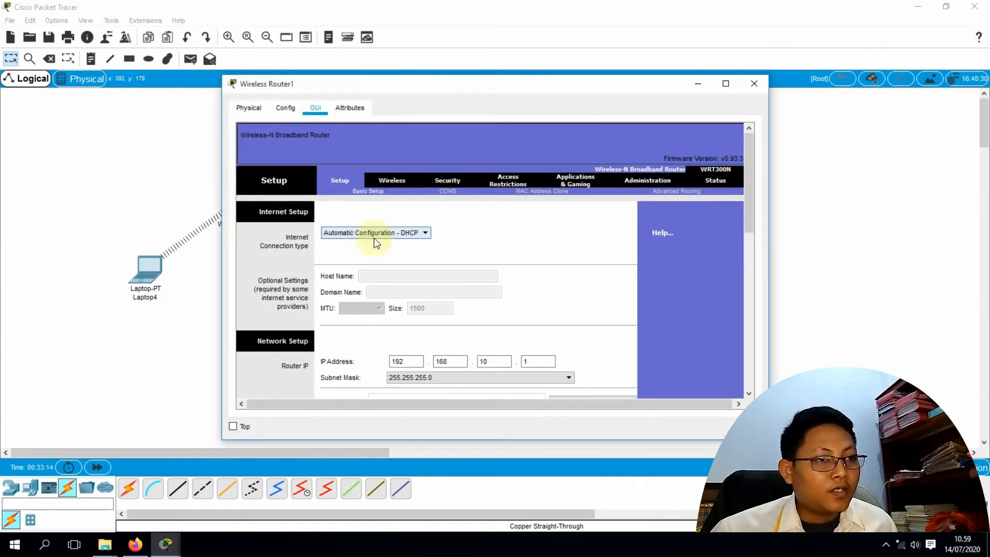
Set Wireless Router1's internet connection to Static IP with address 192.168.1.10
left_click(402, 235)
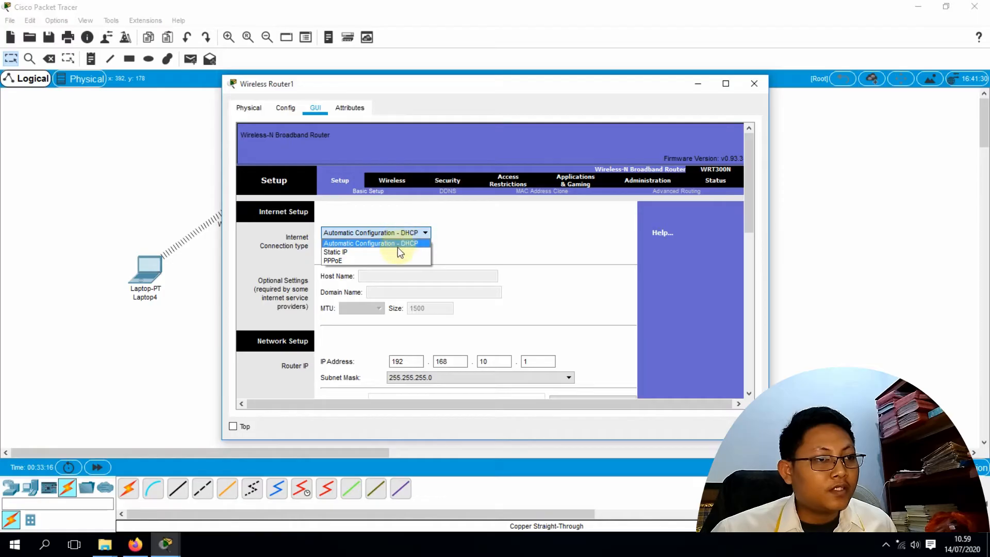
left_click(398, 249)
scroll(409, 252, "down", 3)
left_click(401, 201)
double_click(401, 200)
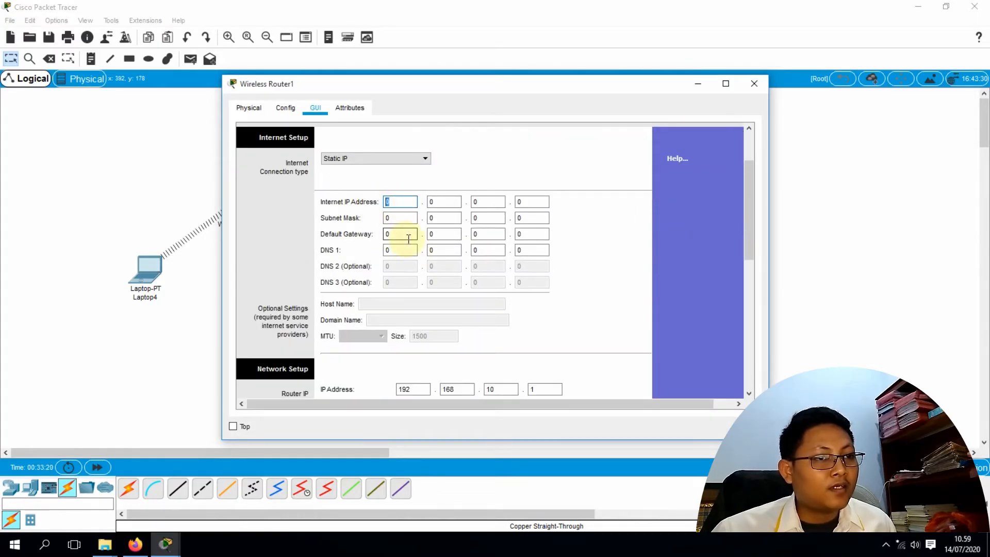
type("192")
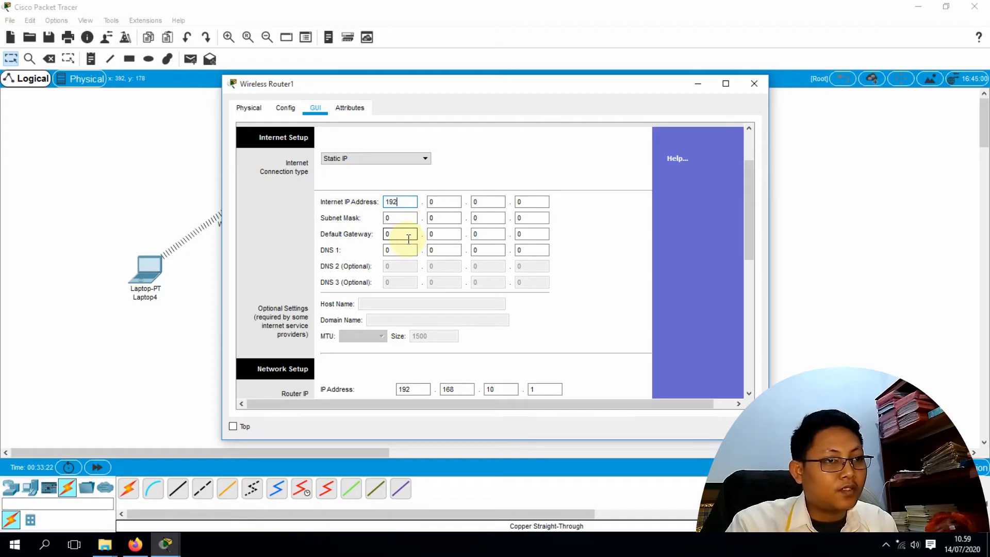
key("Tab")
type("168")
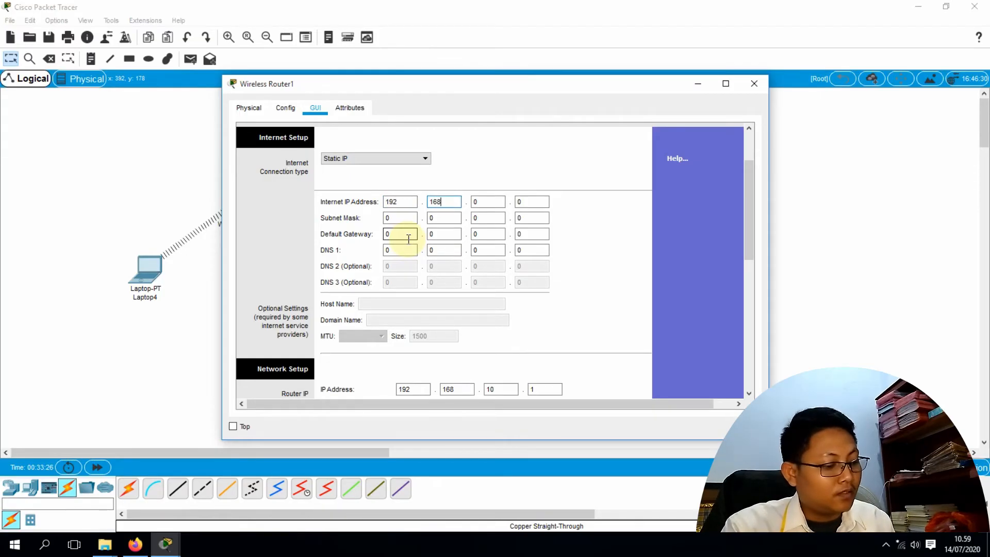
key("Tab")
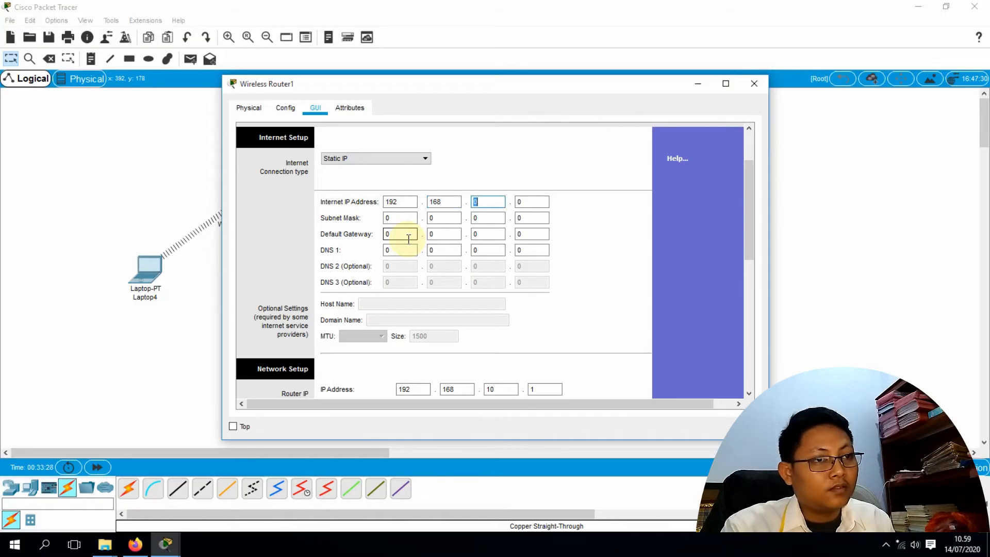
type("1")
key("Tab")
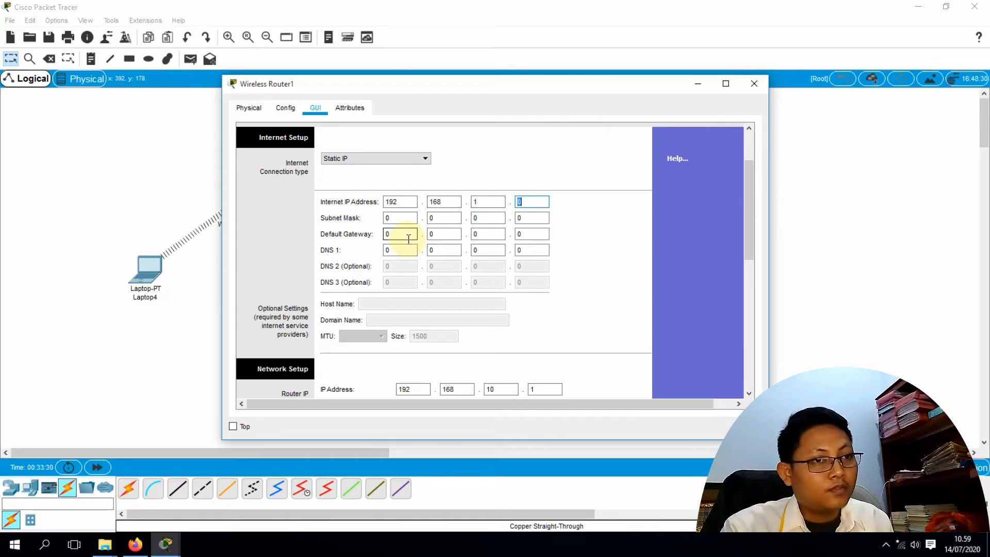
type("10")
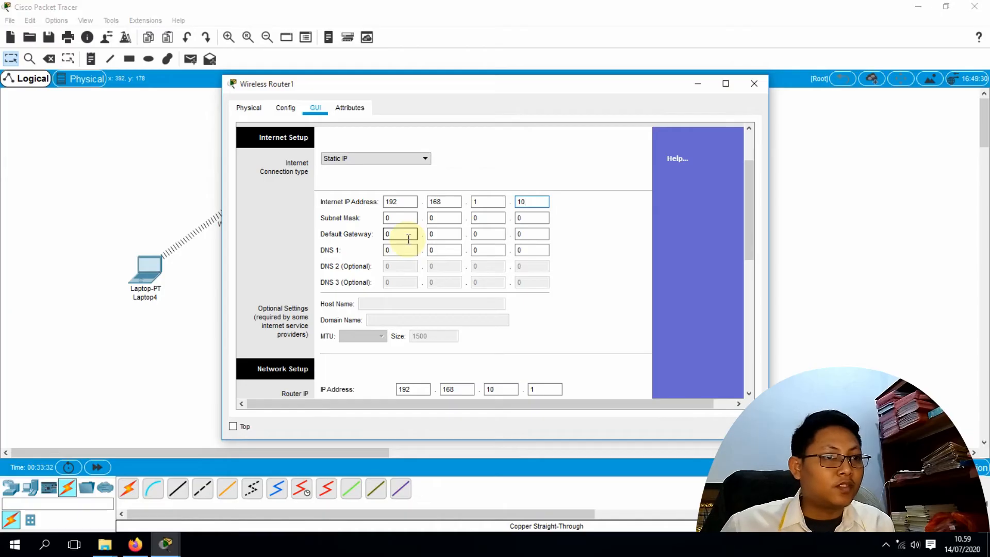
Set the internet subnet mask to 255.255.255.0
left_click(392, 217)
key("BackSpace")
type("2")
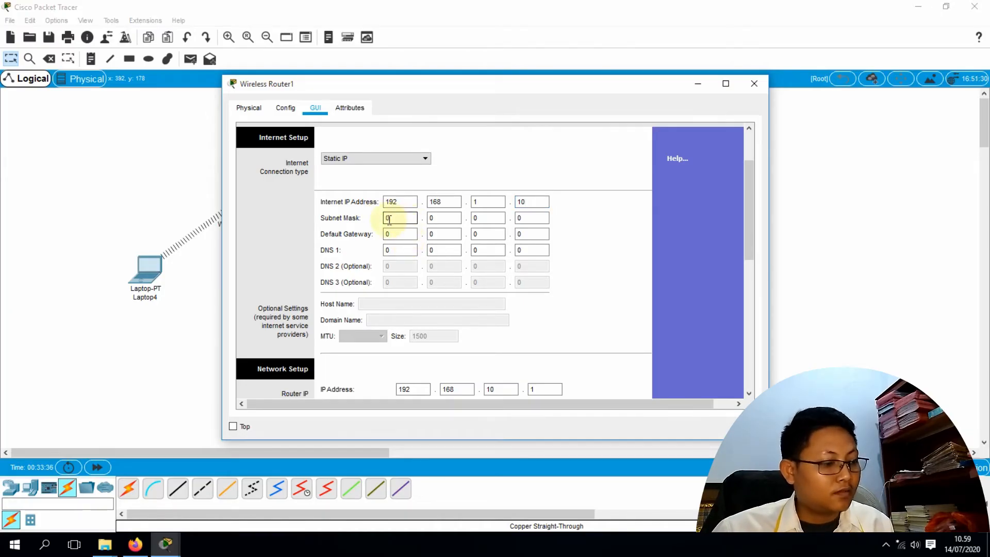
type("55")
left_click(428, 223)
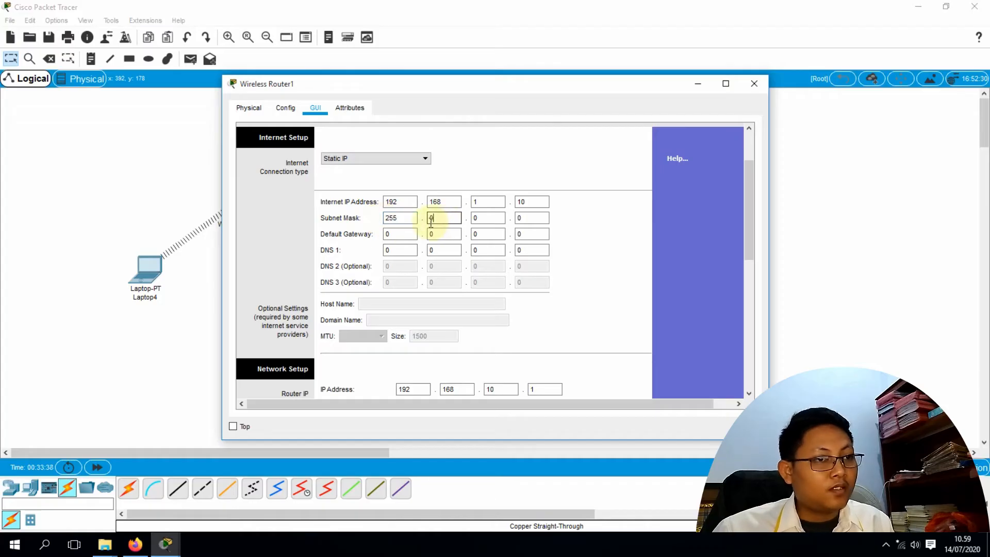
key("BackSpace")
type("255")
double_click(472, 220)
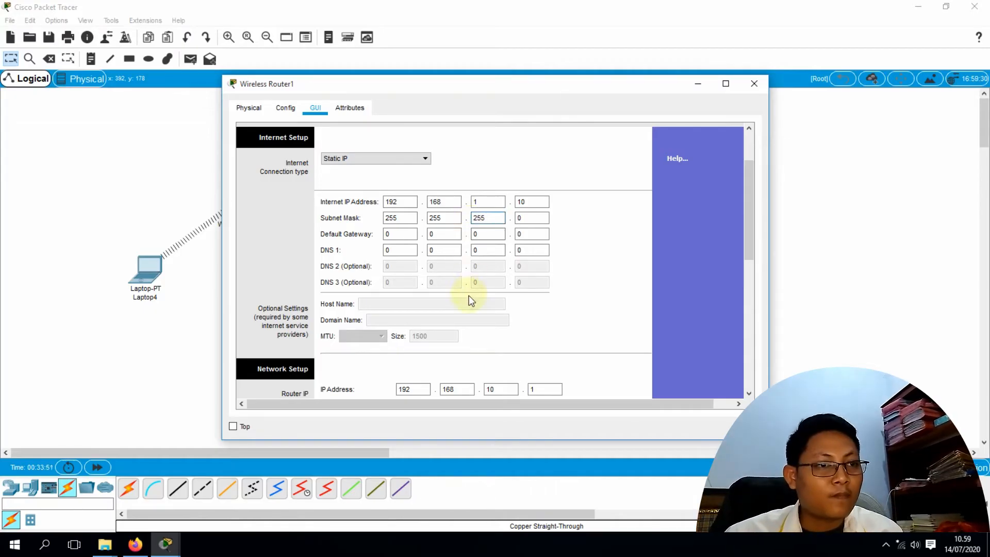
Enter 192.168.1.1 as both the default gateway and DNS 1
double_click(402, 235)
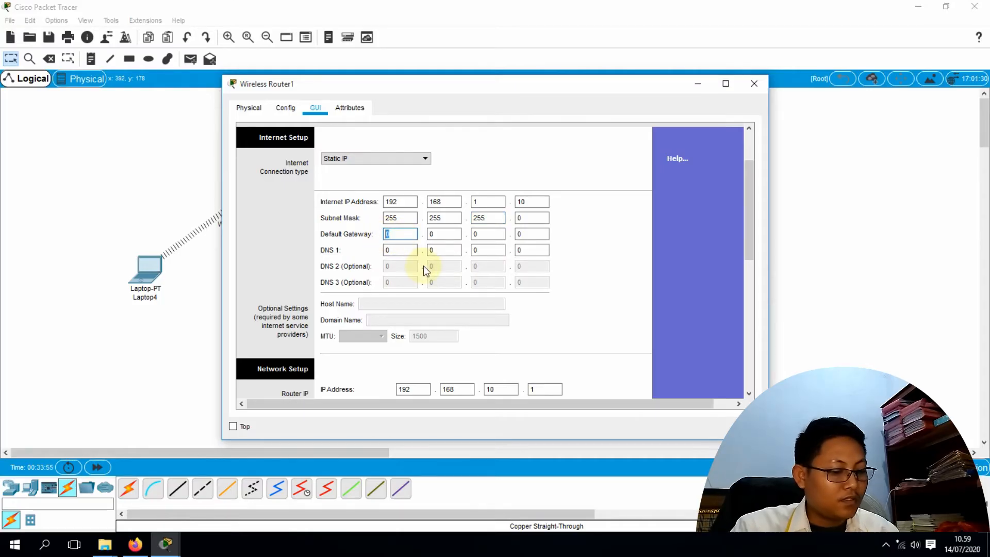
type("192")
key("Tab")
type("168")
key("Tab")
type("1")
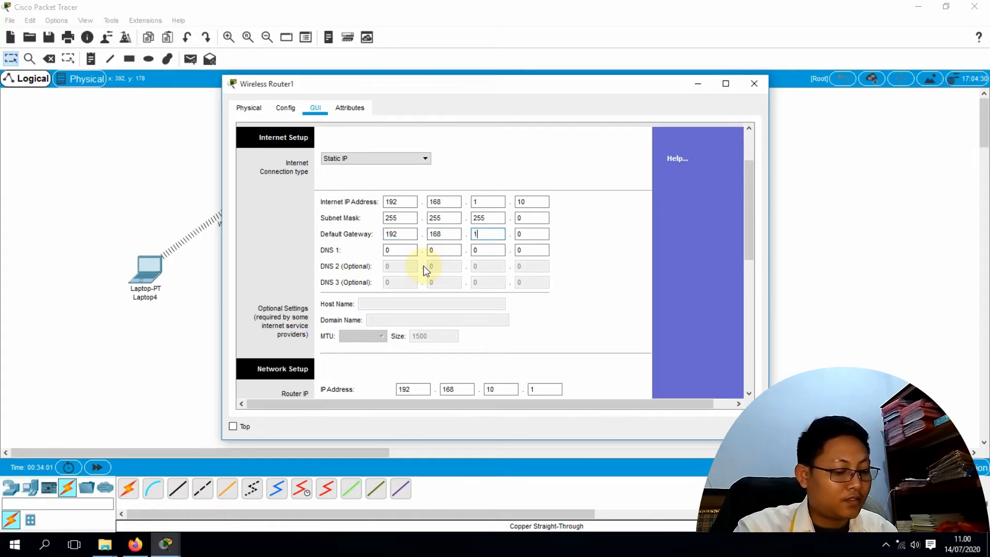
type(".")
type("1")
left_click(386, 250)
type("192.168.1")
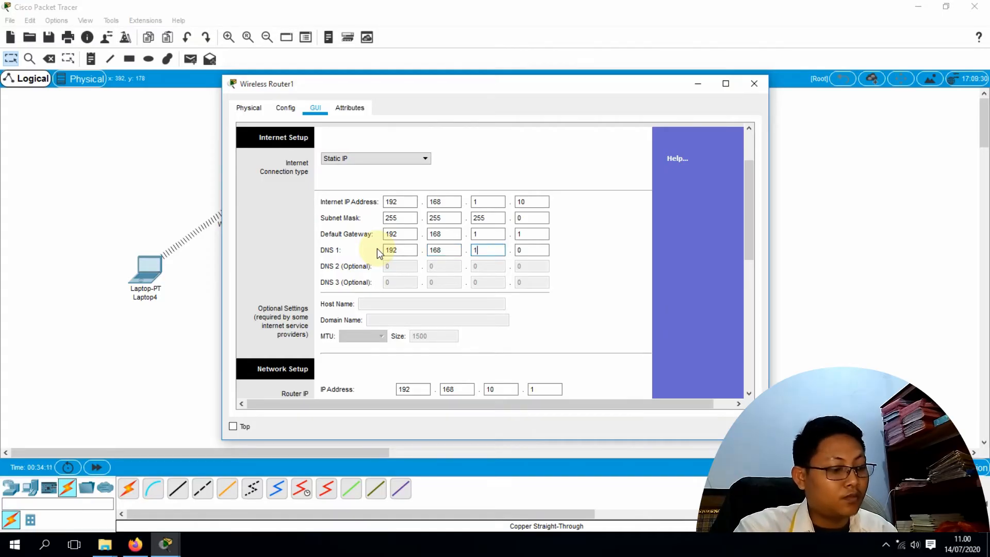
type(".1")
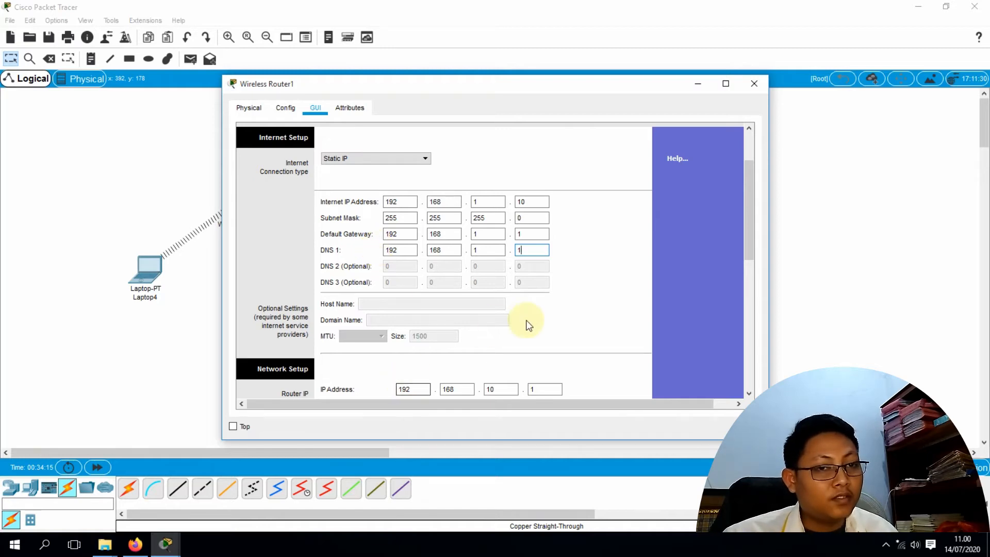
Save the router's internet settings and close Wireless Router1's window
scroll(526, 325, "down", 10)
left_click(518, 382)
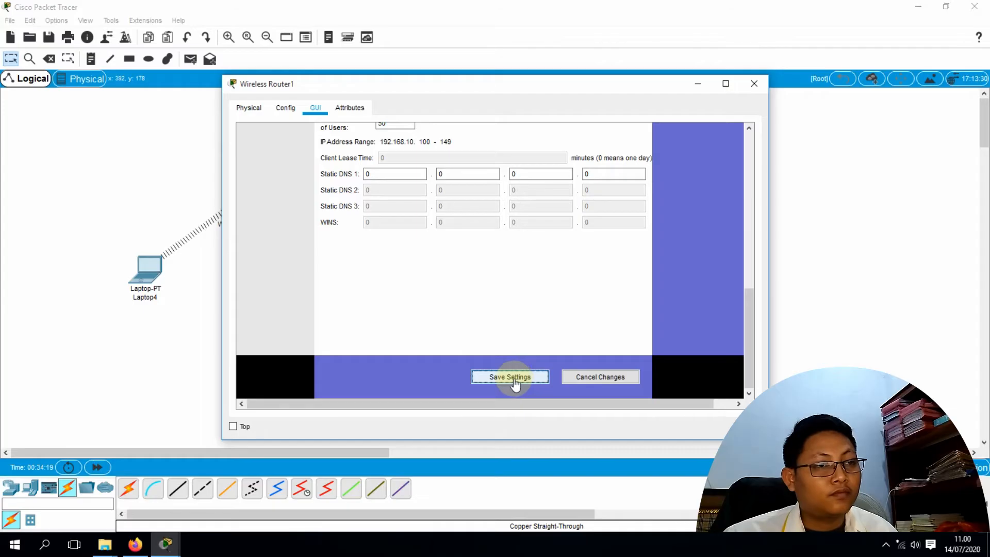
scroll(508, 340, "up", 4)
scroll(508, 341, "up", 5)
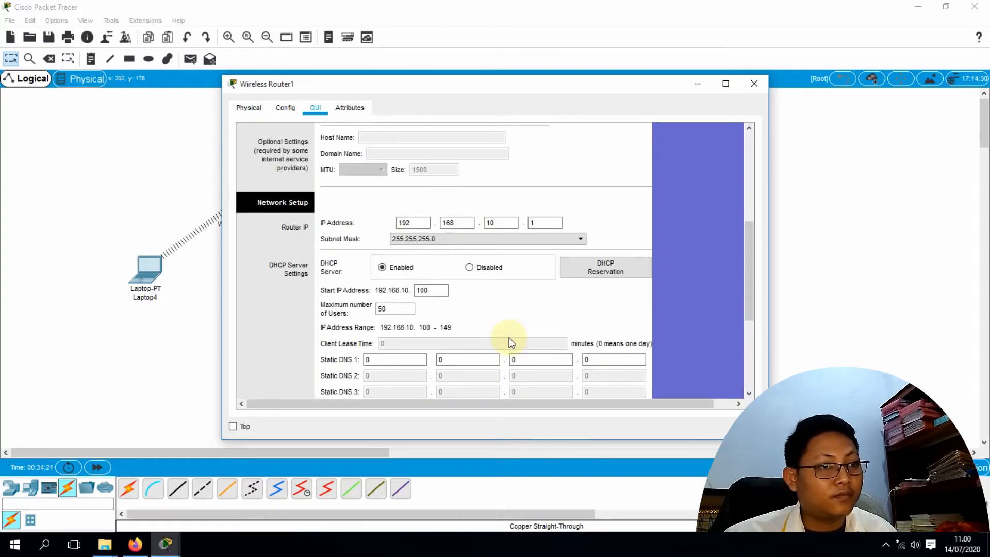
scroll(509, 340, "up", 3)
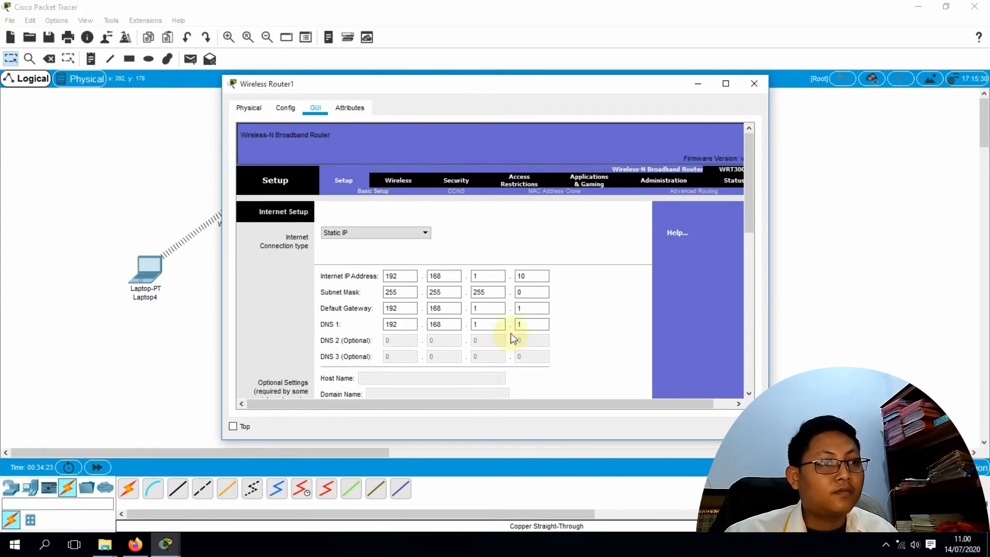
left_click(753, 85)
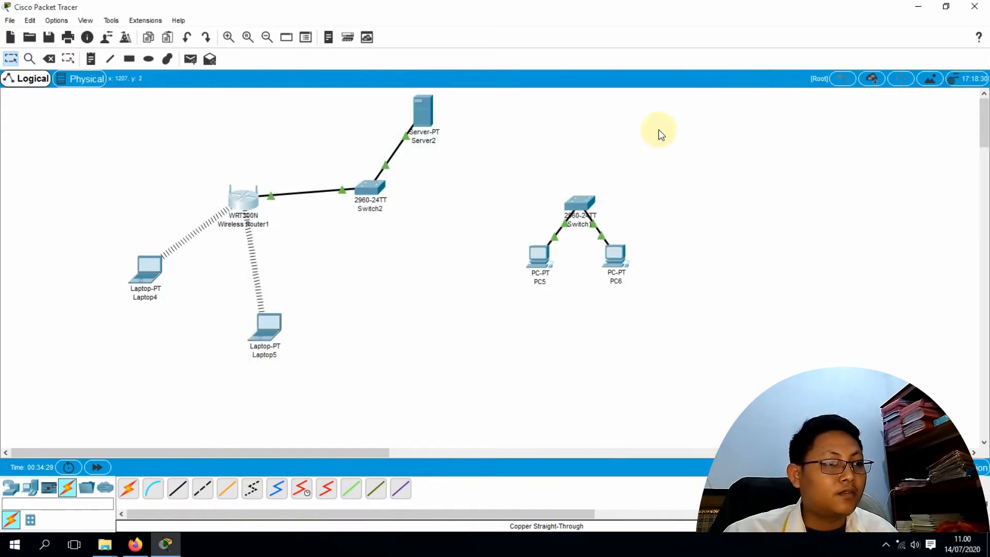
Toggle Laptop4's IP configuration from Static back to DHCP, picking up DNS 192.168.1.1
left_click(151, 269)
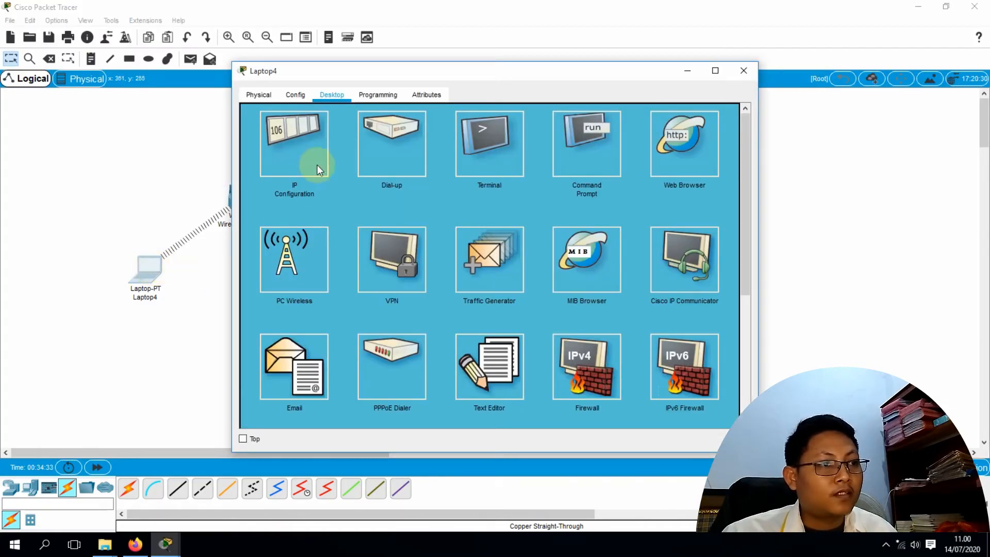
left_click(319, 169)
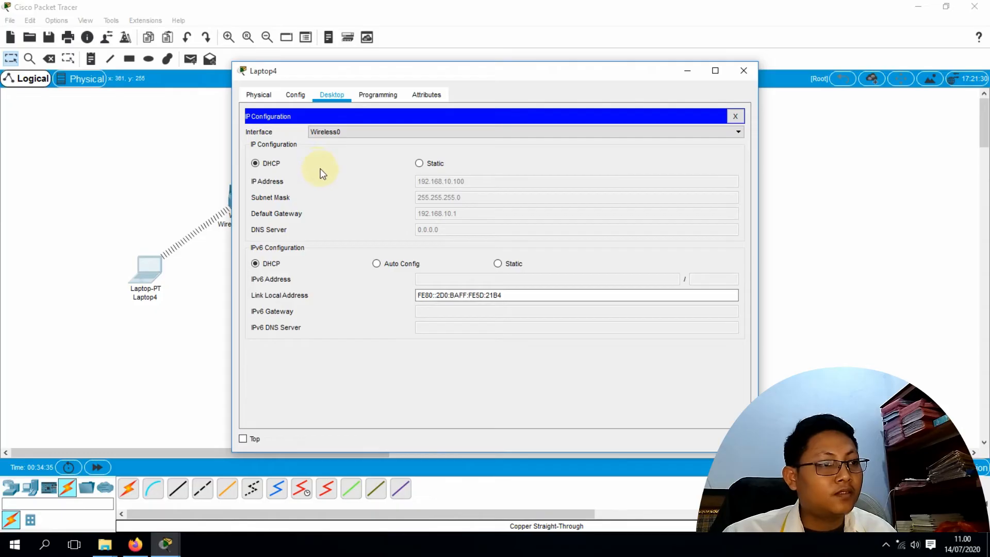
left_click(419, 164)
left_click(268, 163)
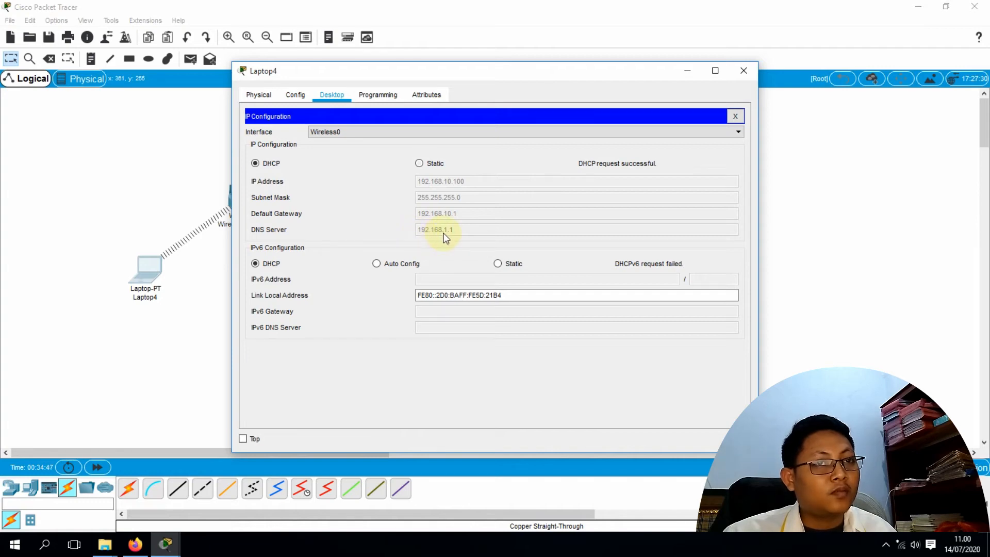
left_click_drag(531, 79, 668, 72)
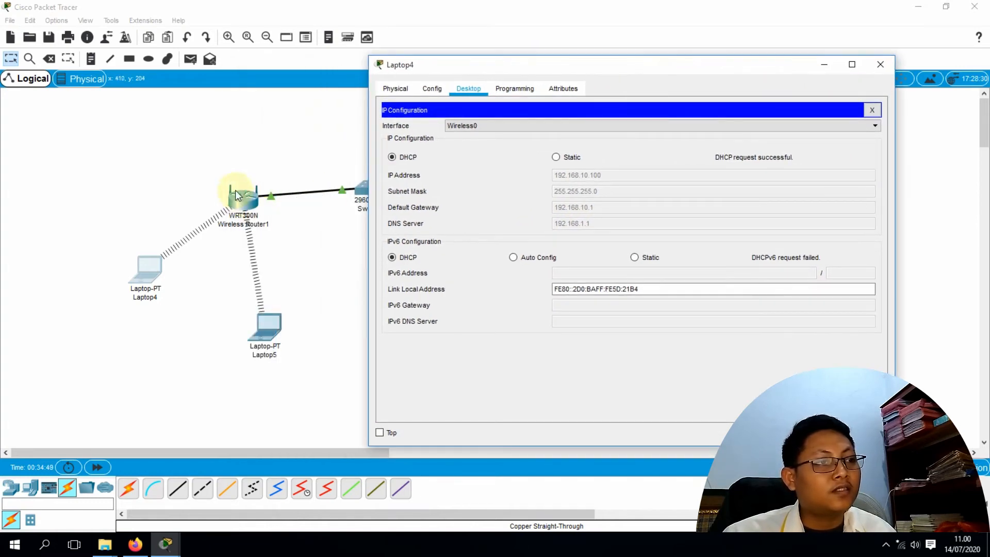
left_click_drag(416, 63, 414, 63)
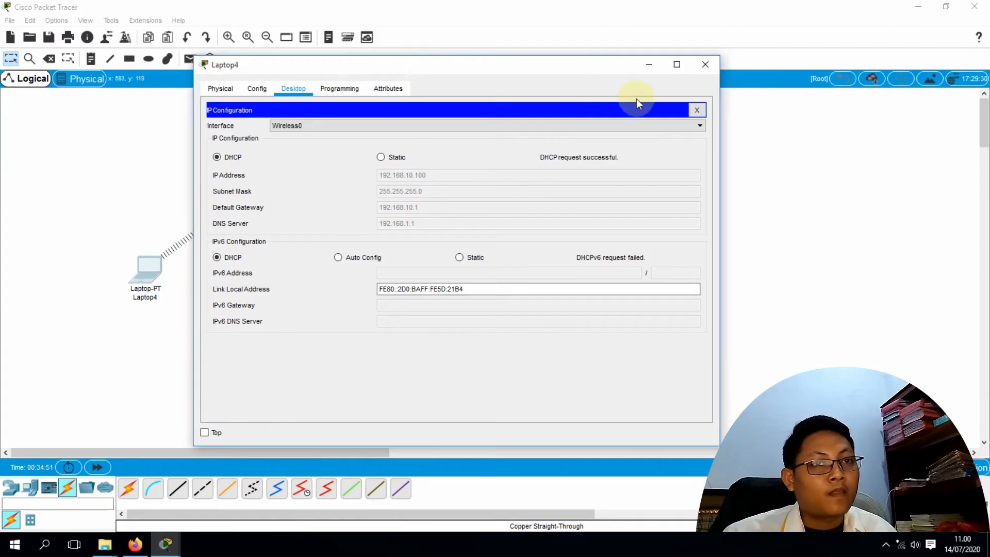
left_click(697, 110)
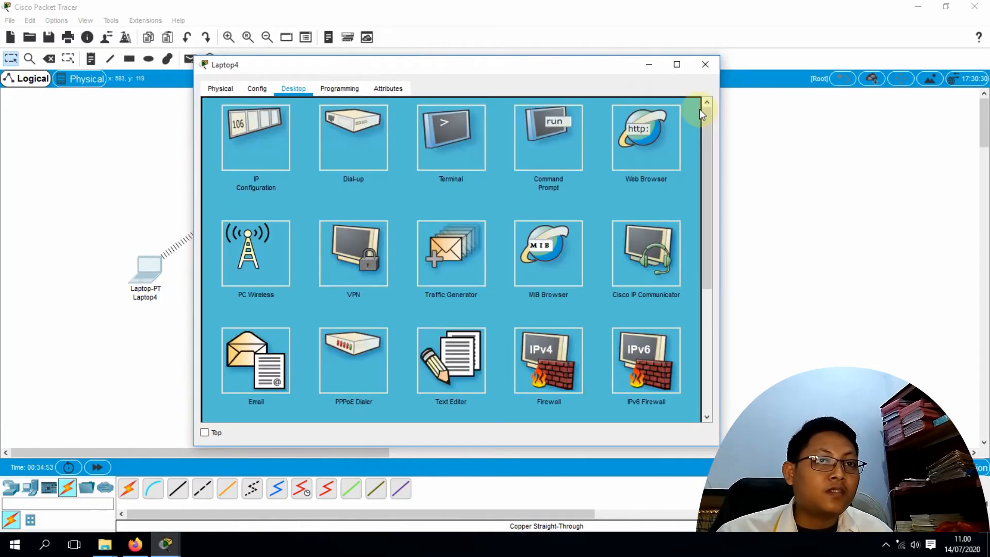
left_click_drag(588, 64, 668, 143)
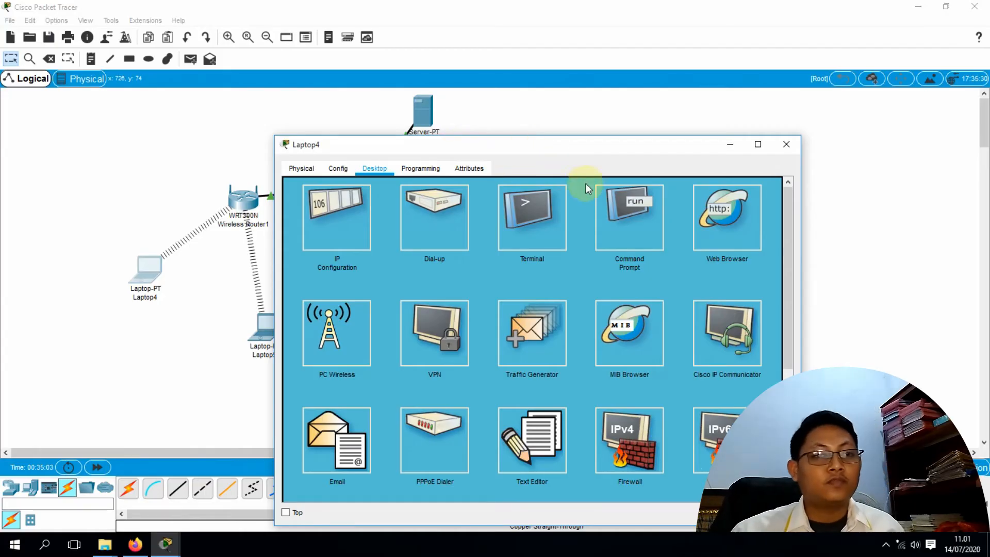
left_click(714, 224)
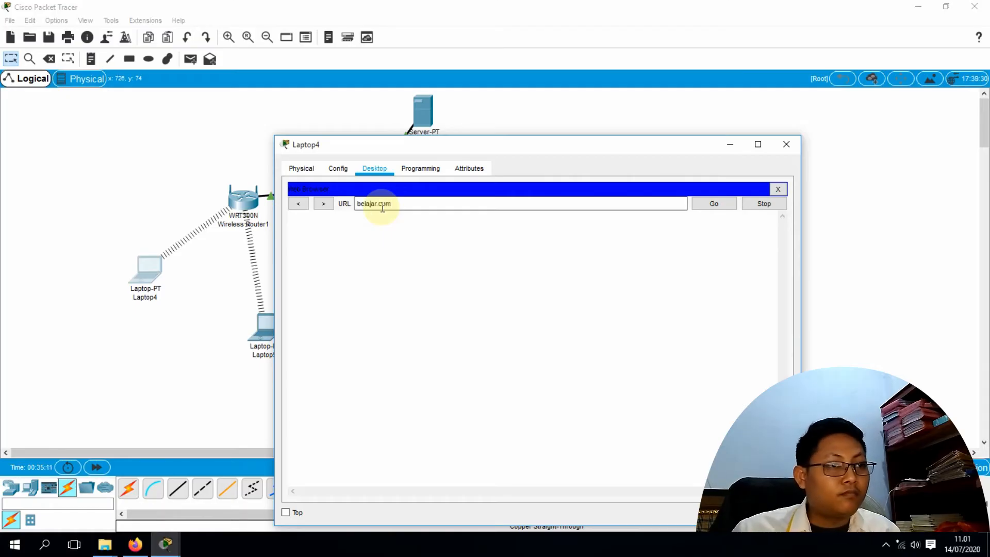
left_click(718, 204)
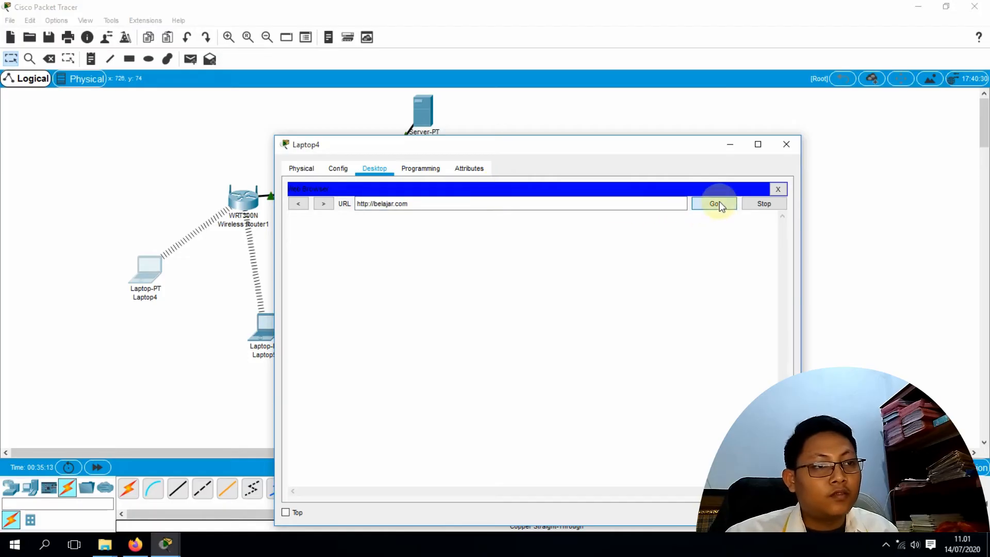
left_click_drag(585, 148, 541, 170)
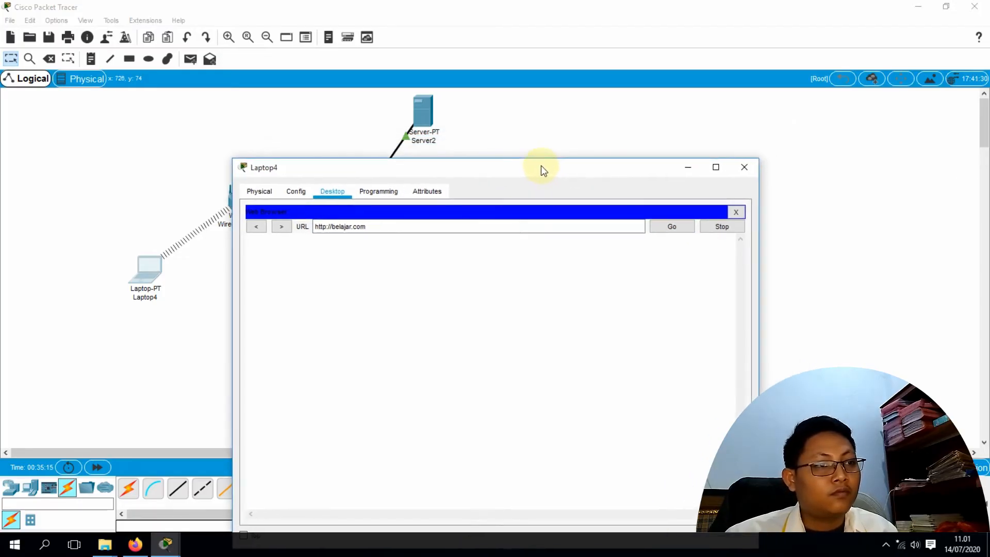
left_click_drag(456, 168, 533, 149)
left_click(731, 206)
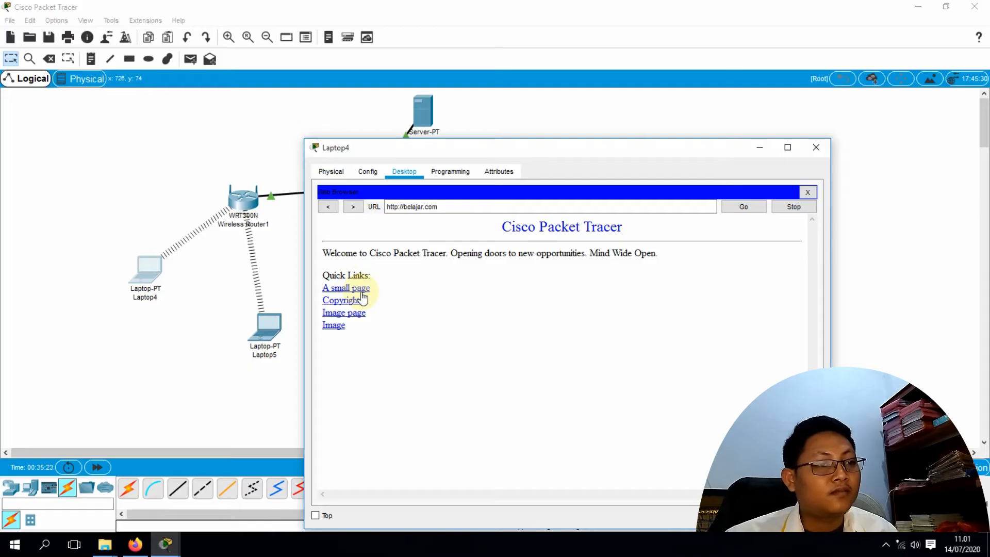
left_click_drag(578, 149, 582, 196)
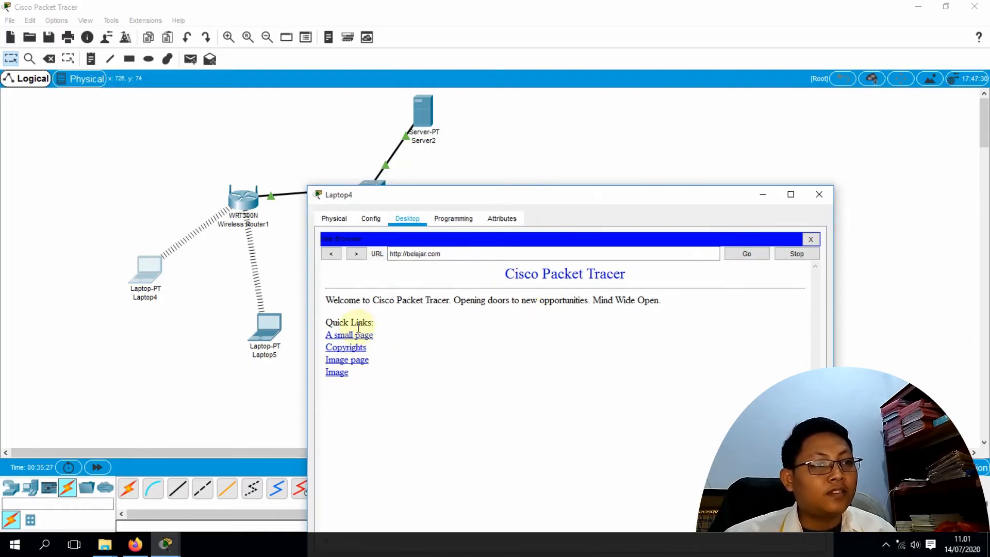
left_click(824, 195)
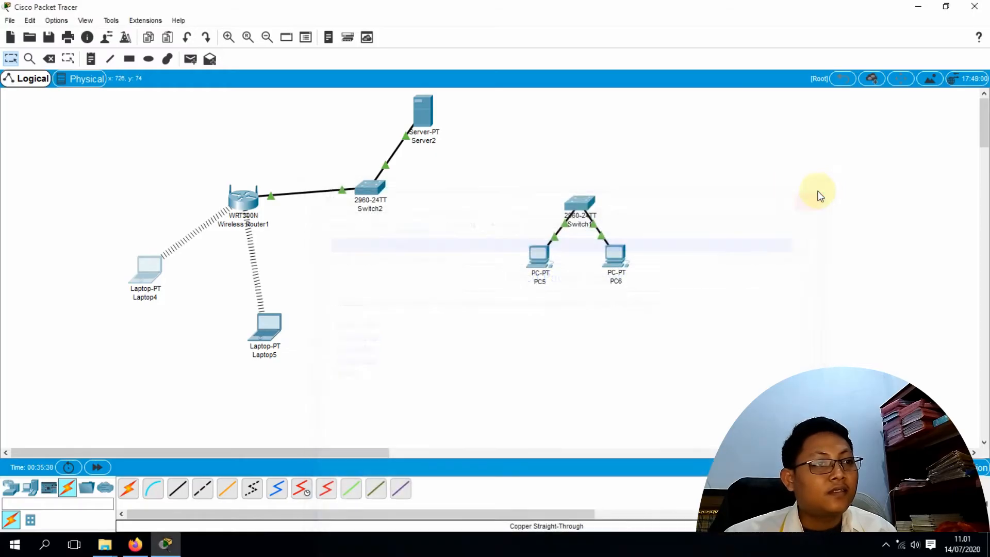
Check Server2's HTTP files, then load belajar.com in Laptop4's web browser to show the welcome page
left_click(423, 117)
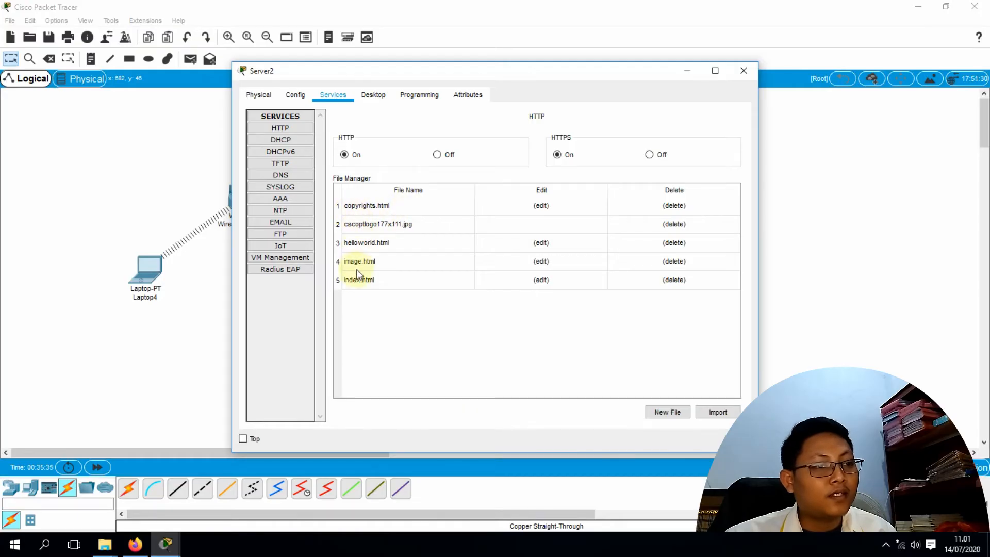
left_click(743, 72)
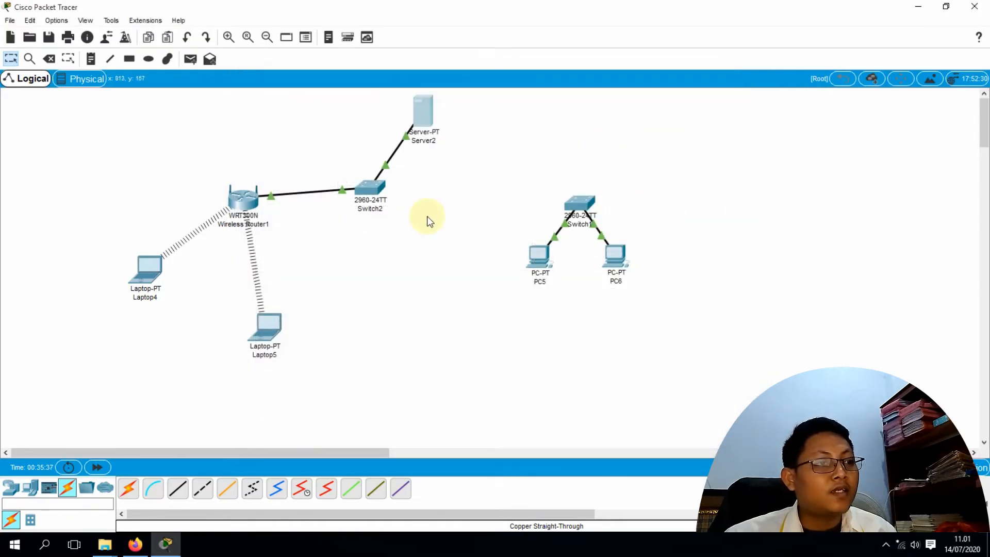
left_click(150, 271)
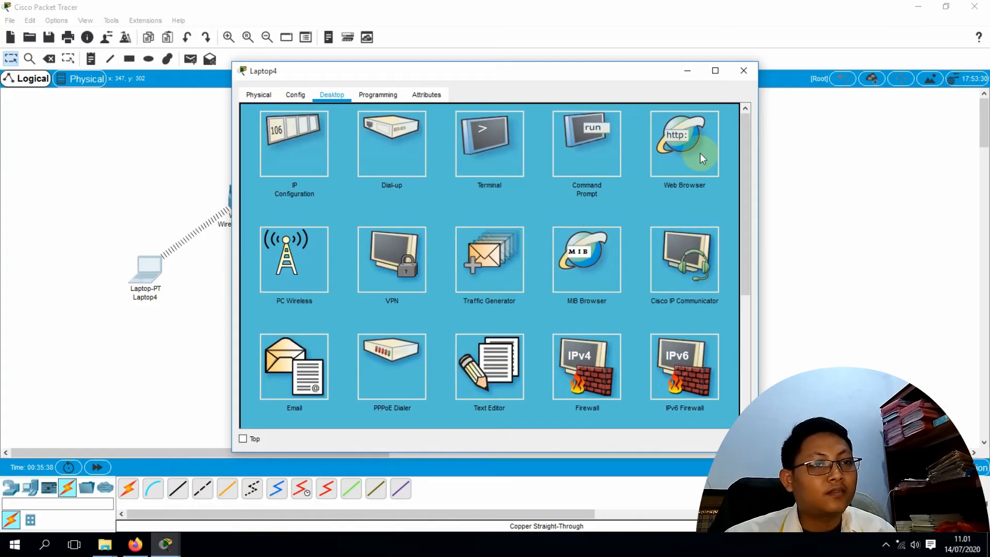
left_click(673, 170)
left_click(470, 130)
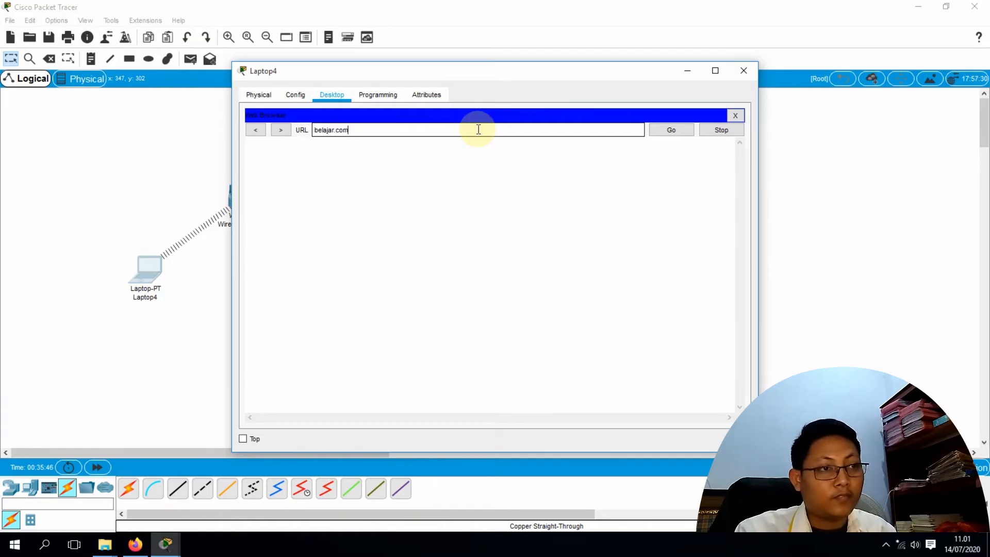
type("belajar.com")
key("Return")
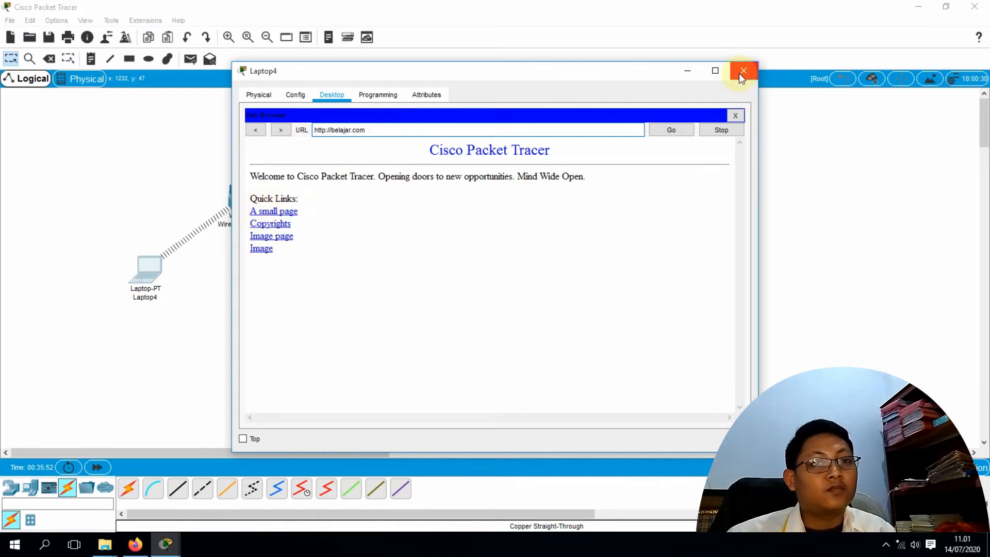
left_click_drag(514, 75, 592, 197)
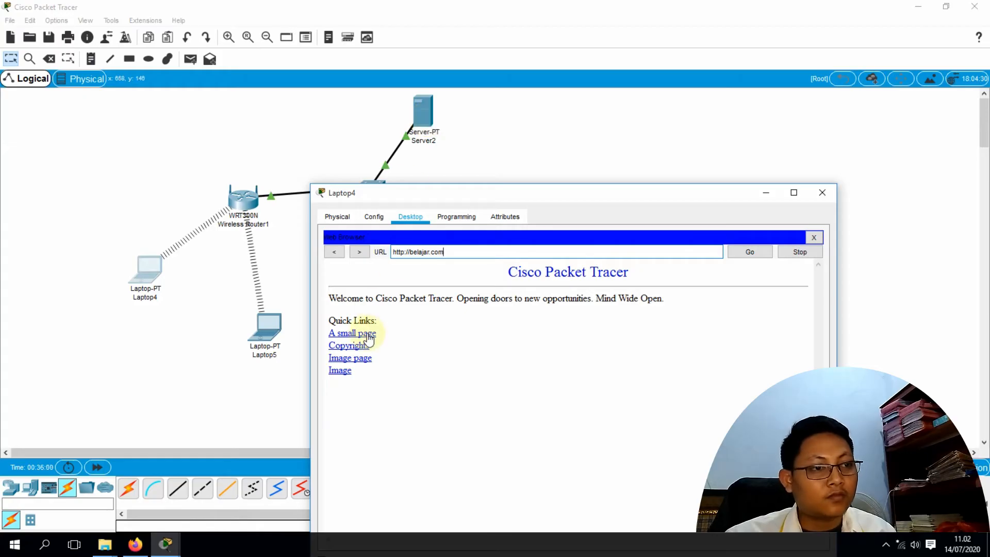
left_click(823, 194)
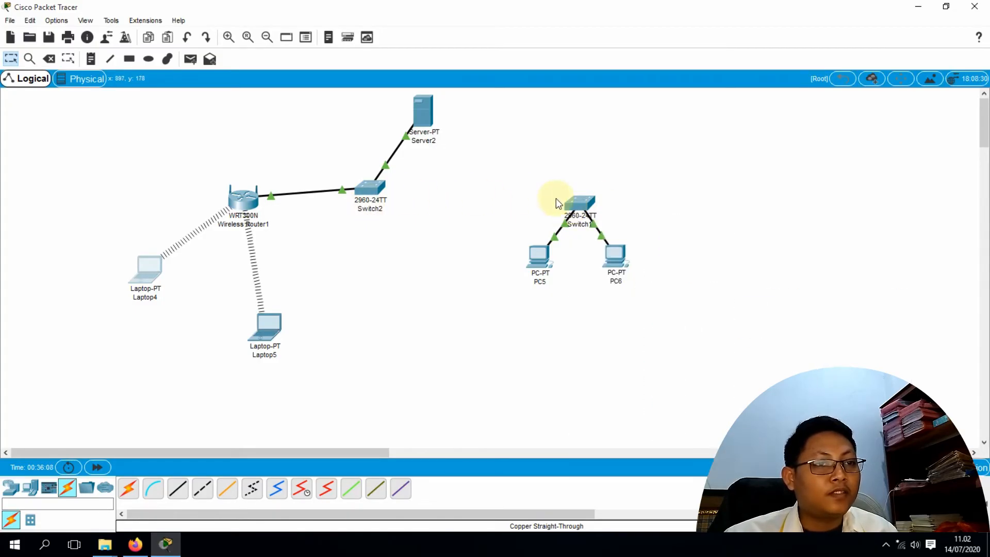
mouse_move(425, 113)
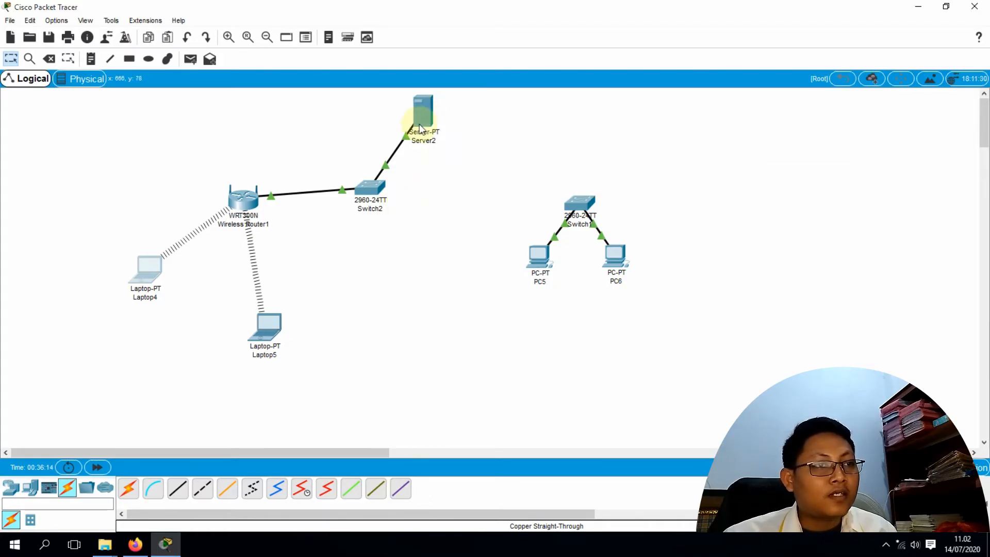
mouse_move(577, 207)
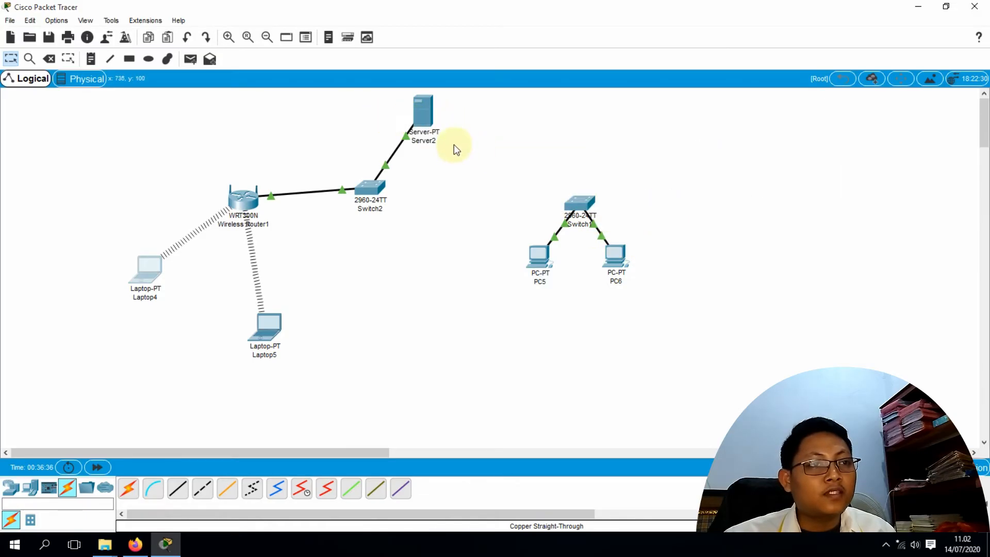
Place an ISR4321 router (Router0) between Switch2 and Switch1
left_click(15, 488)
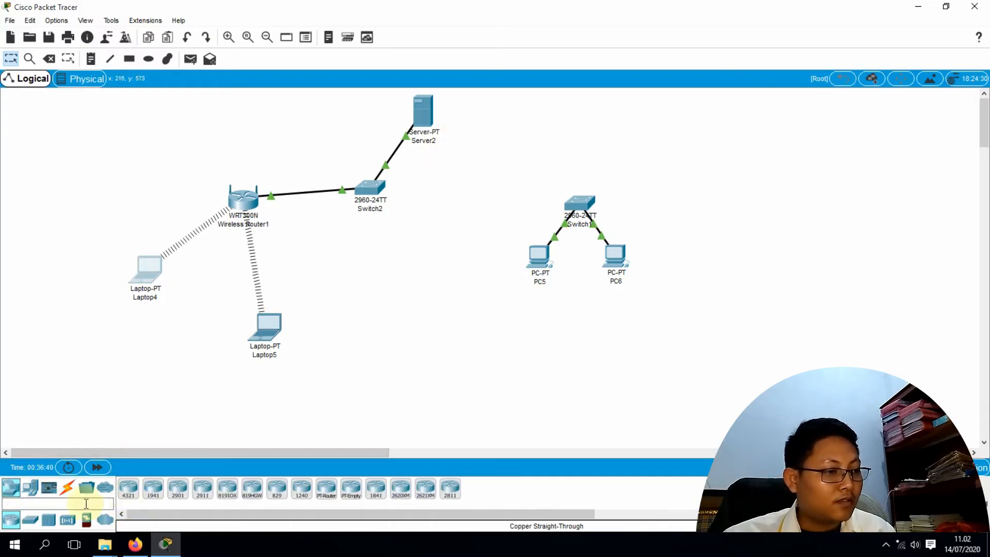
left_click(12, 524)
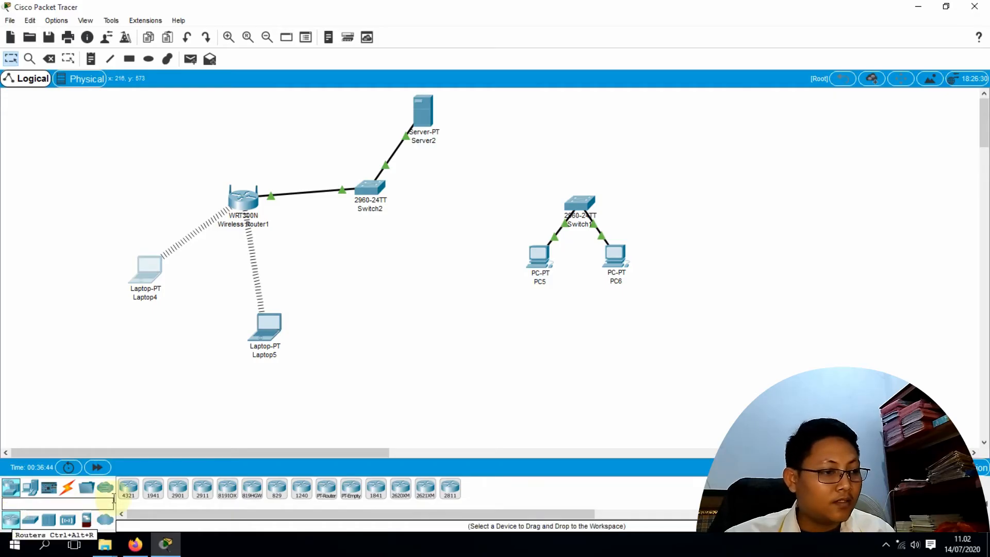
left_click(129, 492)
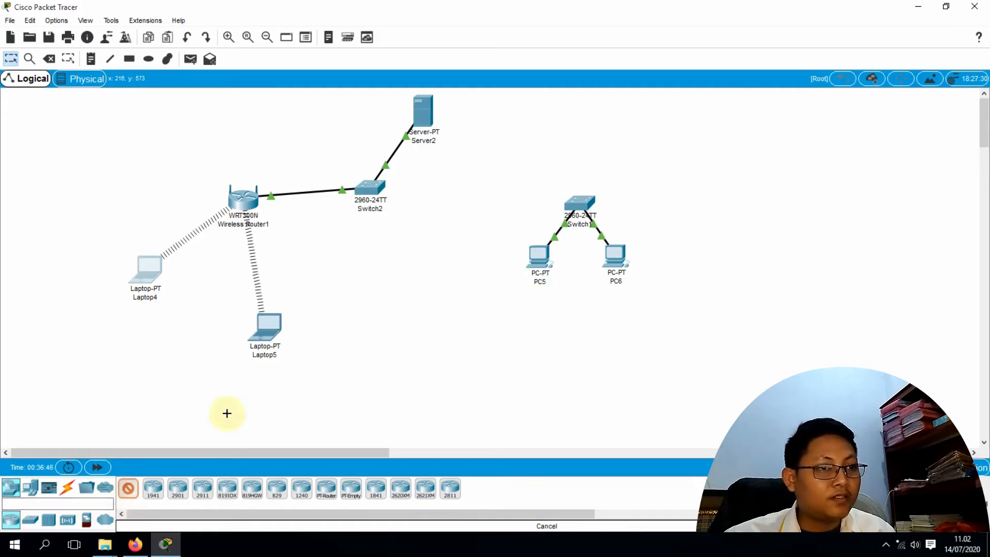
left_click(473, 181)
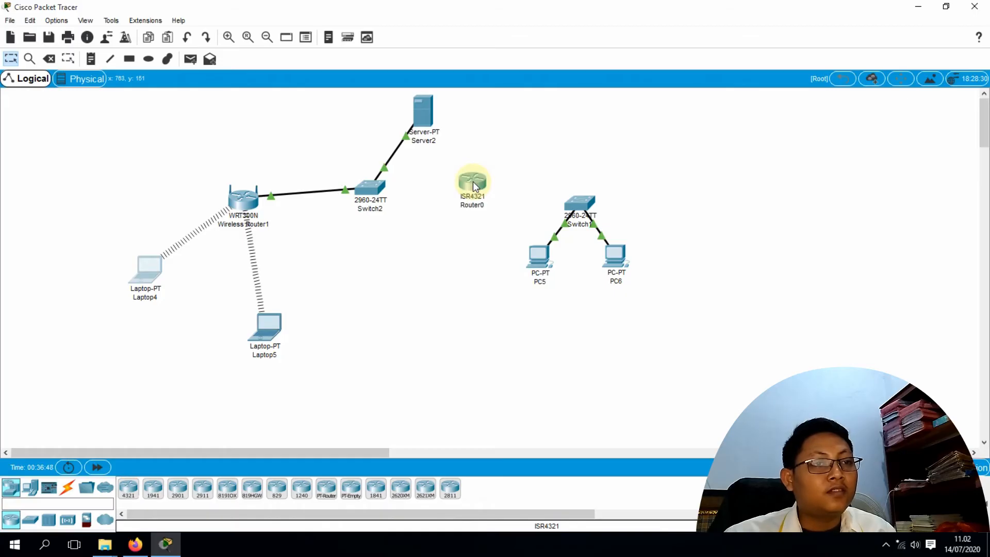
left_click_drag(475, 186, 480, 191)
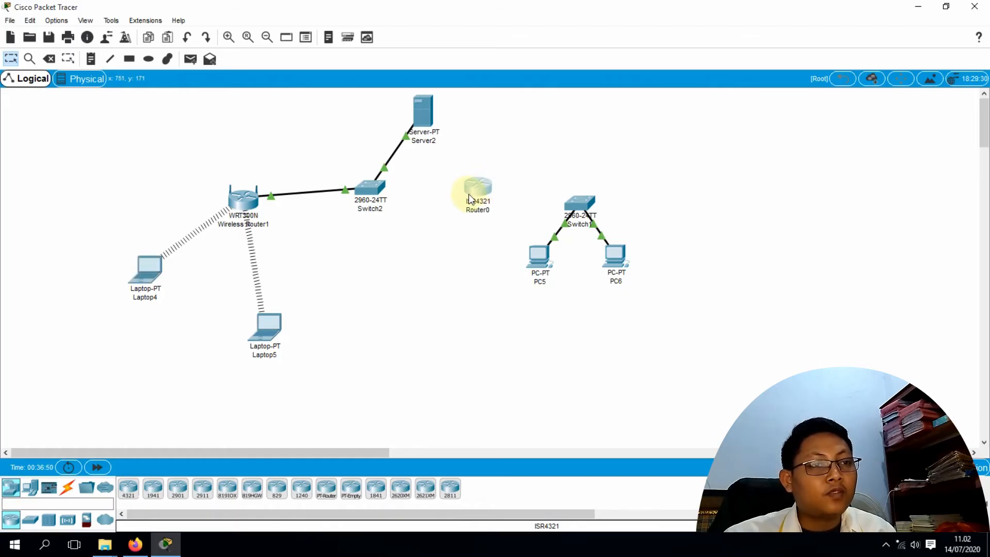
Cable Switch2's FastEthernet0/1 to Router0's GigabitEthernet0/0/0 with copper straight-through
mouse_move(479, 191)
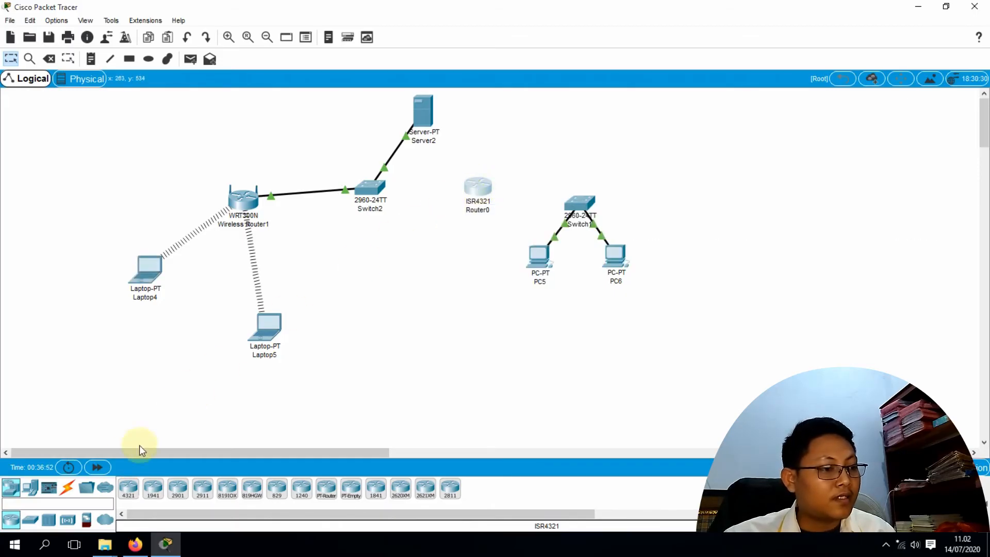
left_click(67, 493)
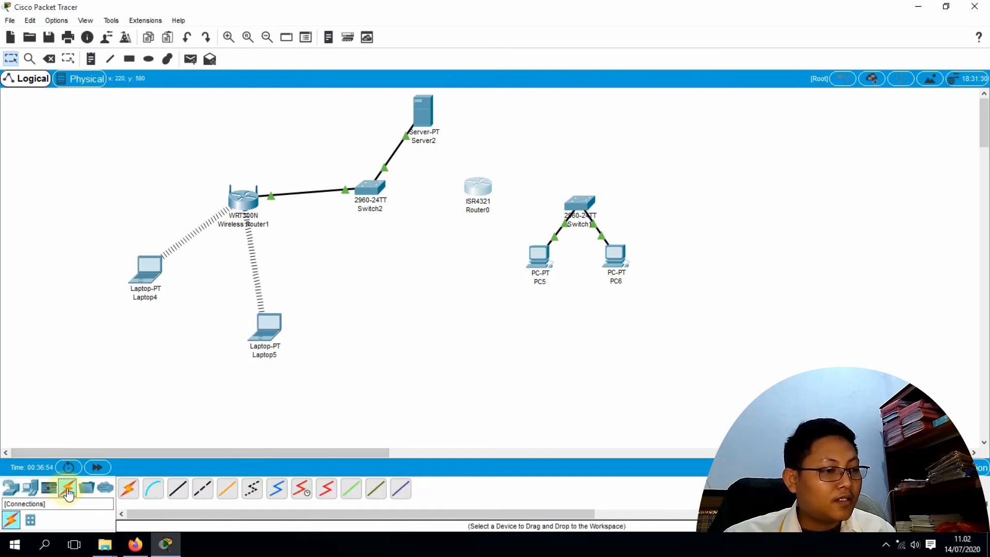
left_click(179, 493)
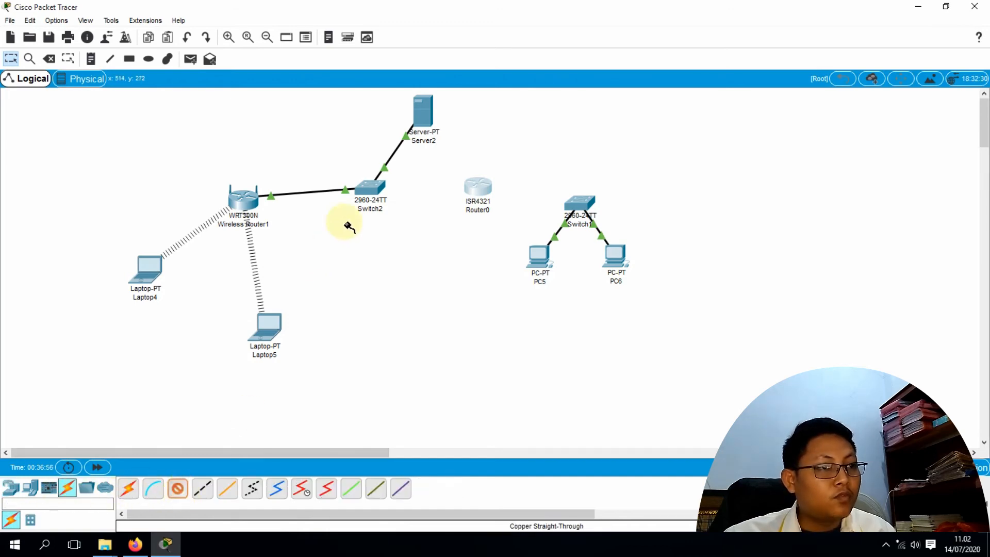
left_click(370, 192)
left_click(410, 207)
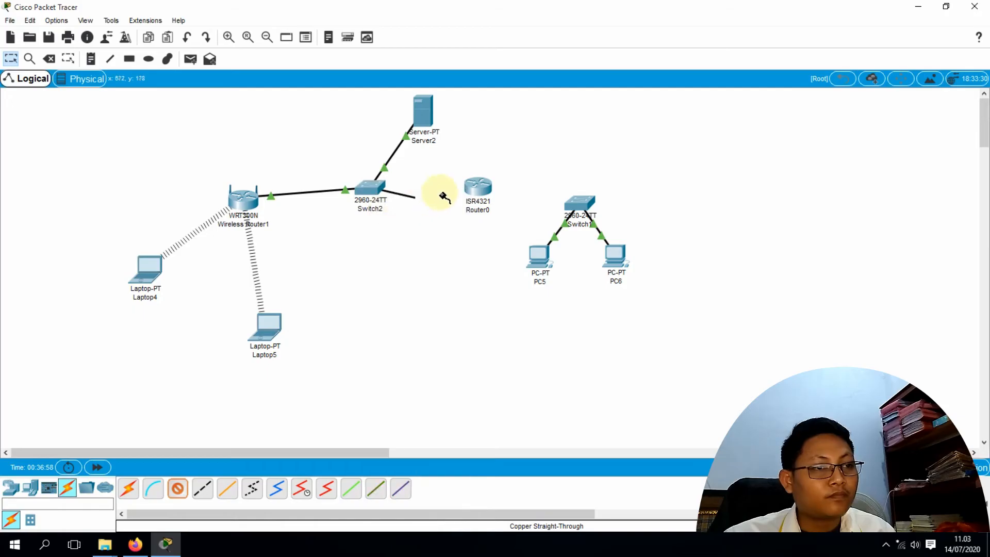
left_click(474, 187)
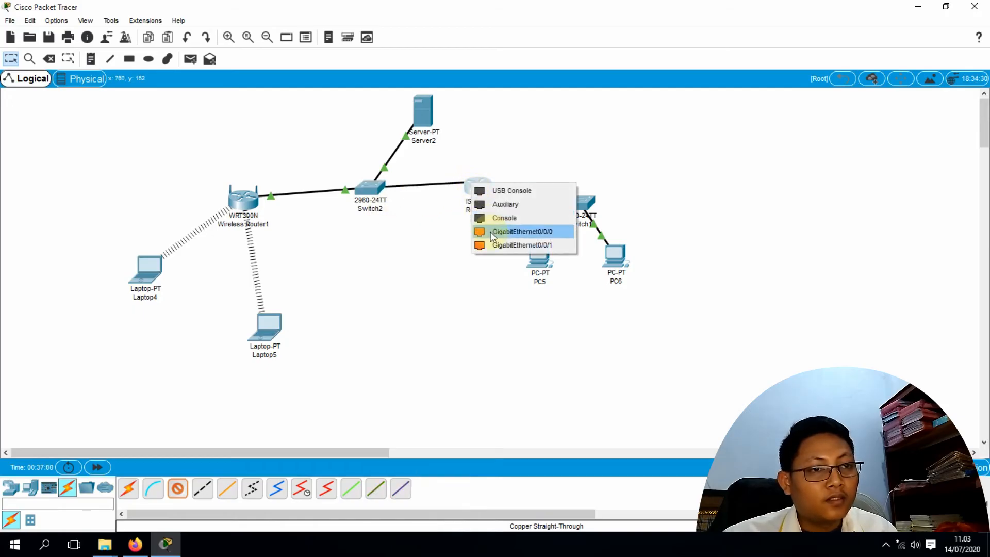
left_click(521, 231)
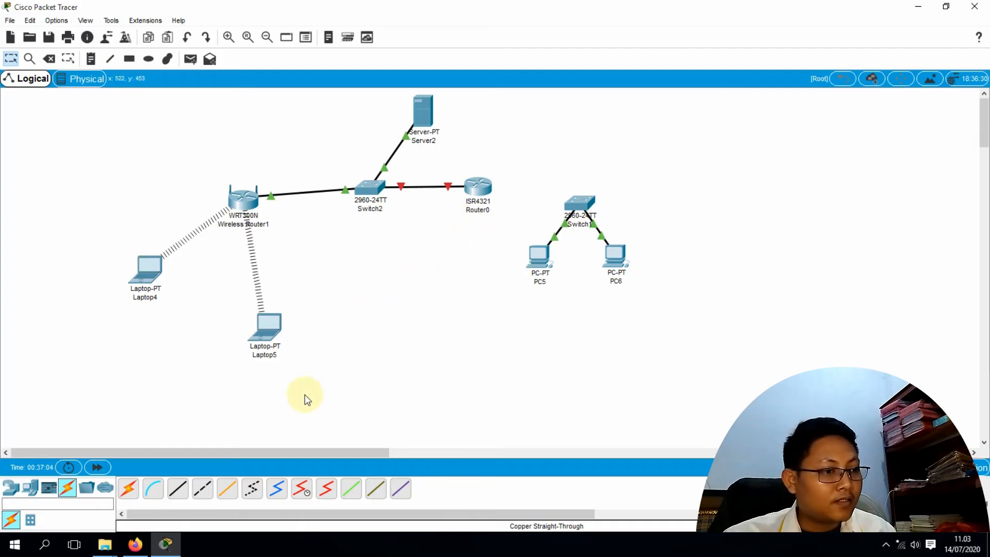
Cable Router0's GigabitEthernet0/0/1 to Switch1's FastEthernet0/1 with copper straight-through
left_click(185, 488)
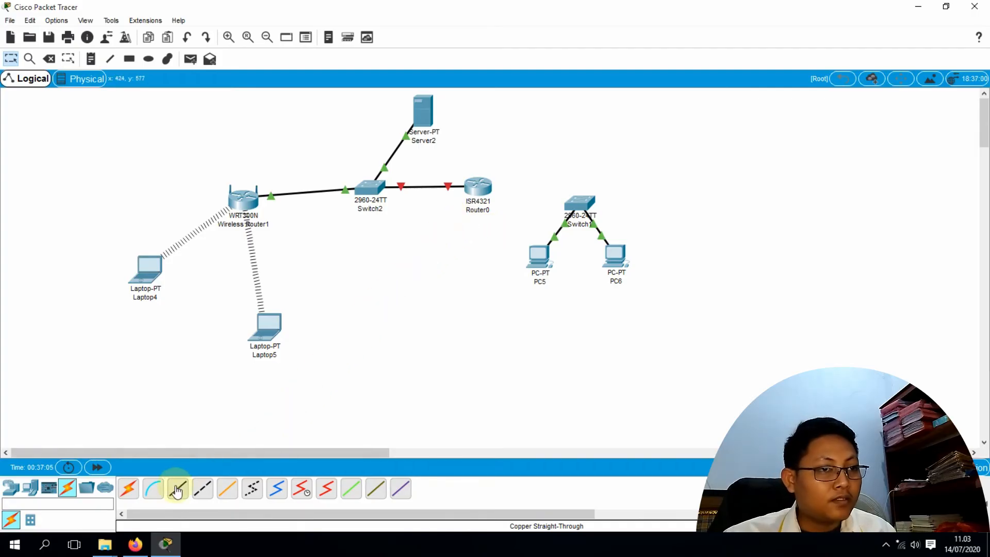
left_click(481, 186)
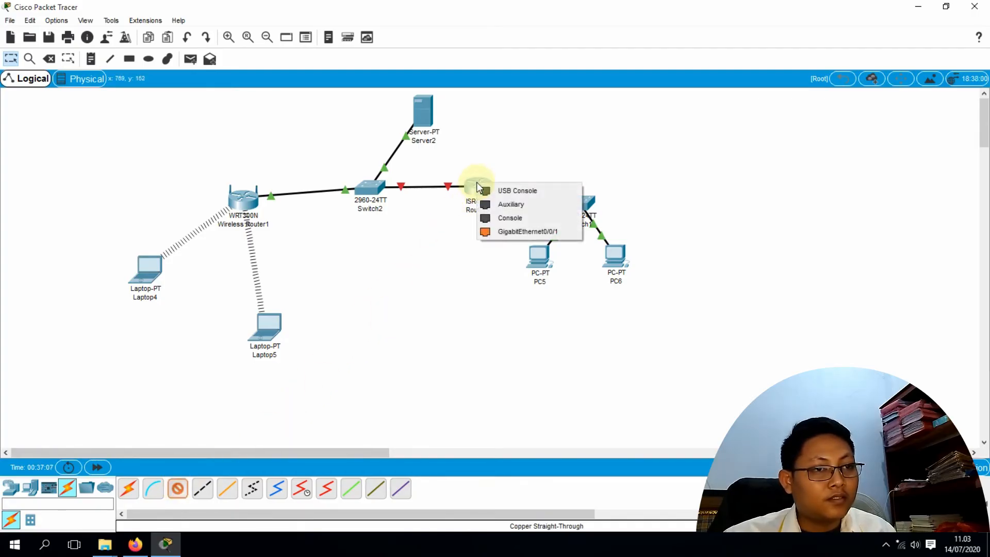
left_click(509, 230)
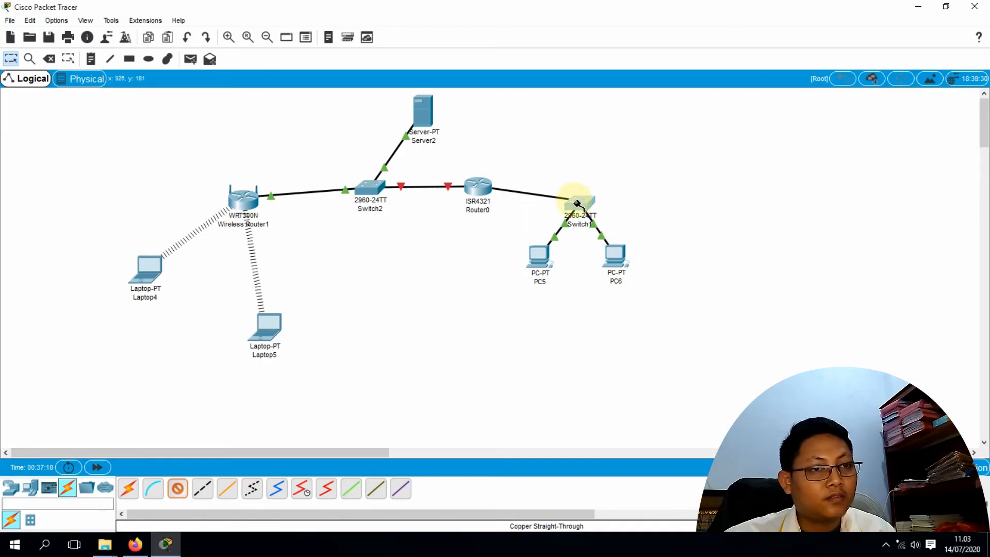
left_click(574, 199)
left_click(581, 222)
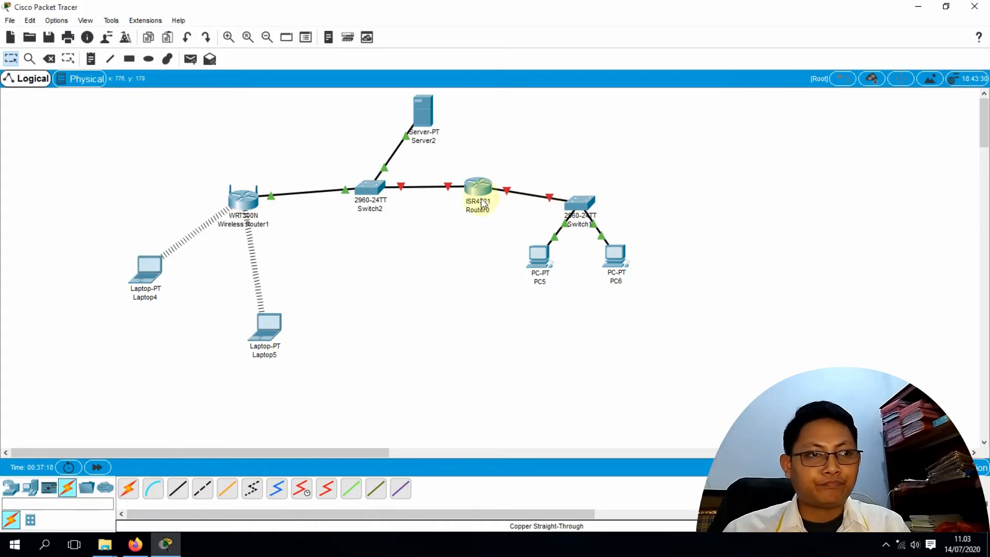
mouse_move(479, 191)
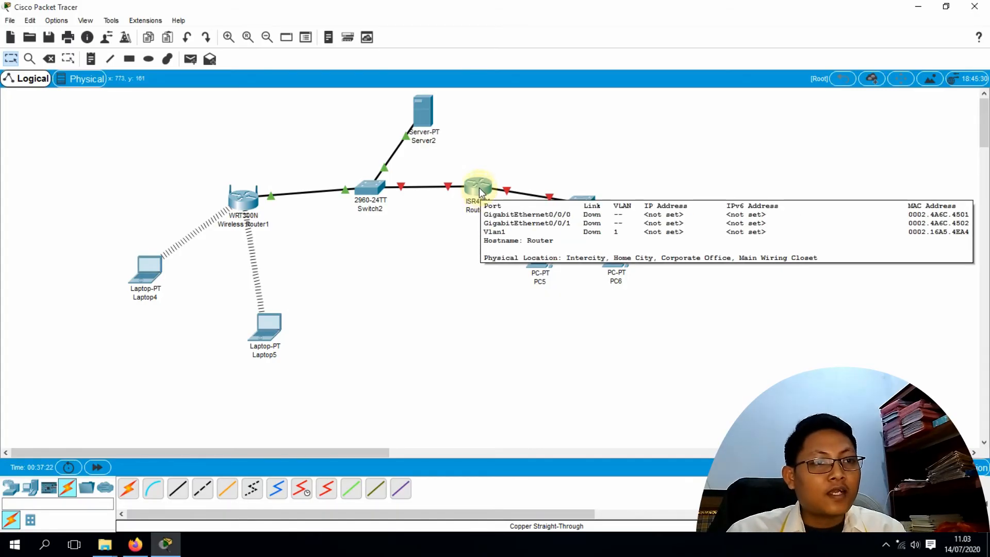
Set Router0's GigabitEthernet0/0/0 Port Status to On in the Config tab, then close its settings
left_click(477, 193)
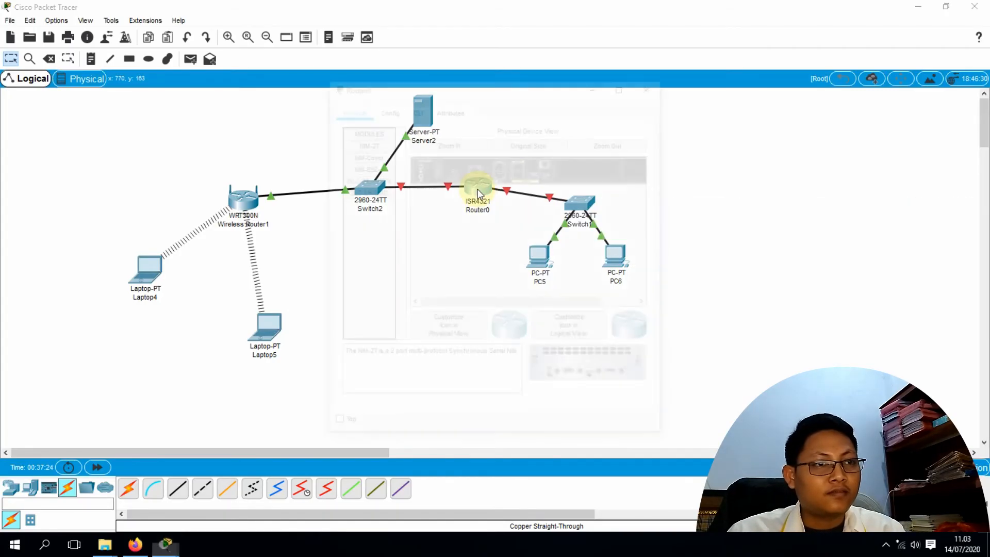
left_click_drag(512, 86, 539, 77)
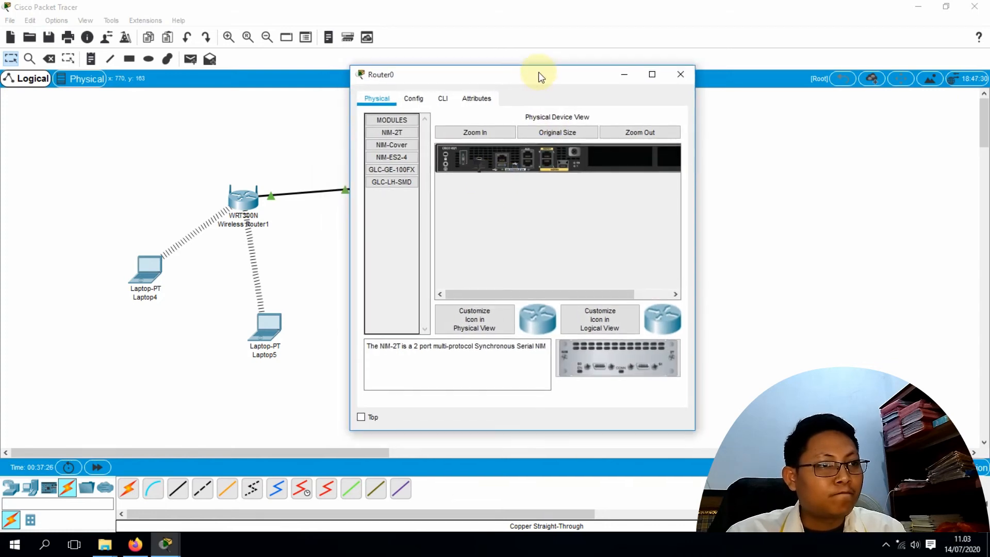
left_click(413, 99)
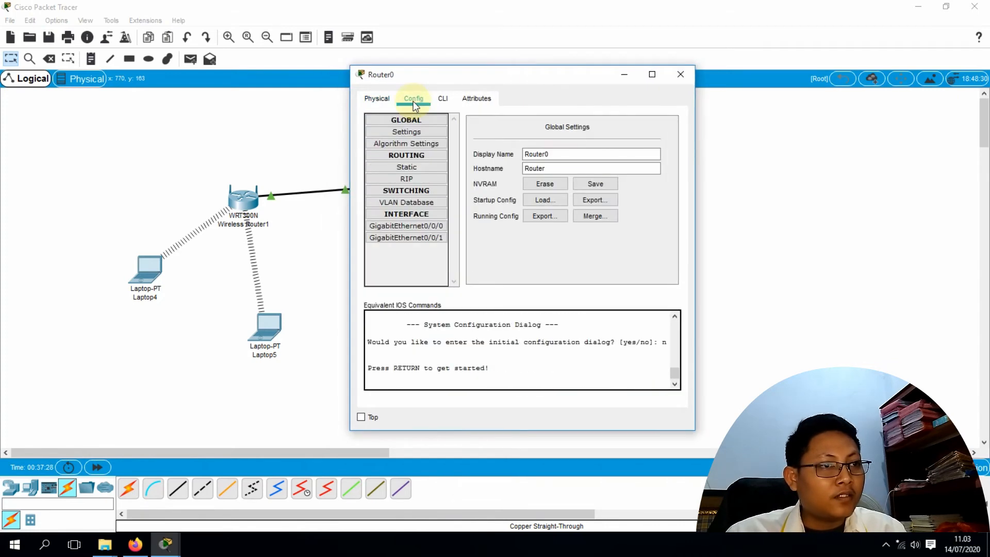
left_click_drag(466, 73, 544, 54)
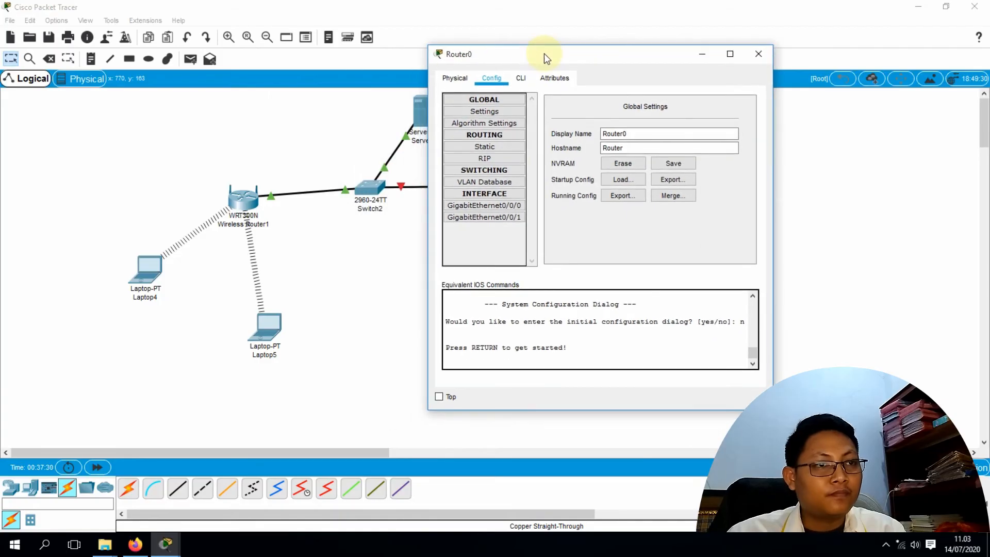
left_click(494, 206)
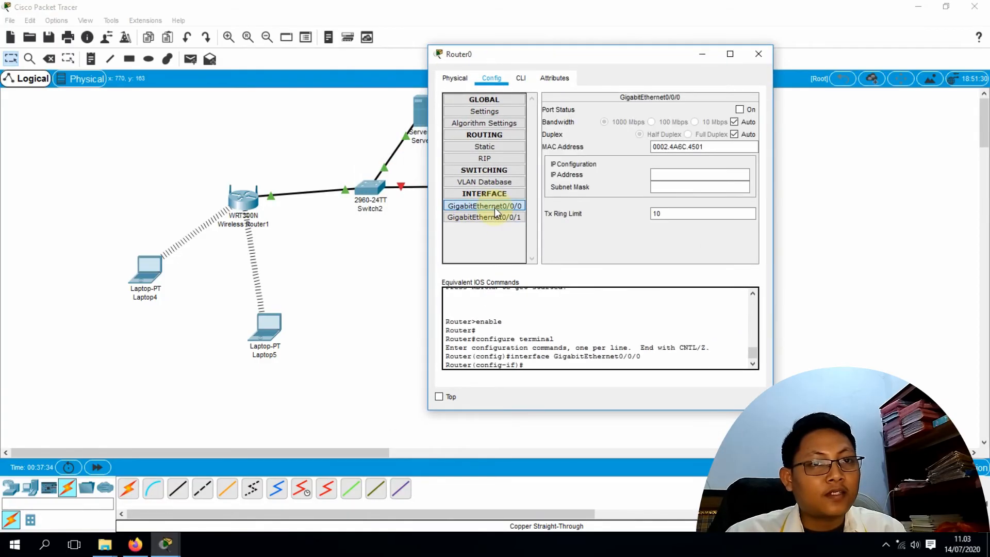
left_click(740, 110)
left_click_drag(573, 54, 178, 129)
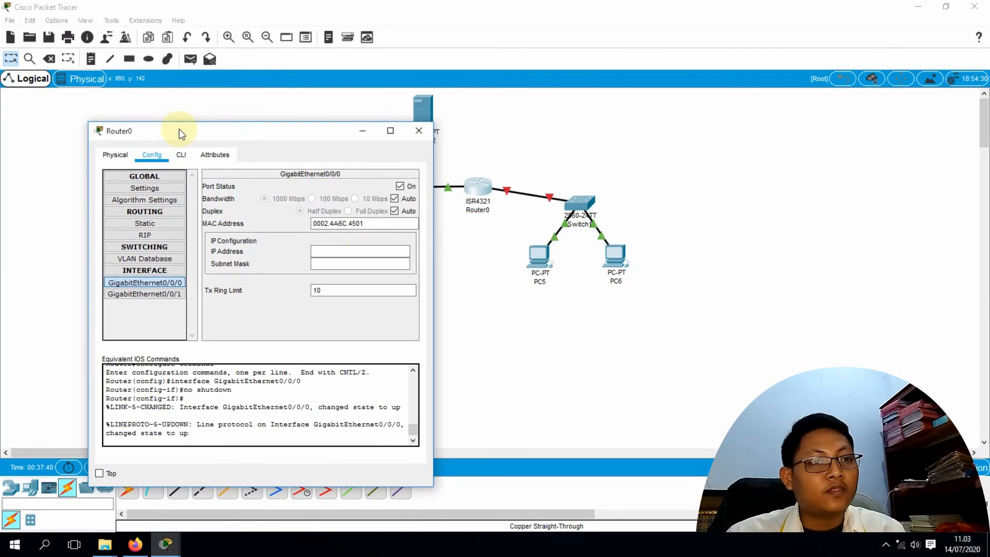
left_click_drag(309, 136, 683, 101)
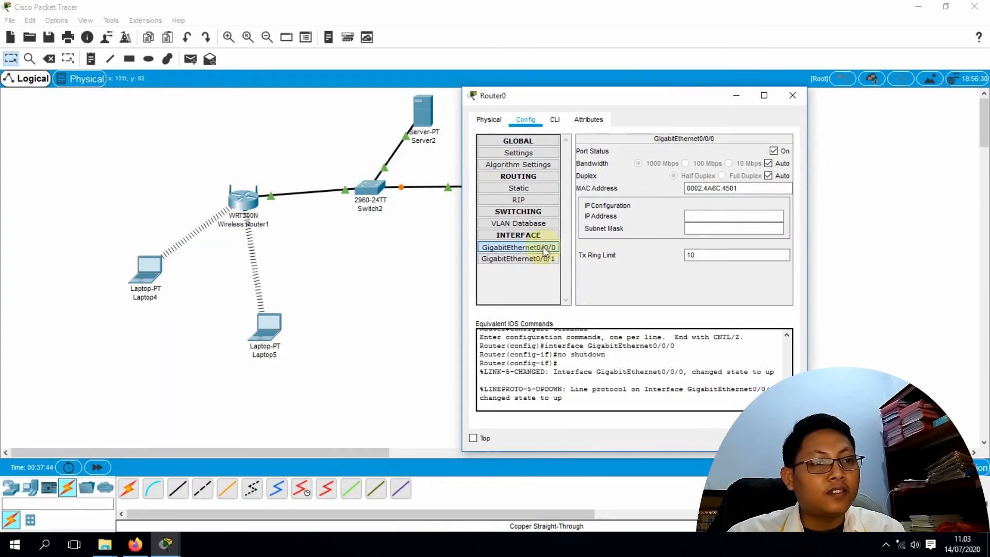
left_click(527, 248)
left_click_drag(599, 95, 664, 67)
left_click(773, 186)
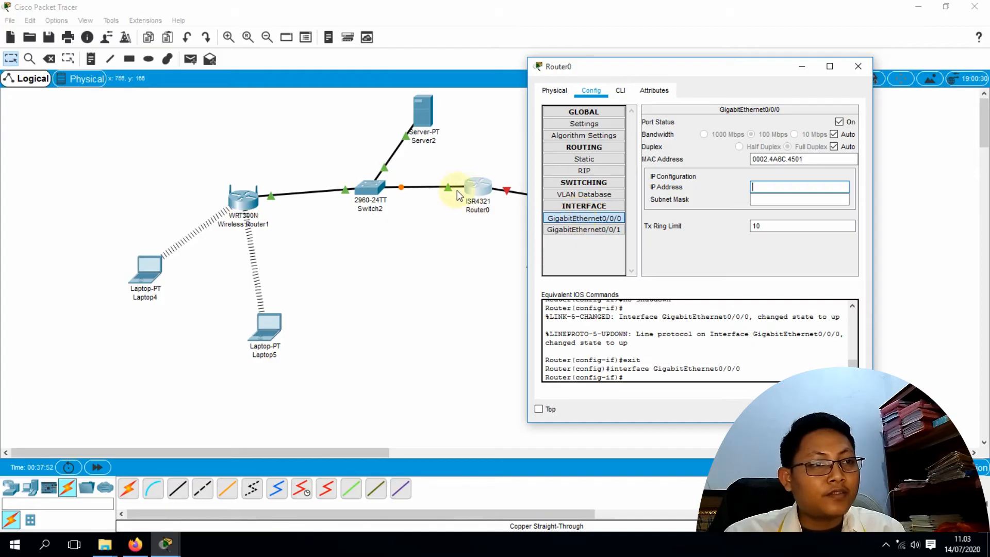
left_click(858, 66)
Delete the existing Switch2–Router0 and Router0–Switch1 cables
left_click(49, 58)
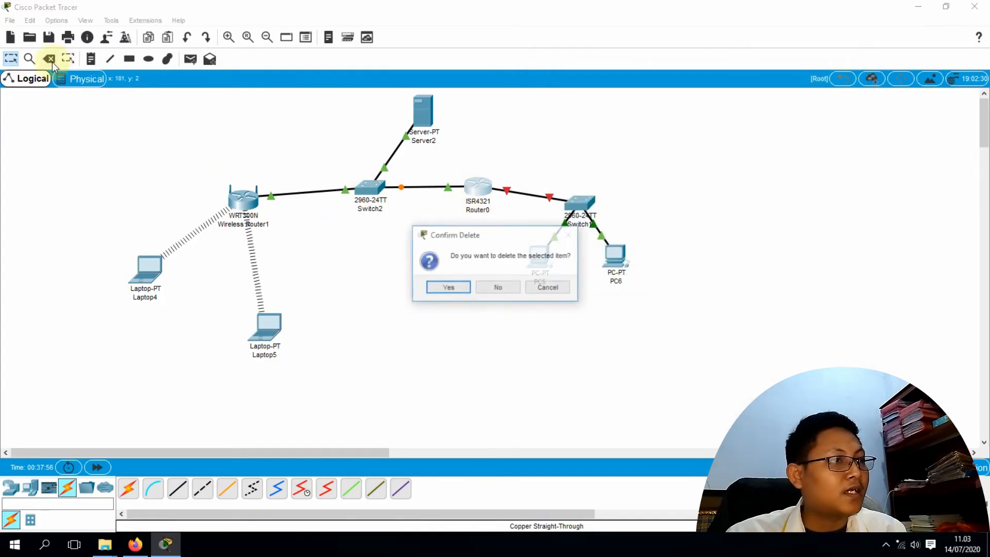
left_click(496, 288)
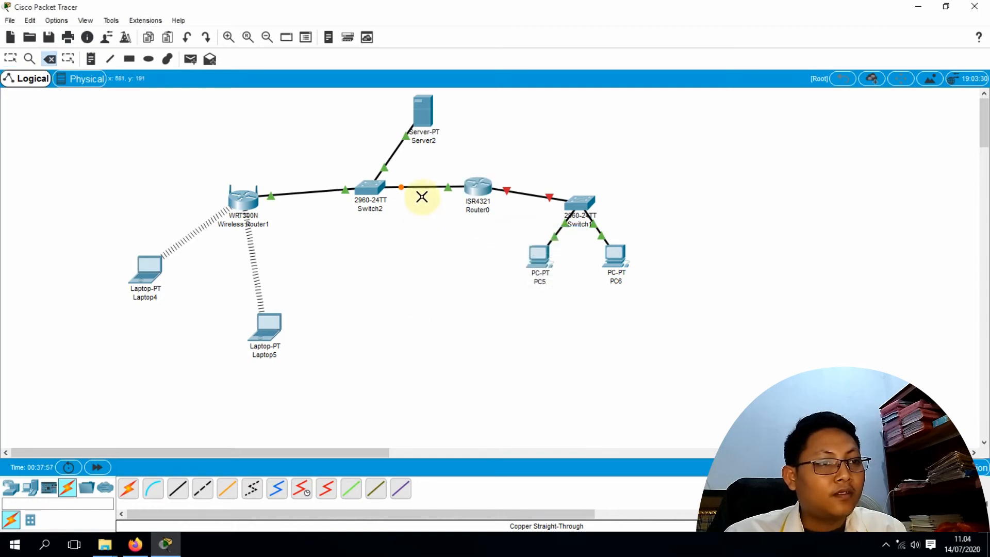
left_click(420, 188)
left_click(528, 193)
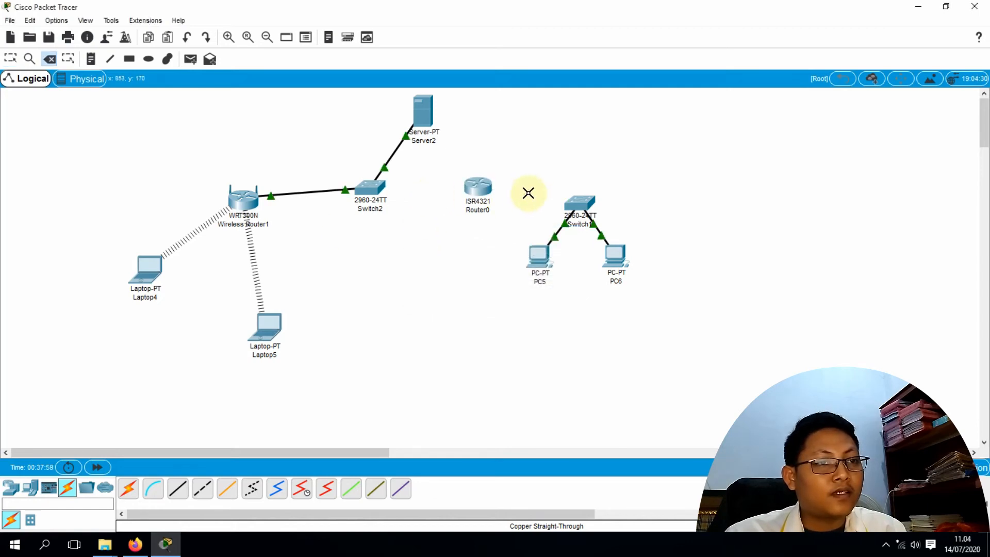
Recable Switch2's FastEthernet port to Router0's GigabitEthernet0/0/0 with copper straight-through
left_click(129, 489)
left_click(177, 489)
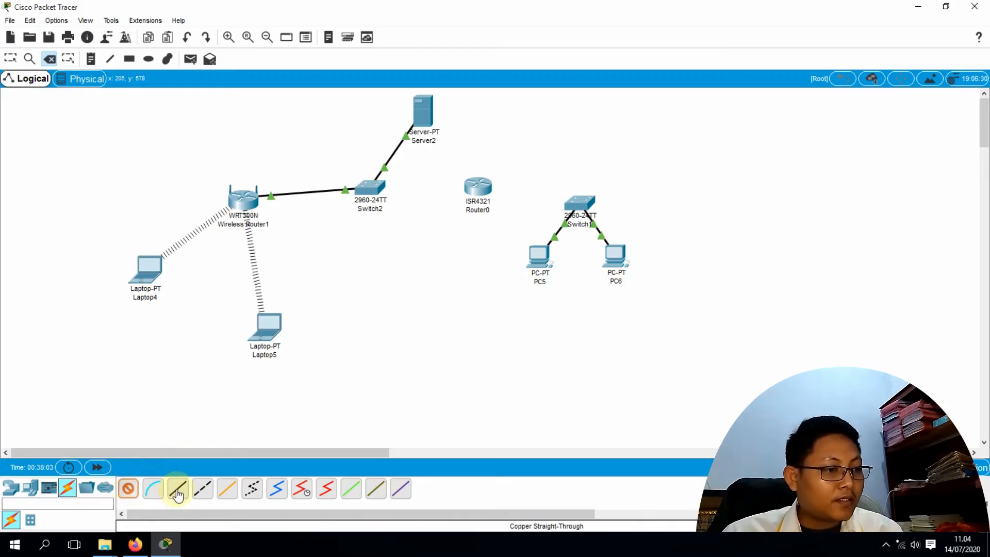
left_click(377, 192)
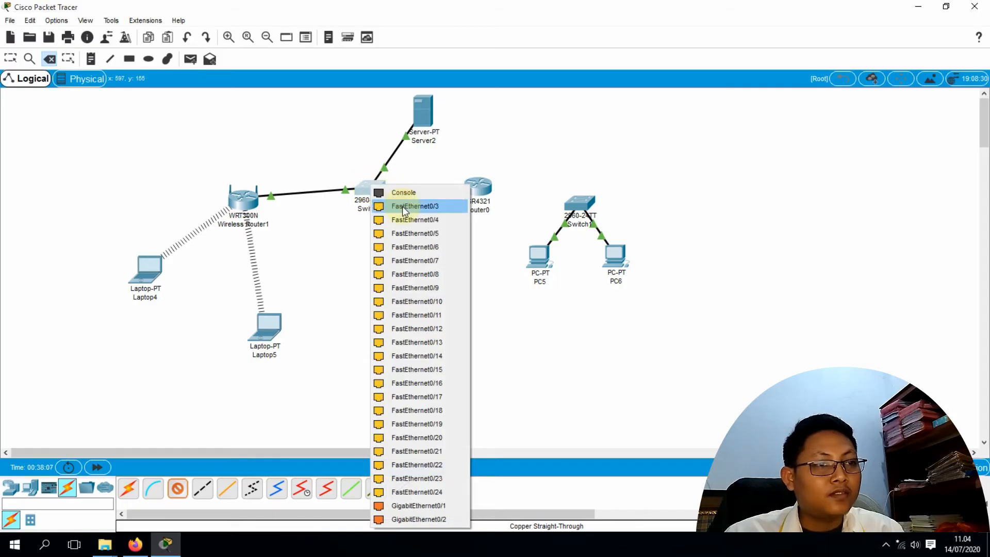
left_click(411, 209)
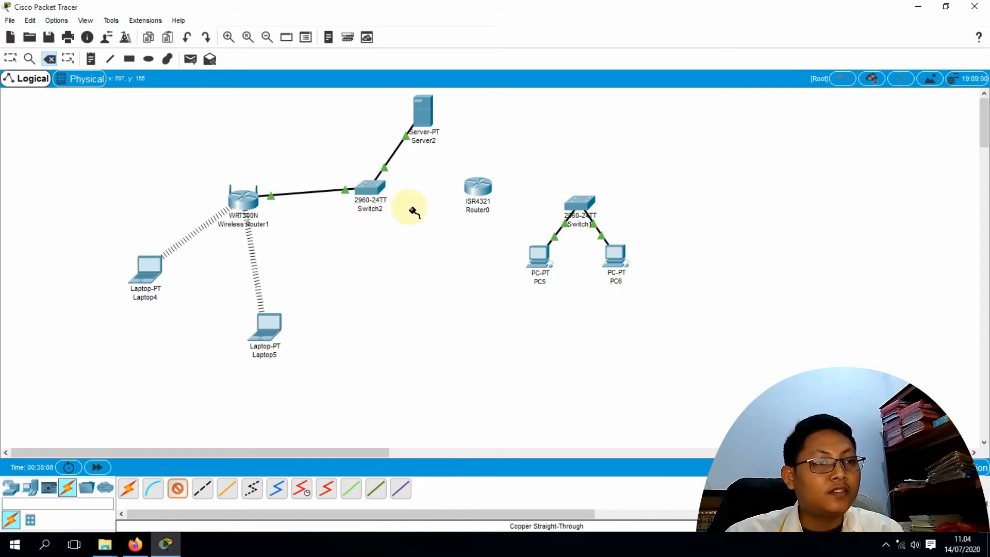
left_click(471, 188)
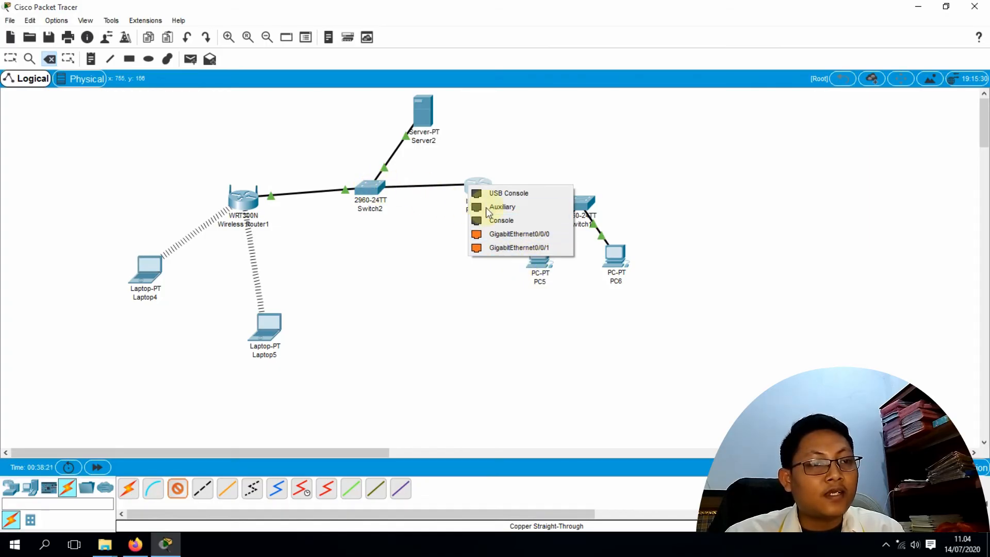
left_click(507, 233)
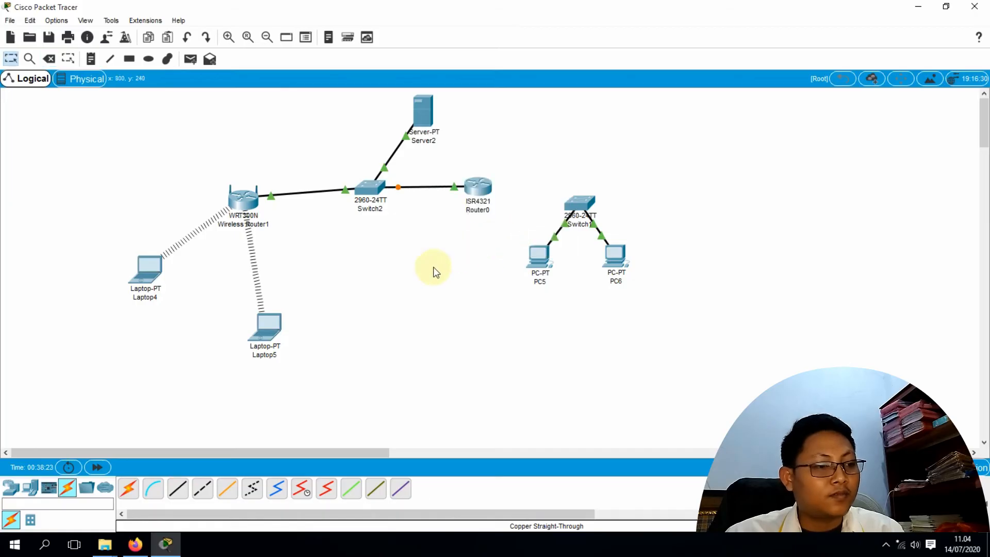
Cable Router0's GigabitEthernet0/0/1 to Switch1's FastEthernet0/3, then open Router0's settings
left_click(176, 490)
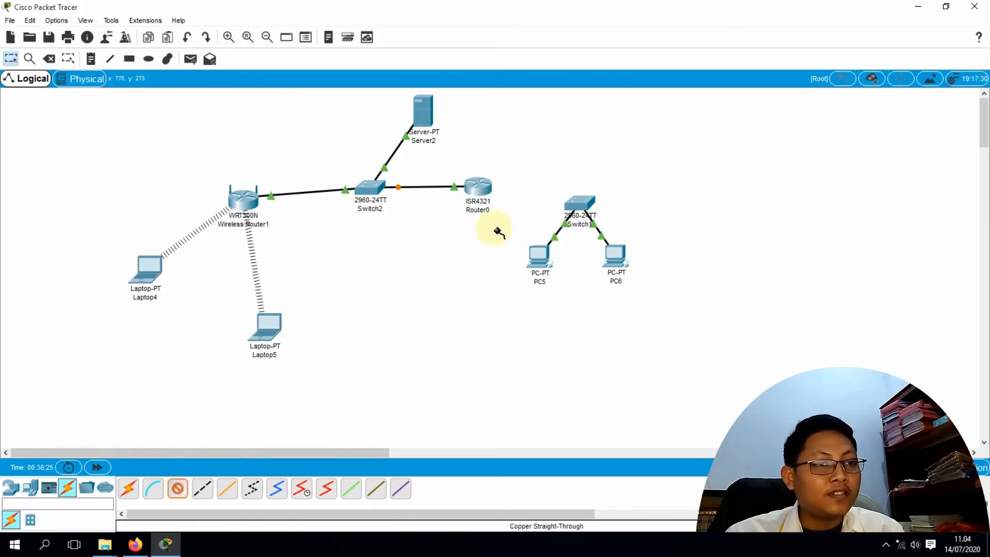
left_click(484, 186)
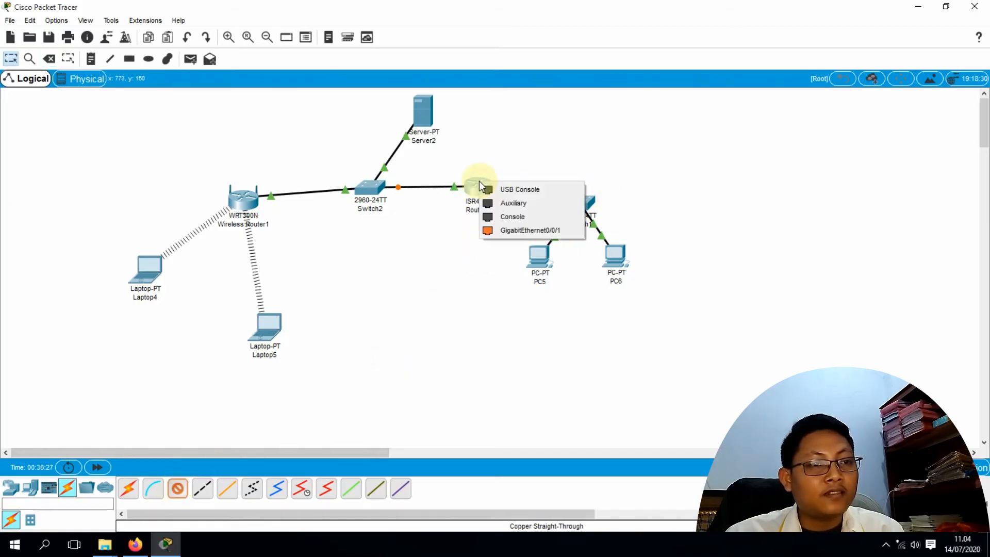
left_click(516, 227)
left_click(575, 202)
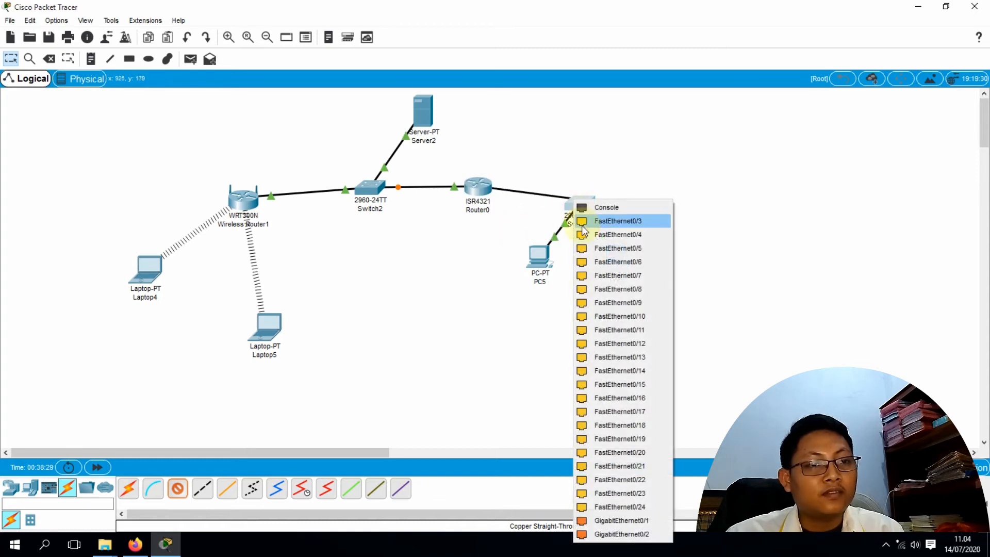
left_click(584, 219)
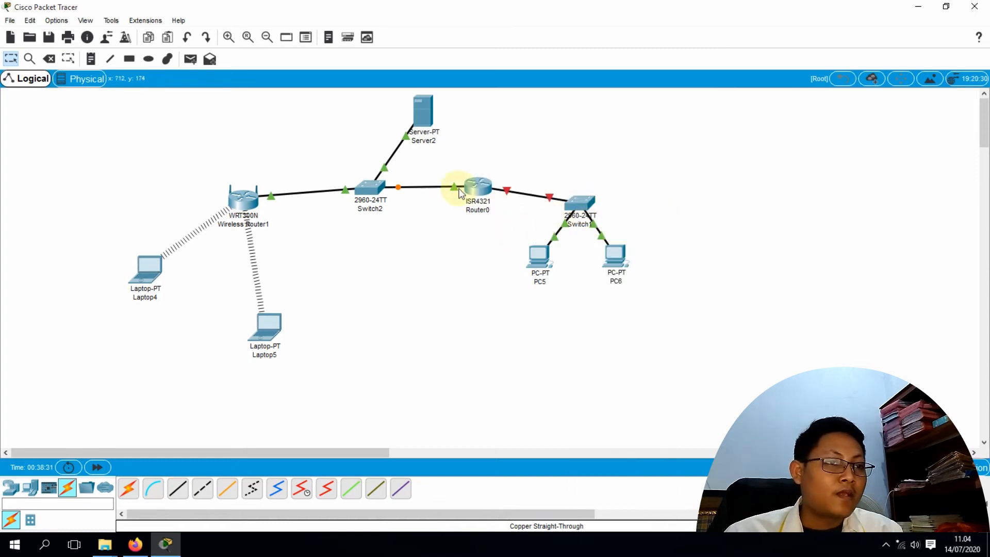
left_click(485, 192)
left_click_drag(504, 85, 664, 70)
Address GigabitEthernet0/0/0 as 192.168.1.10 / 255.255.255.0, then select GigabitEthernet0/0/1
left_click(462, 226)
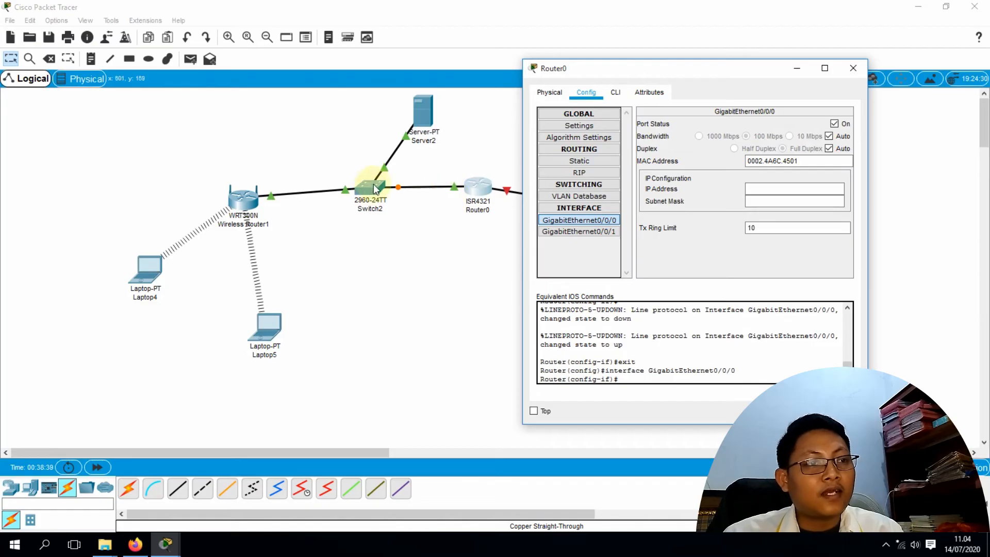
left_click(771, 190)
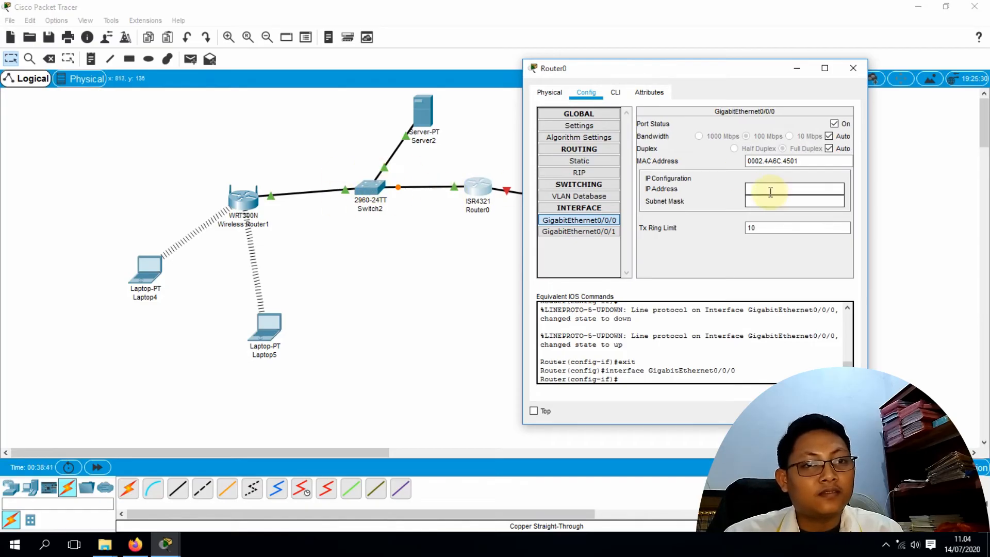
type("19")
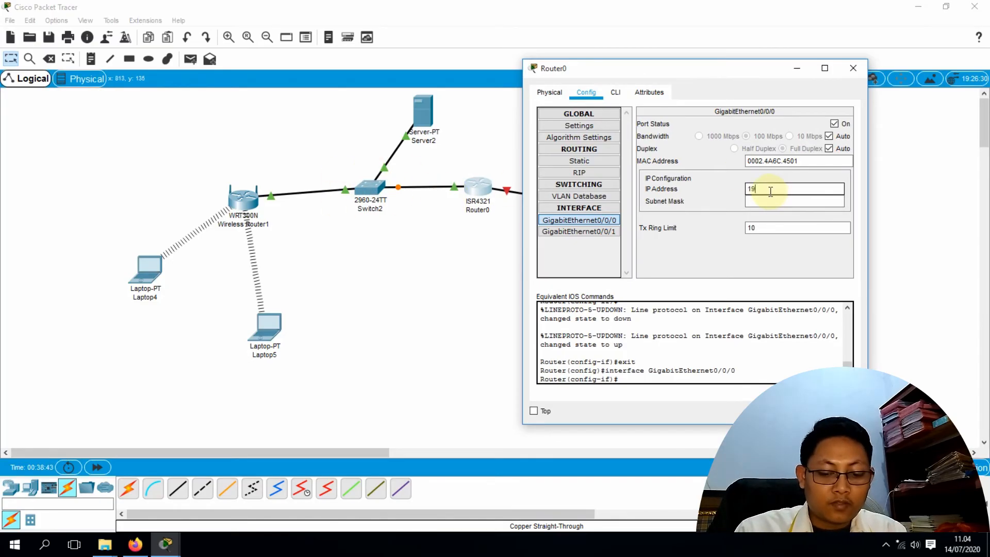
type("2.168.1.")
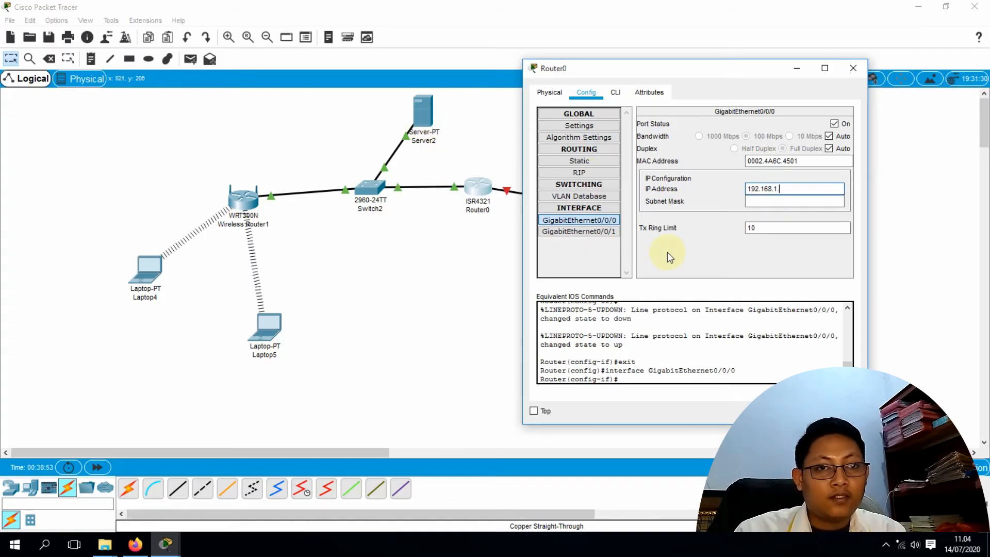
type("10")
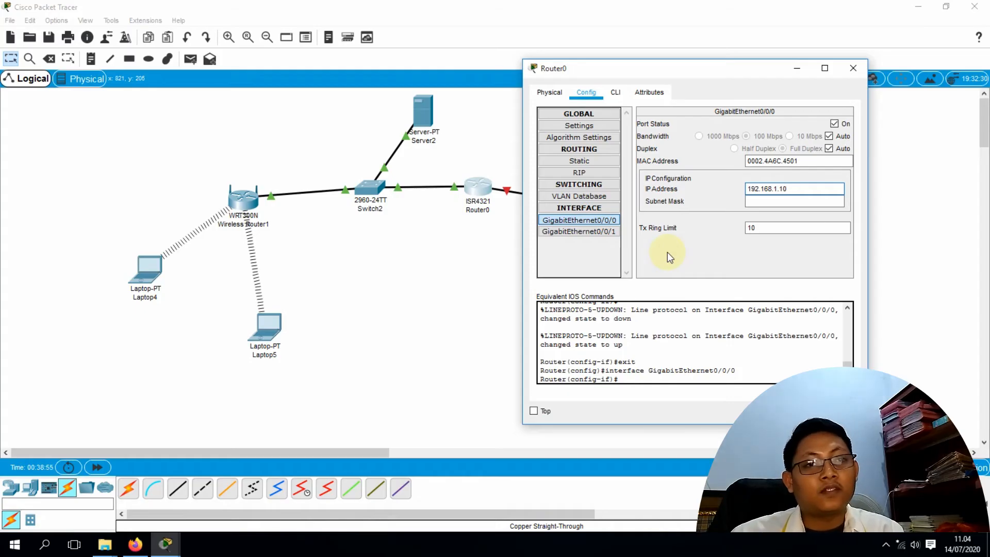
left_click(771, 202)
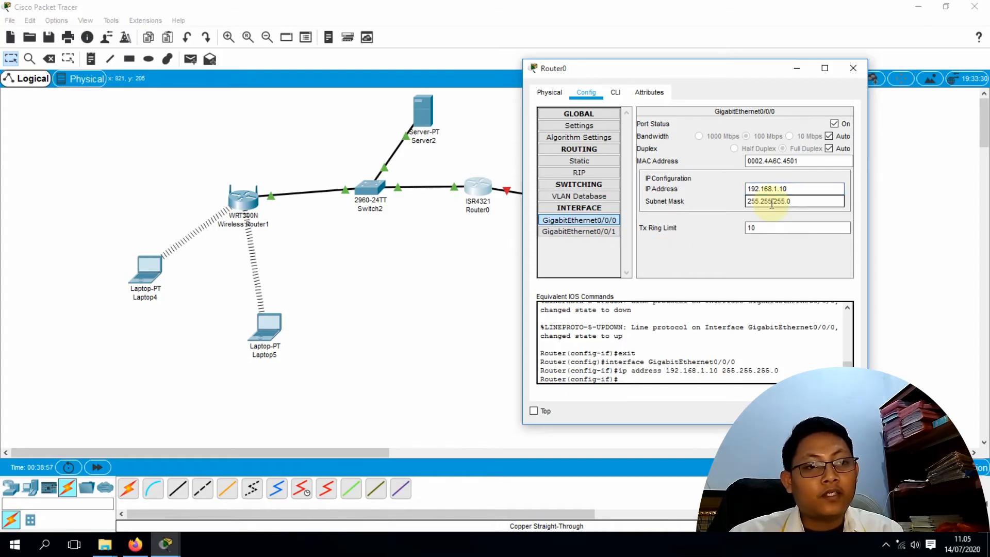
left_click_drag(720, 70, 707, 64)
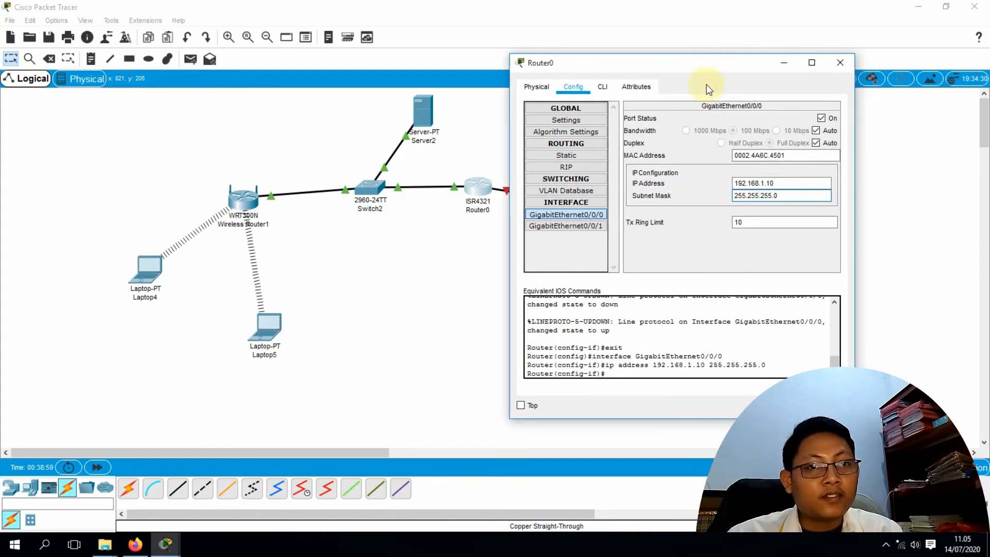
left_click(574, 225)
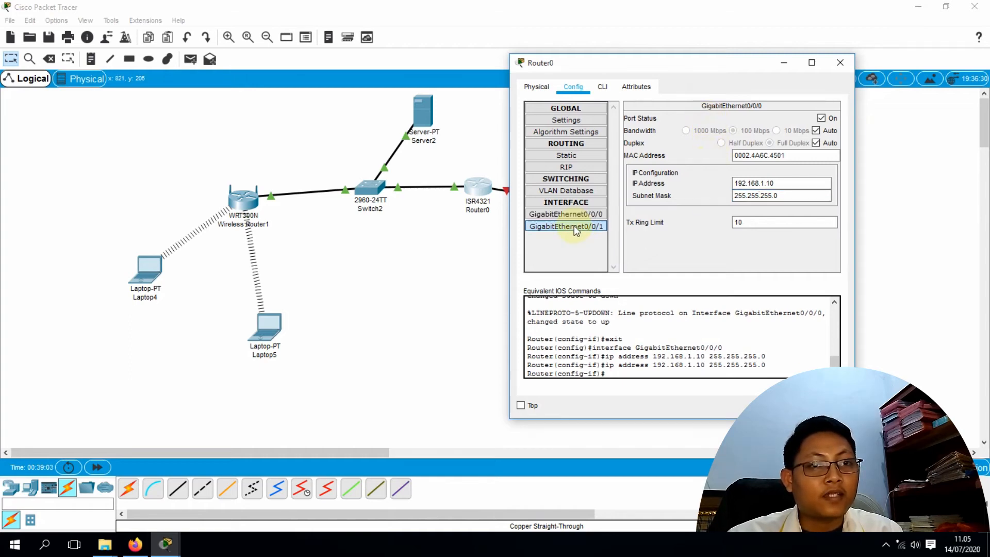
left_click_drag(668, 67, 227, 99)
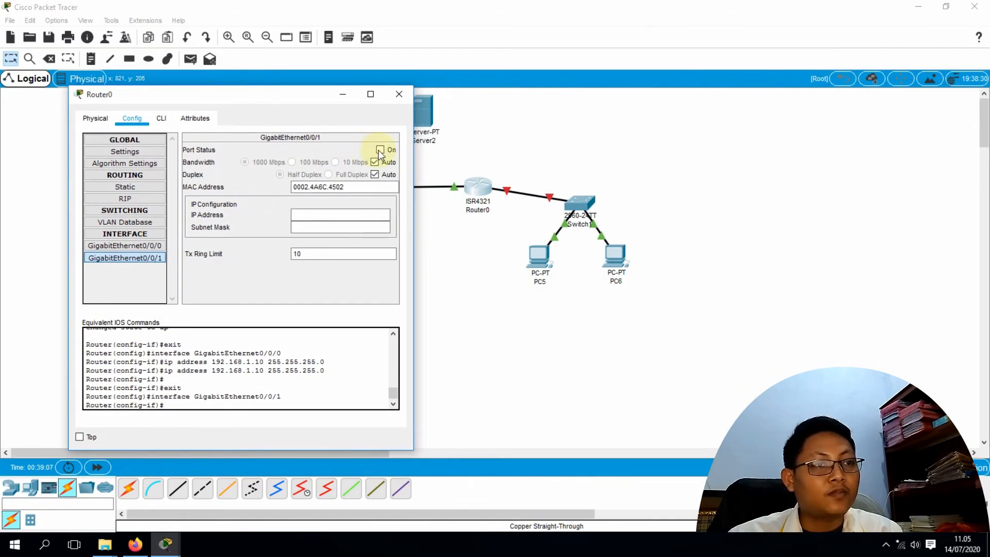
Turn on GigabitEthernet0/0/1 and address it 10.10.10.10 with mask 255.0.0.0
left_click(380, 150)
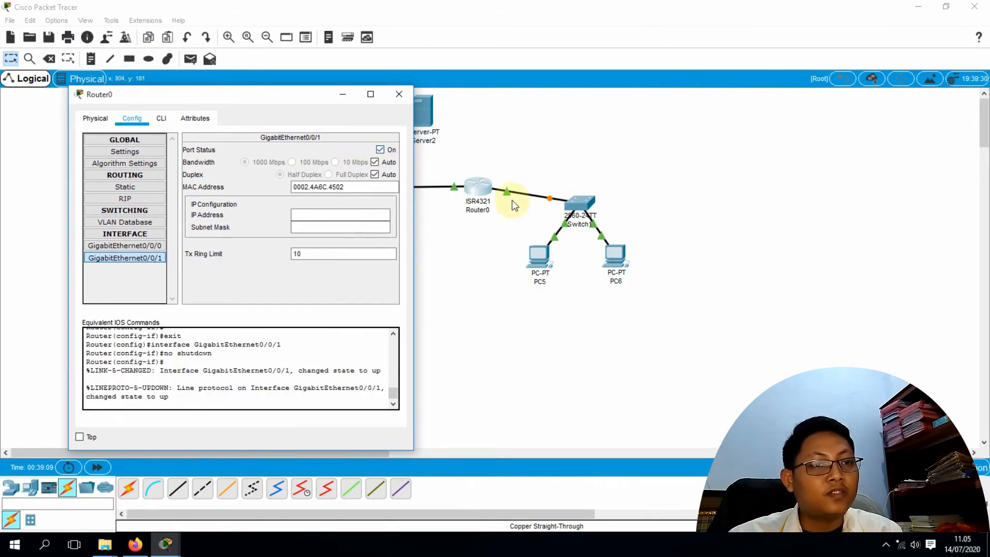
left_click(311, 215)
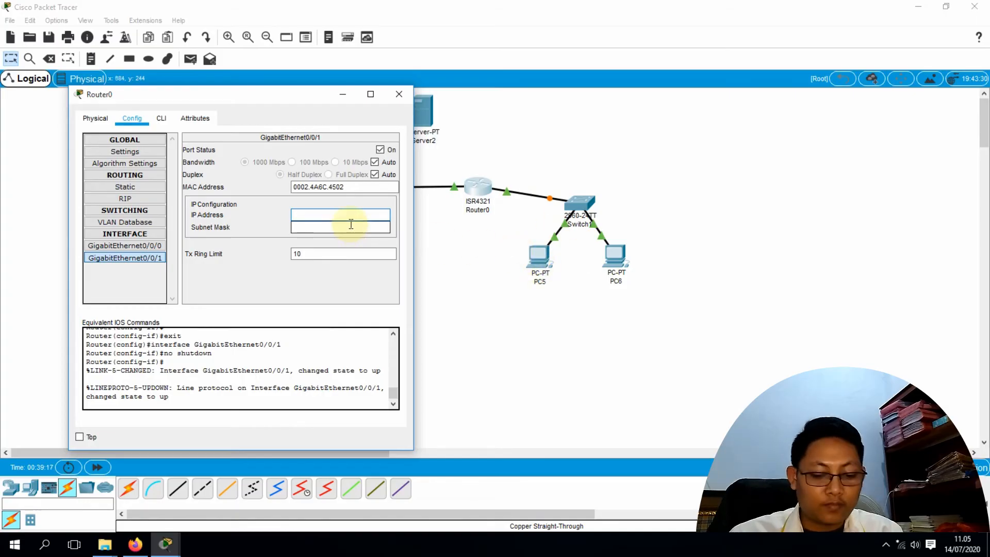
type("10.")
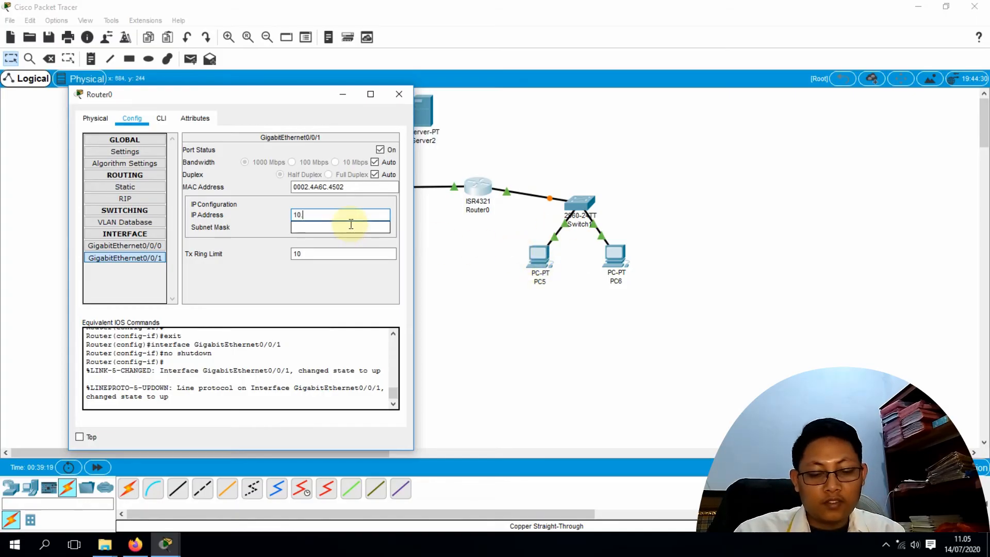
type("10.10")
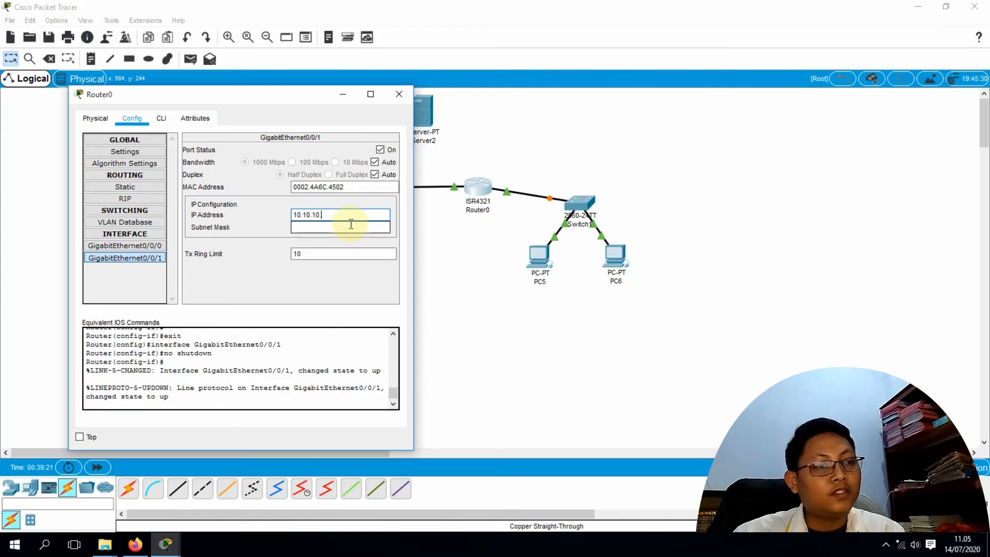
type(".")
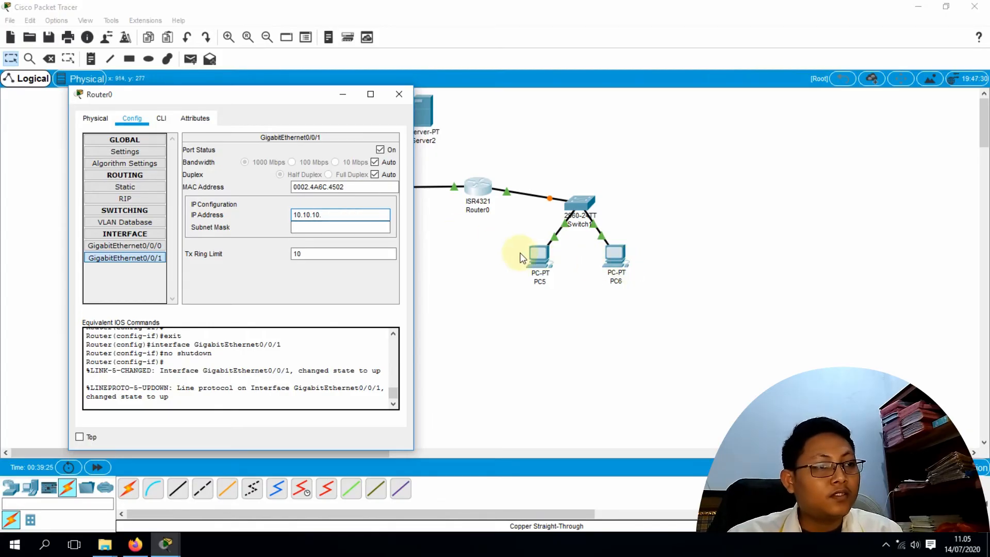
type("10")
key("Tab")
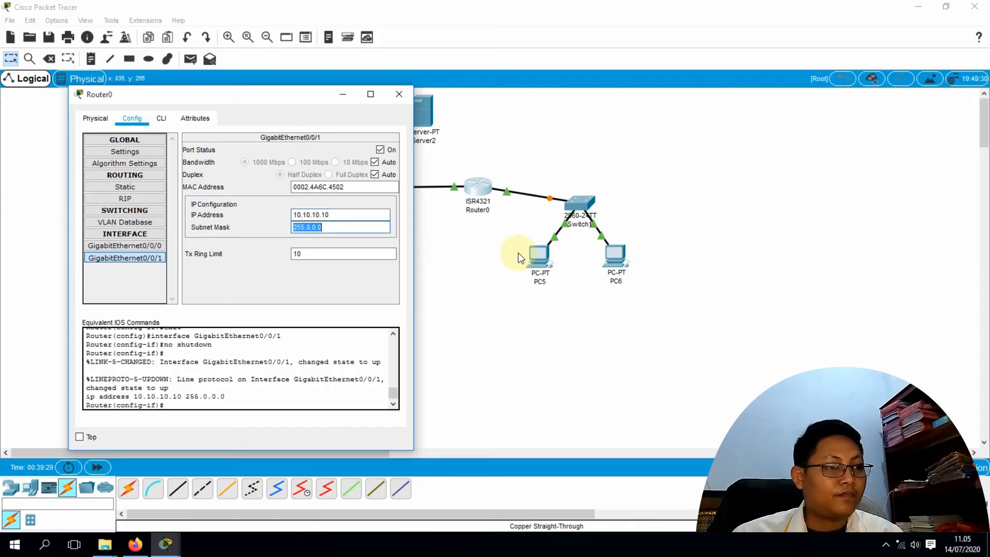
left_click_drag(262, 97, 679, 90)
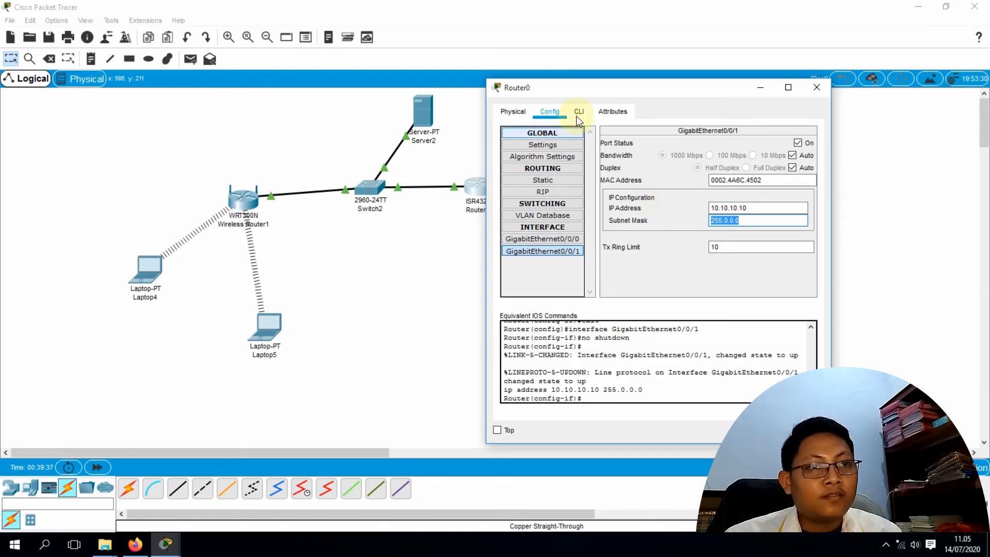
left_click_drag(600, 94, 683, 76)
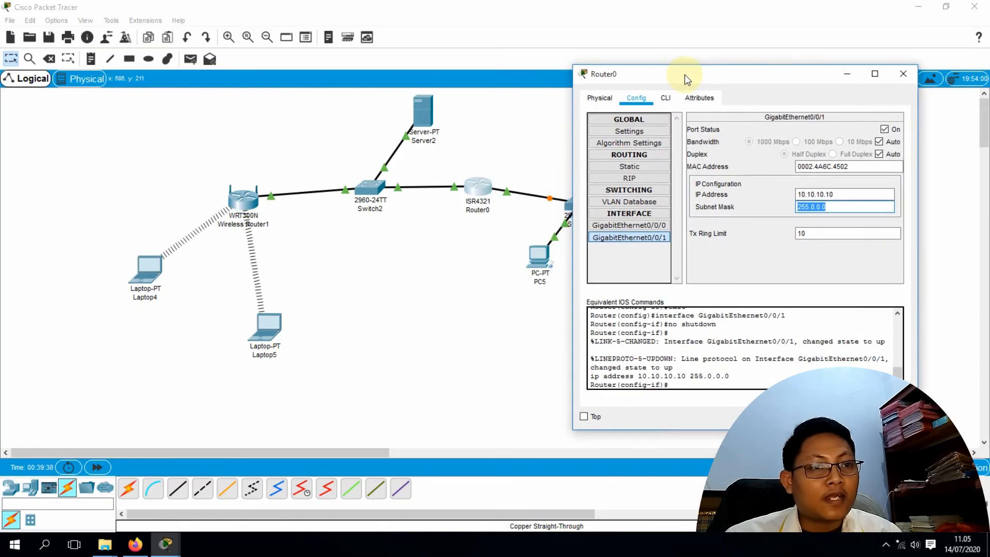
Open the RIP page under Routing in Router0's Config tab
left_click(625, 175)
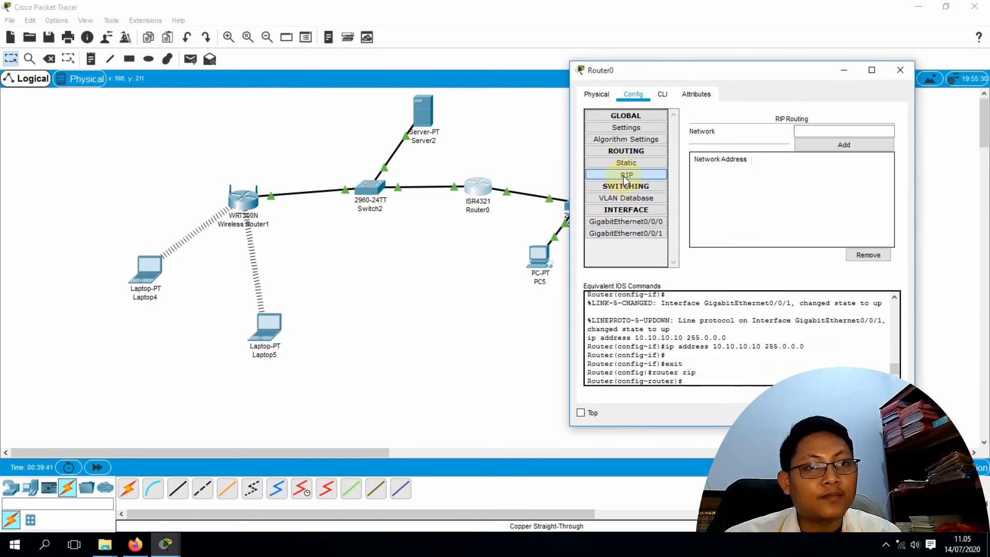
mouse_move(754, 72)
left_mouse_down()
mouse_move(778, 67)
mouse_move(759, 80)
left_mouse_up()
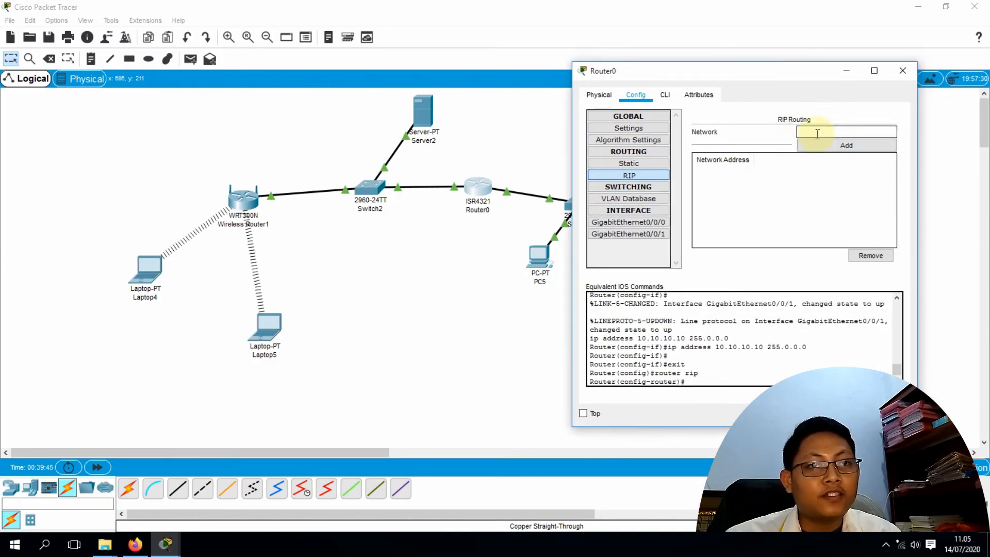
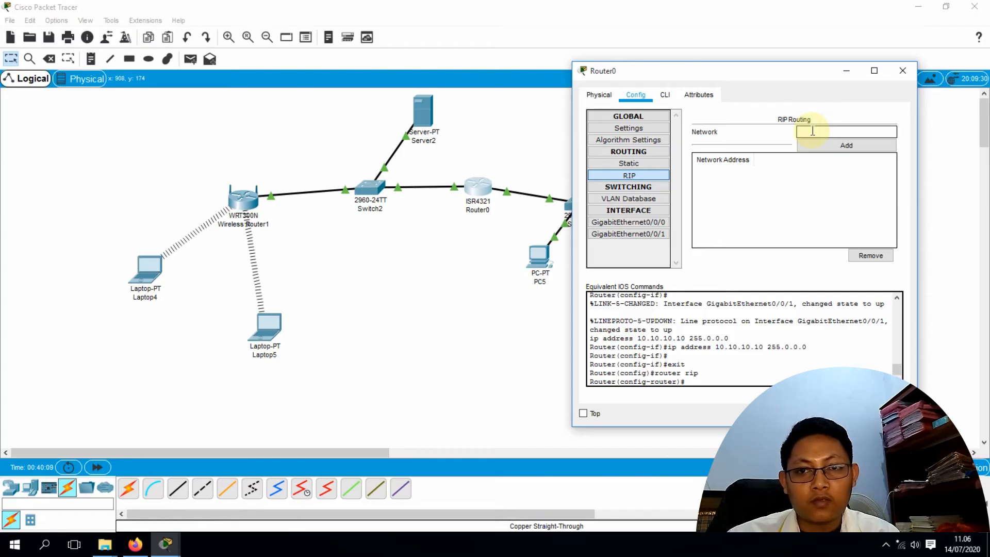
Add networks 10.10.10.0 and 192.168.1.0 to Router0's RIP network list
type("10.10")
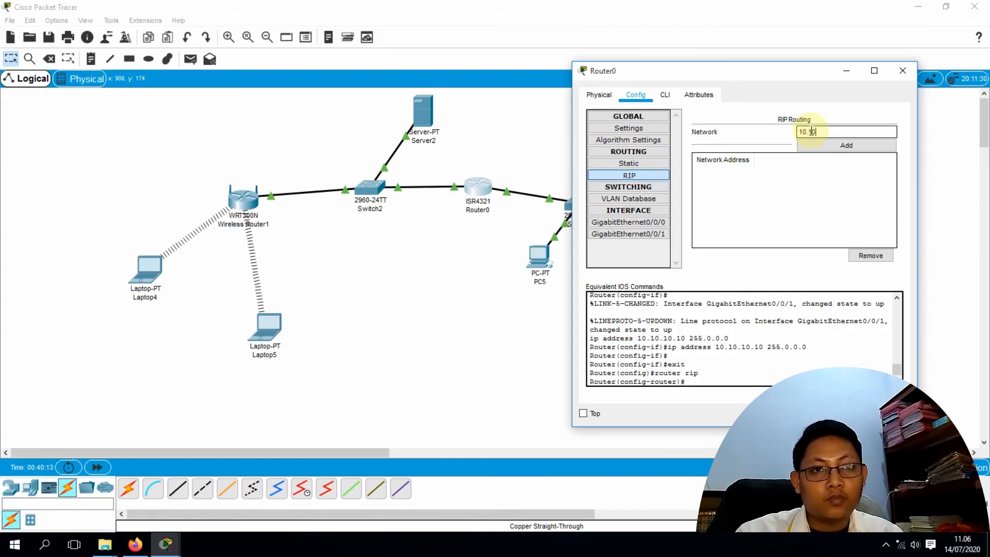
type(".10.0")
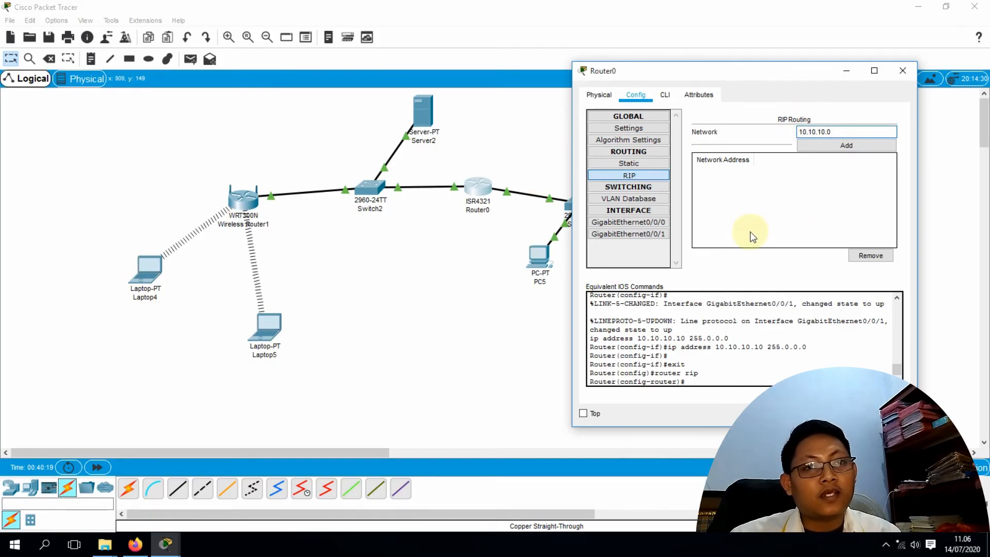
left_click(855, 147)
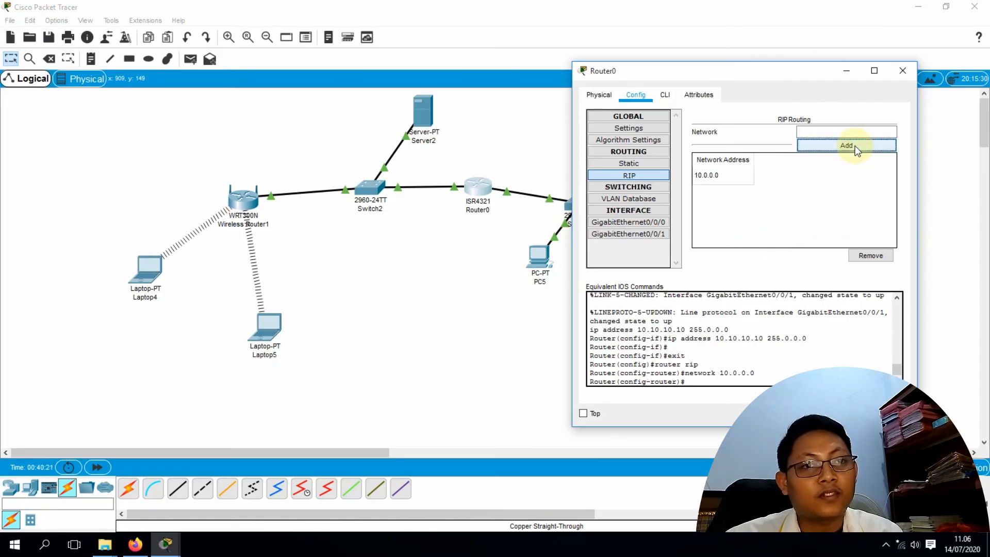
left_click(822, 130)
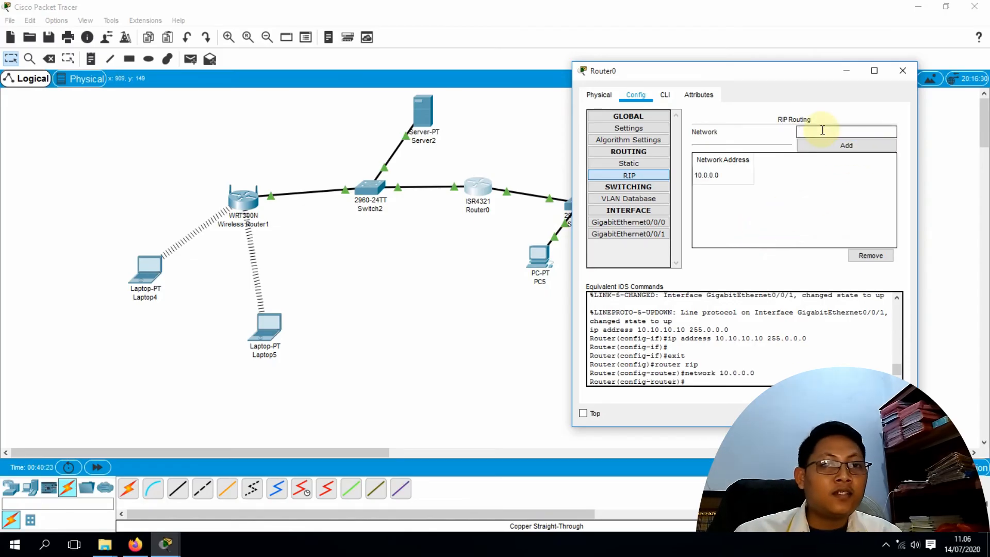
type("19")
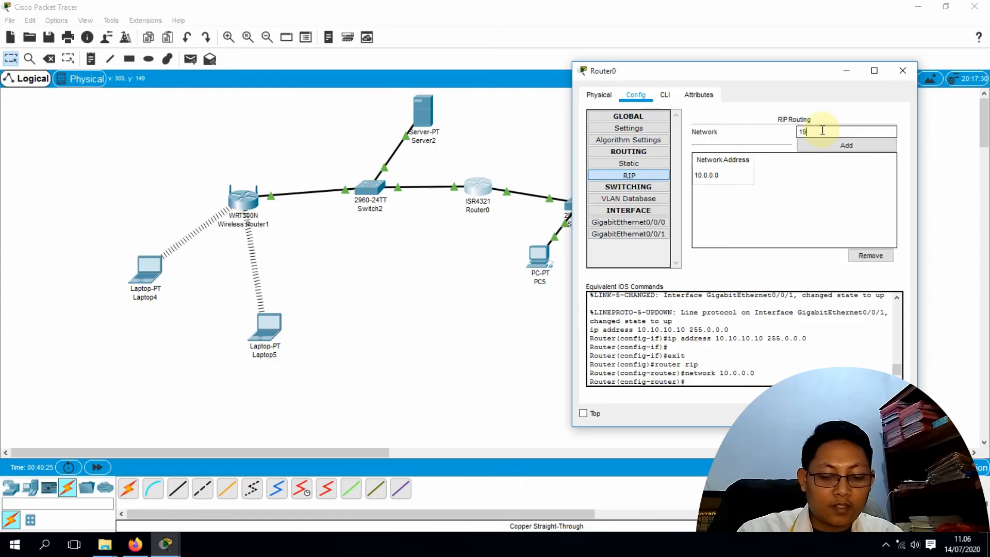
type("2.168")
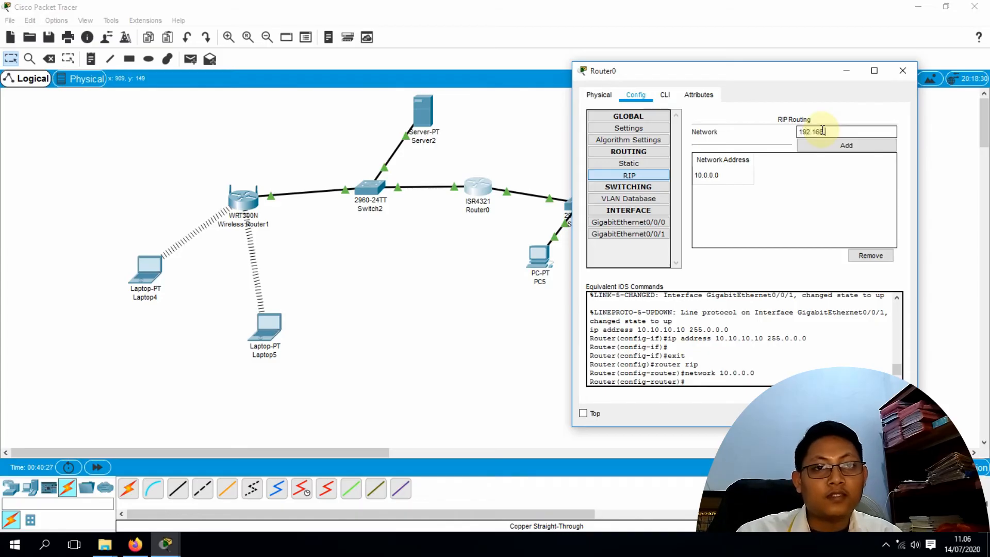
type(".1.0")
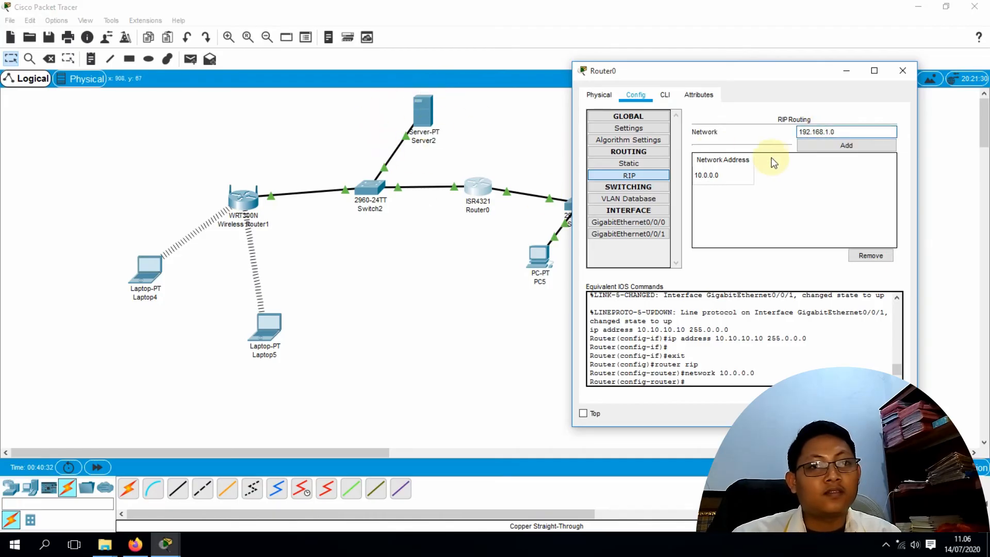
left_click(844, 144)
left_click_drag(763, 74, 522, 77)
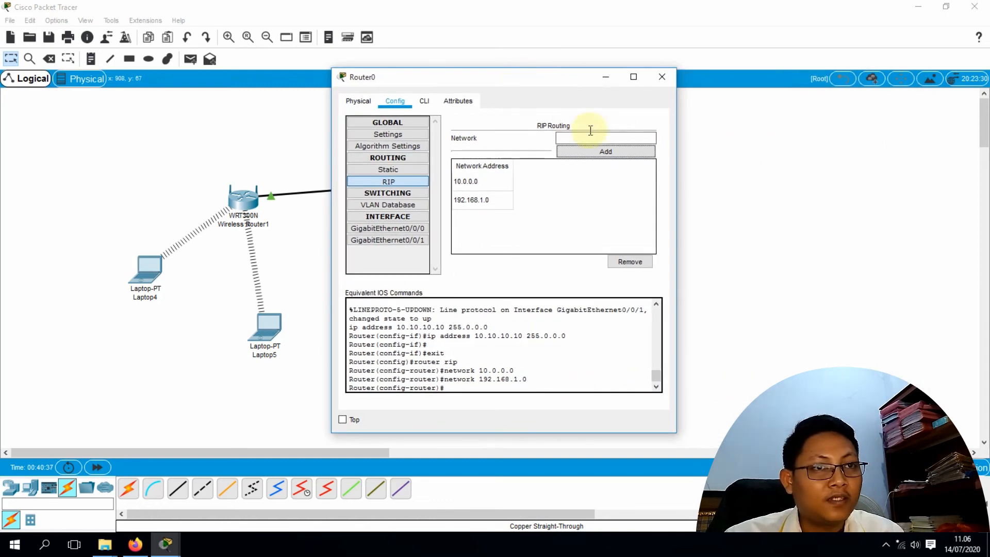
Close Router0 and bring up PC5's IP Configuration settings
left_click(660, 80)
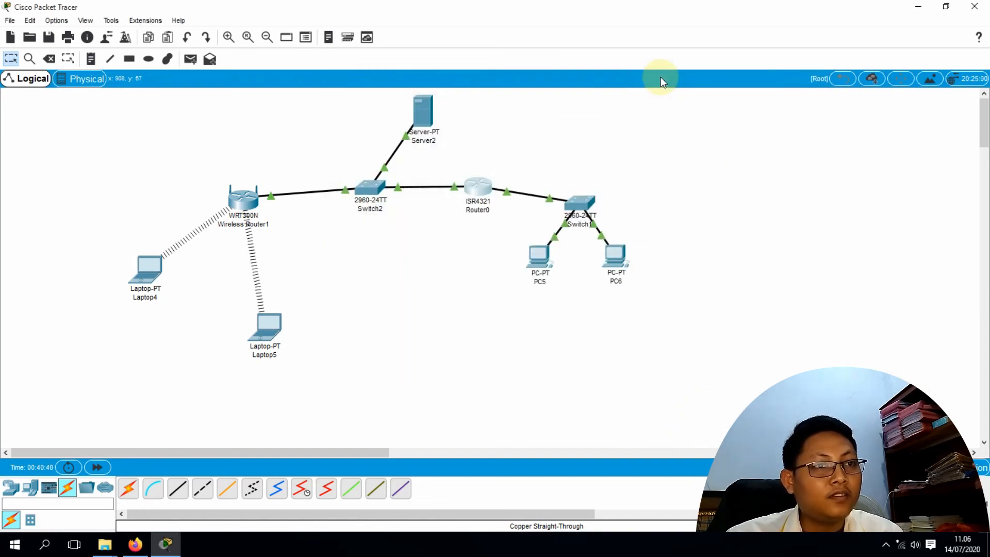
left_click(536, 262)
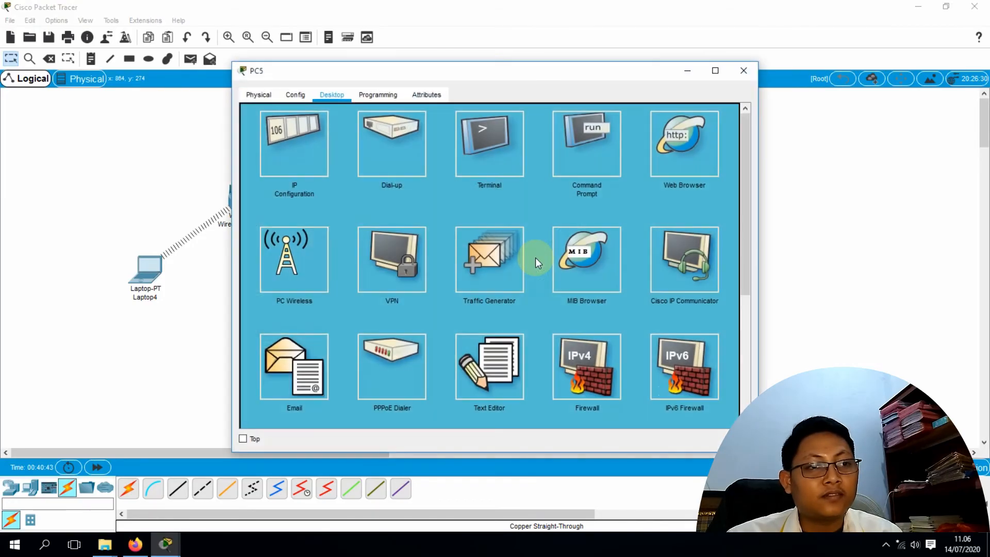
left_click(273, 144)
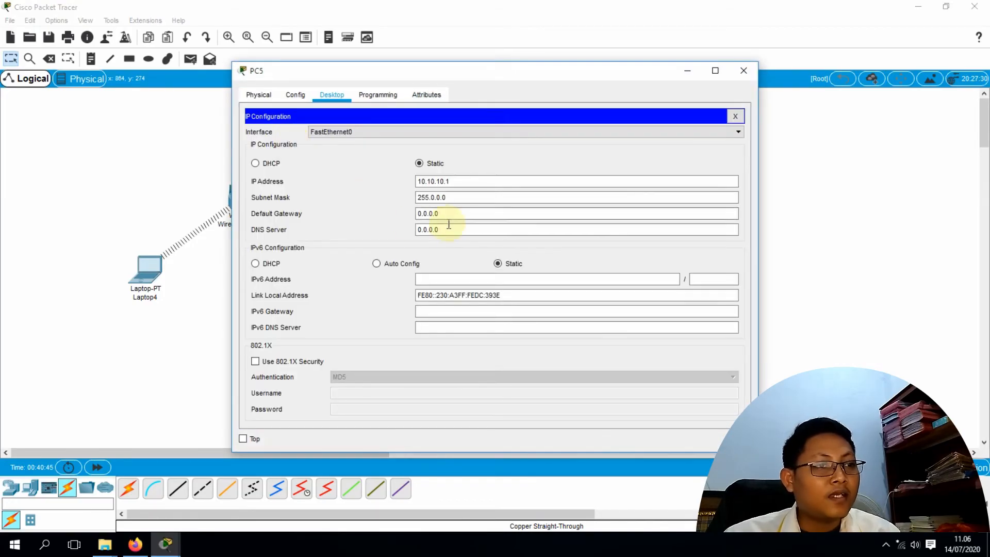
left_click(469, 213)
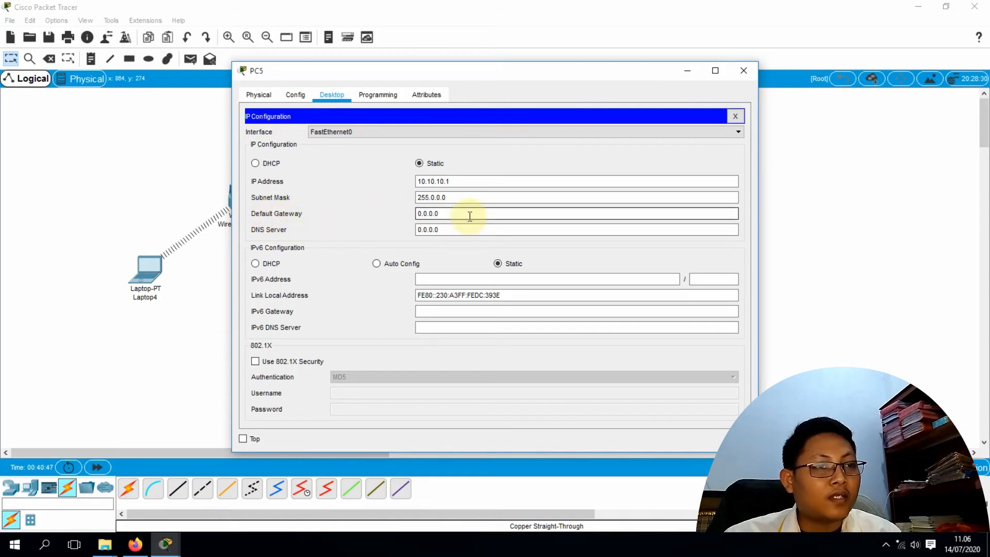
left_click_drag(485, 71, 575, 165)
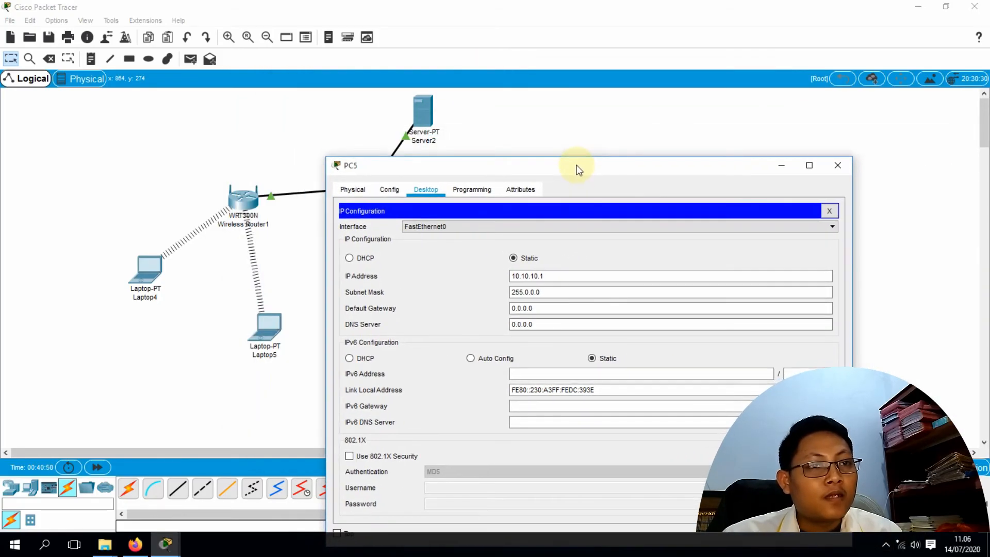
left_click_drag(576, 165, 569, 161)
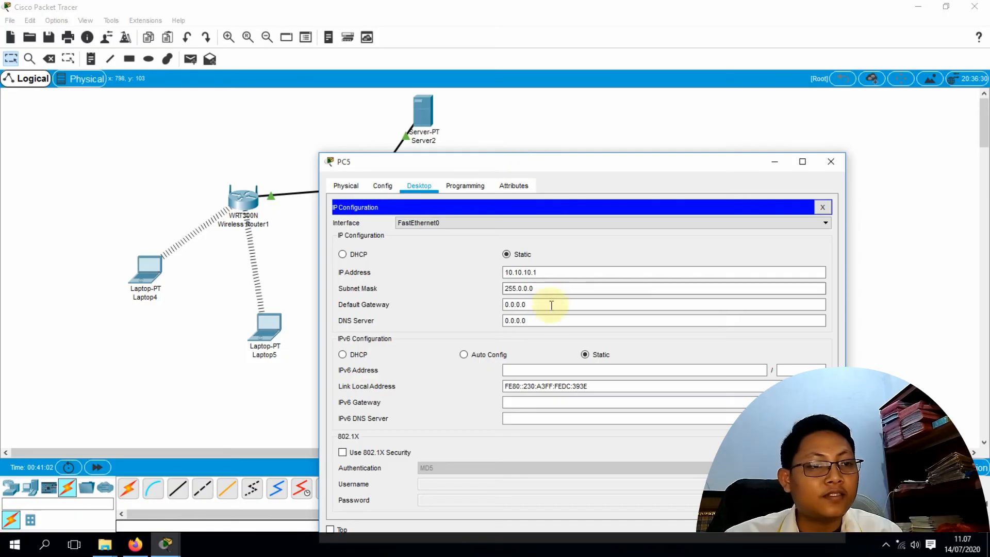
Enter 192.168.1.1 as PC5's default gateway and DNS server, then close the window
left_click_drag(552, 304, 468, 304)
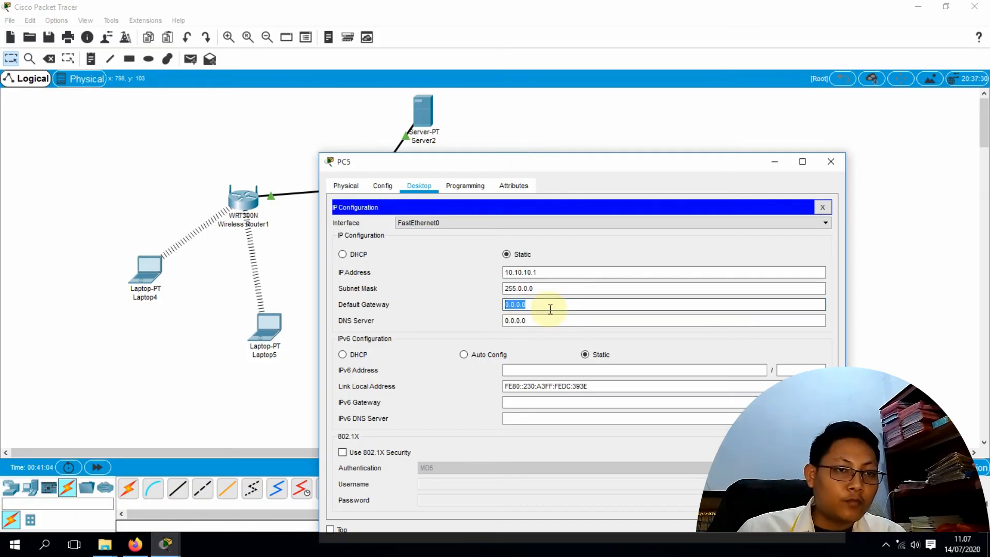
type("192.")
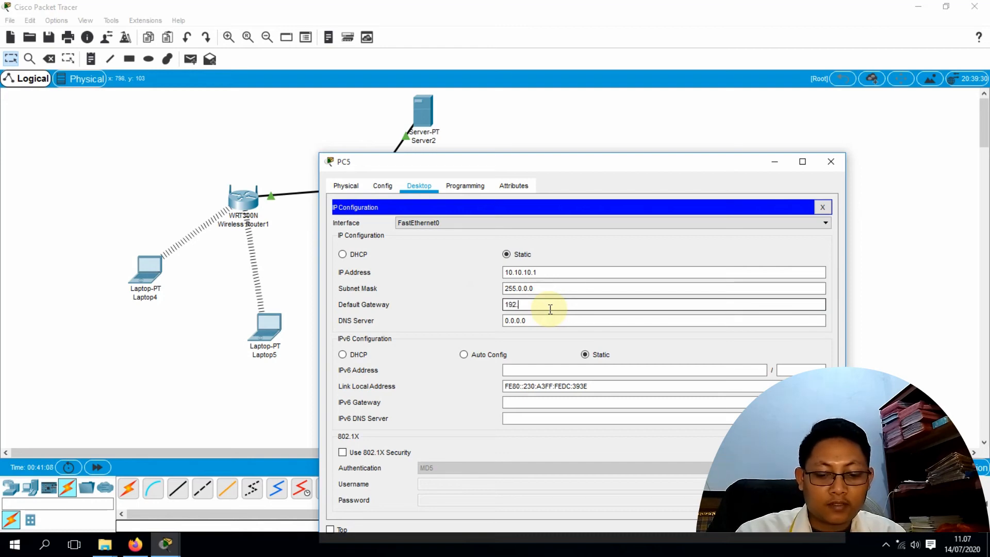
type("168.1.1")
key("Tab")
type("192")
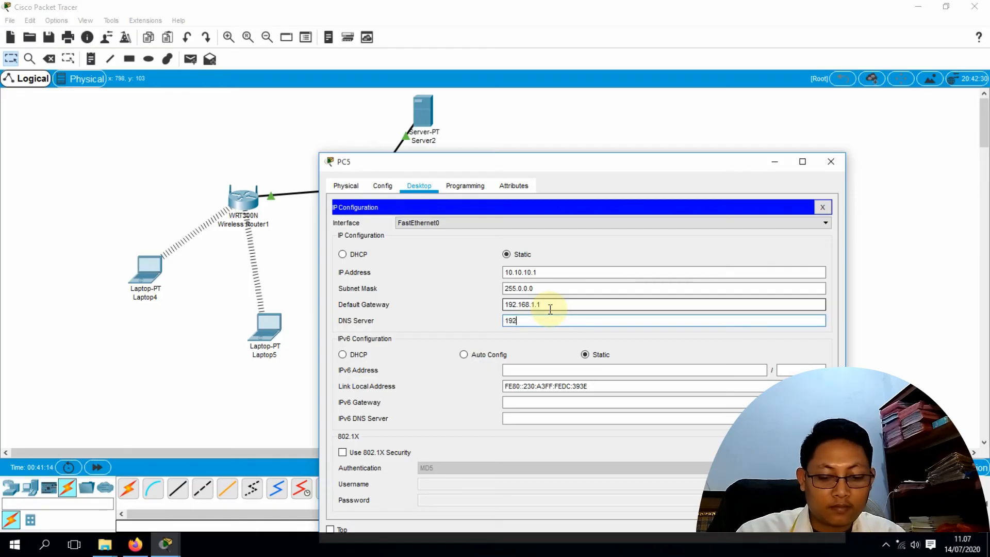
type(".168.1.1")
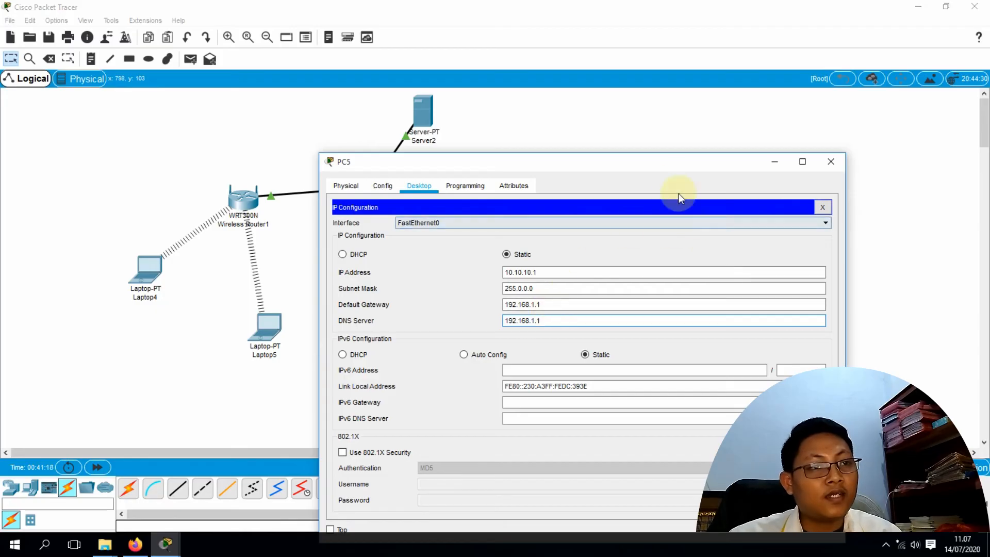
left_click(840, 163)
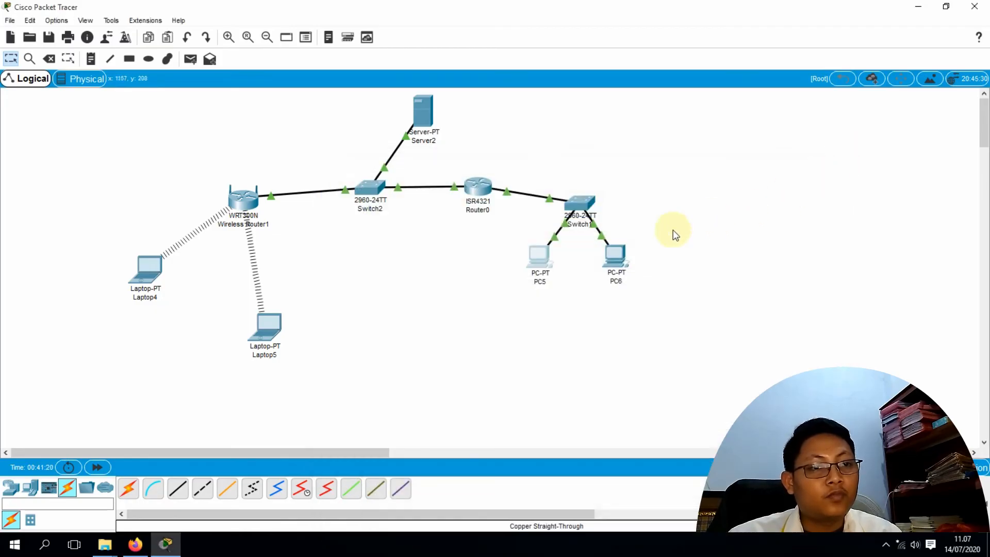
Enter 192.168.1.1 as PC6's default gateway and DNS server in IP Configuration, then close PC6
left_click(618, 255)
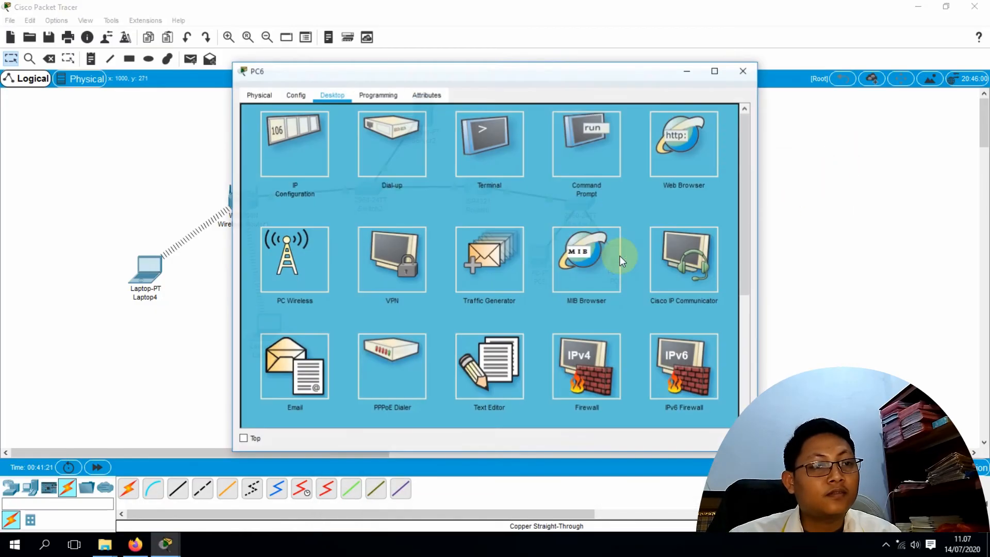
left_click(283, 139)
left_click(436, 228)
left_click_drag(462, 214, 385, 216)
type("192.168.1")
type("1")
key("Tab")
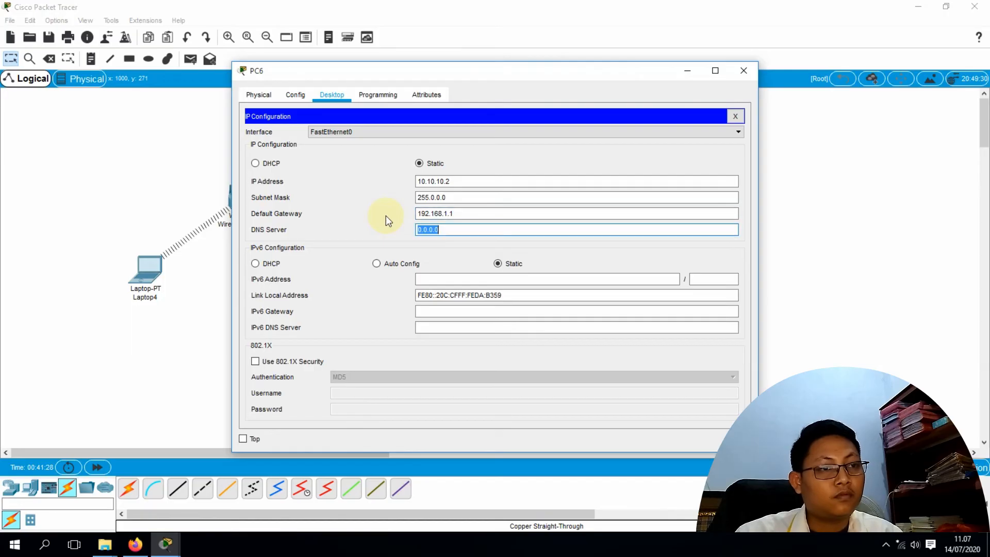
type("192.1")
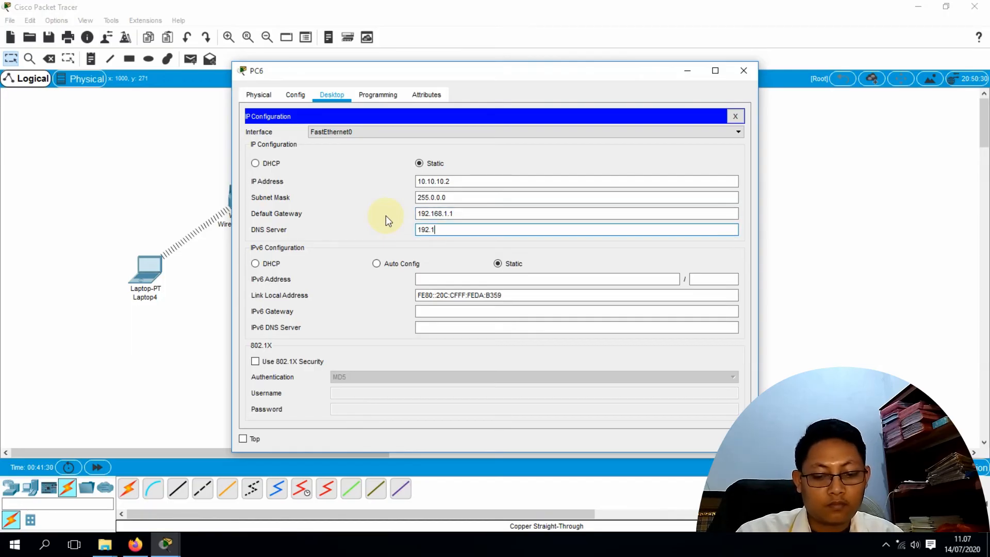
type("68.1.1")
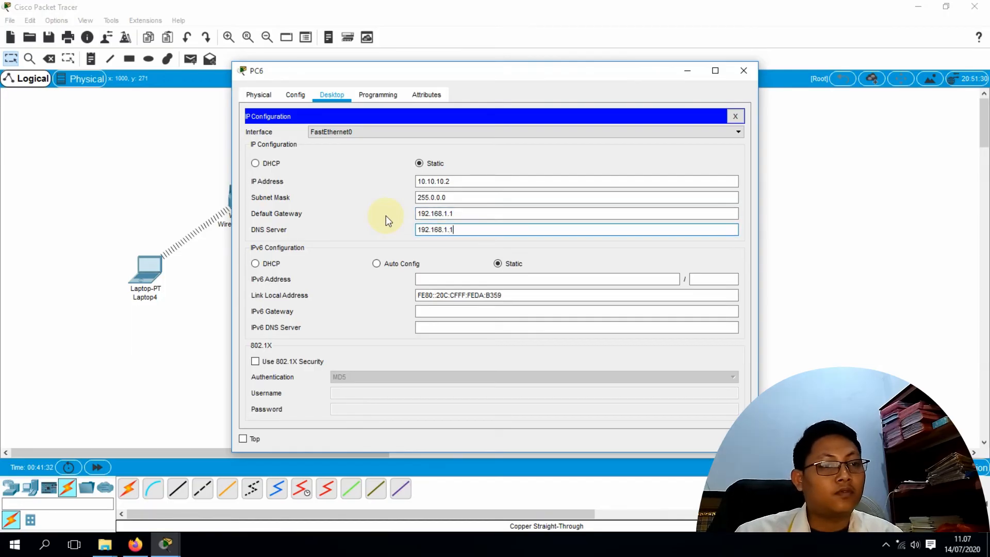
left_click(741, 73)
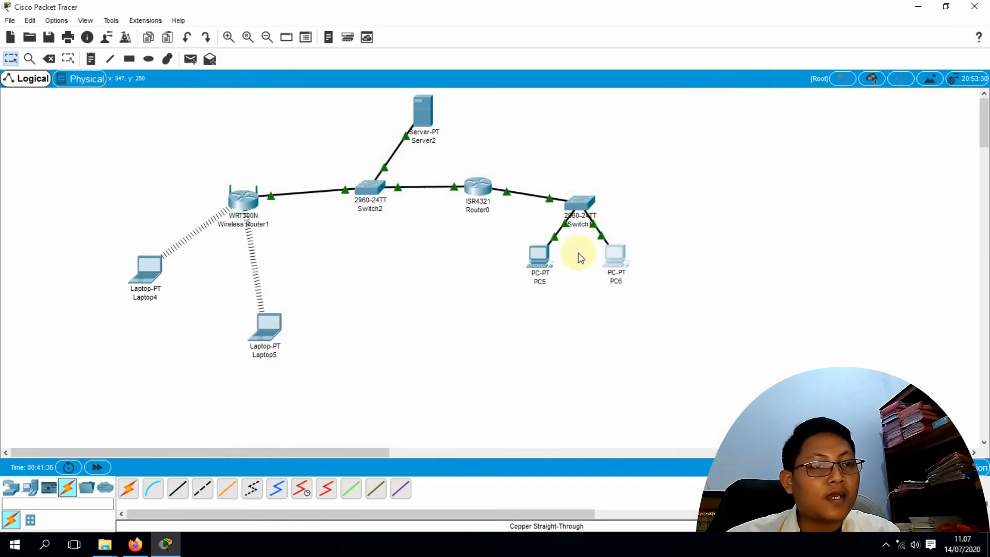
Run ping 192.168.1.1 from PC5's Command Prompt and watch the requests time out
left_click(541, 261)
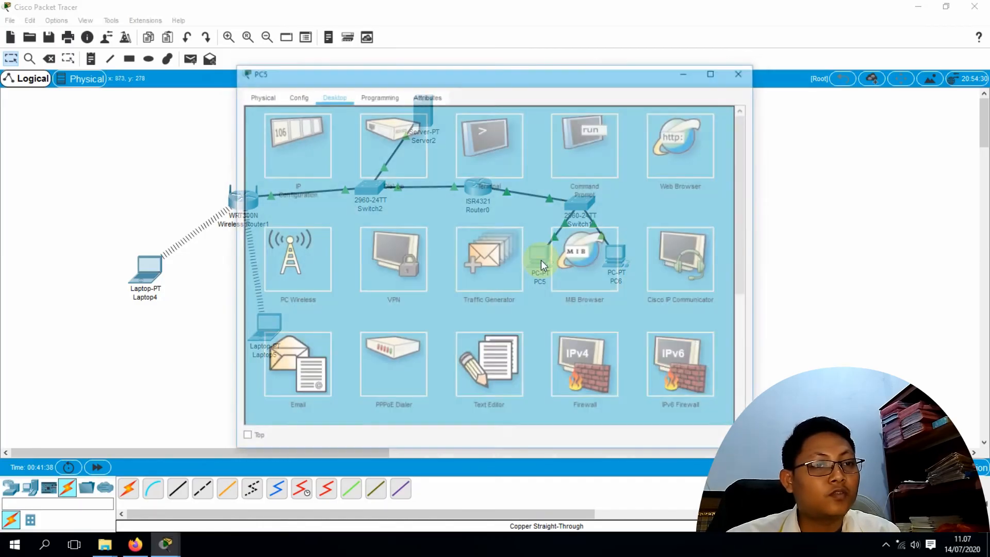
left_click(592, 149)
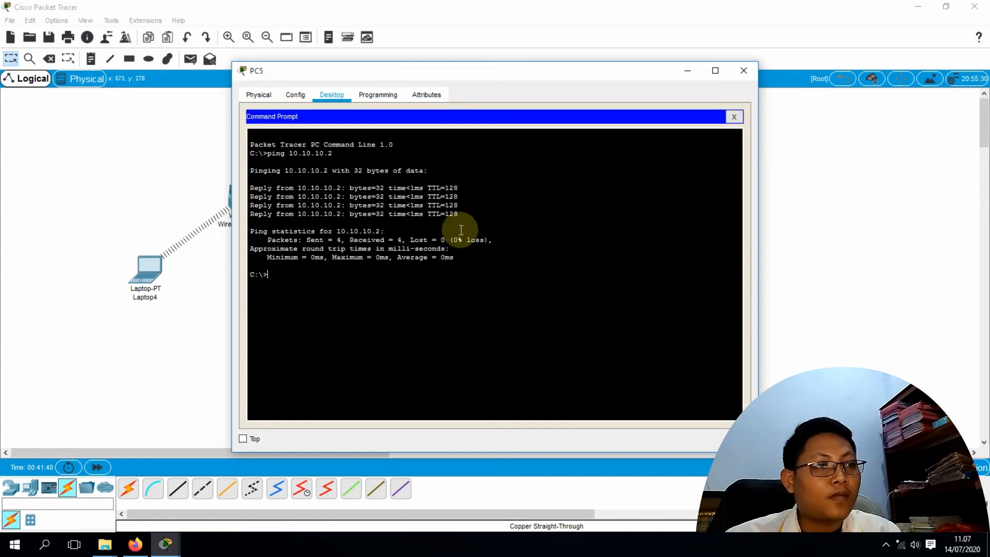
type("pin")
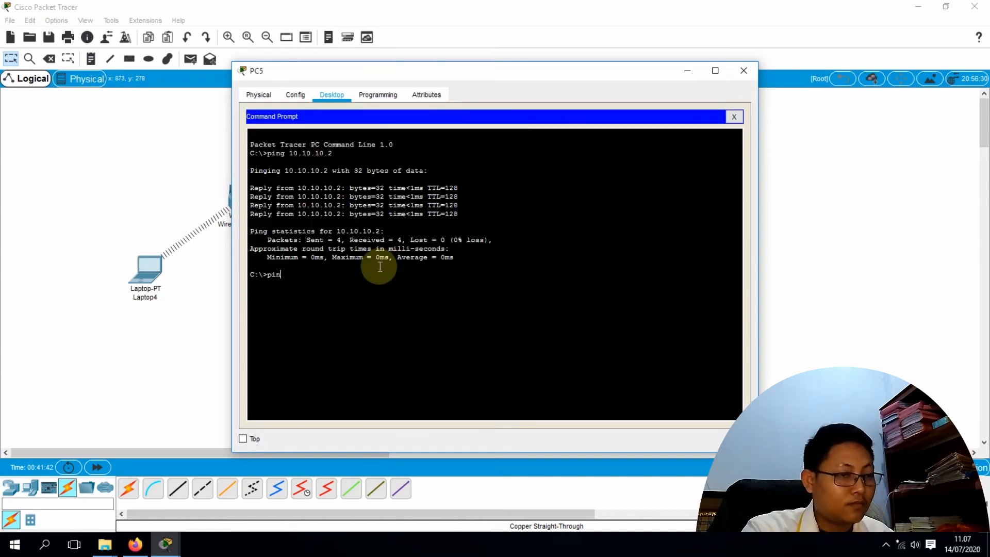
type("g 192")
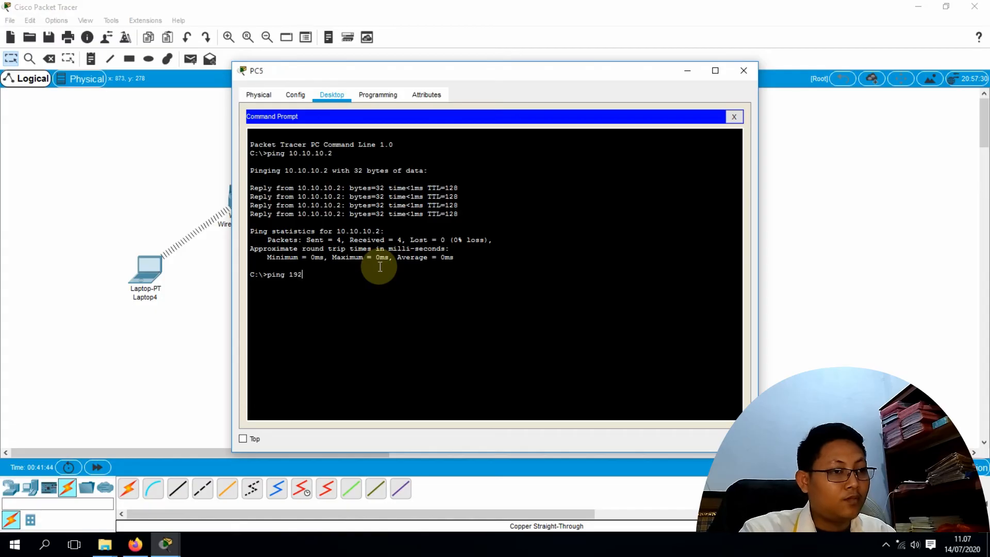
type(".168")
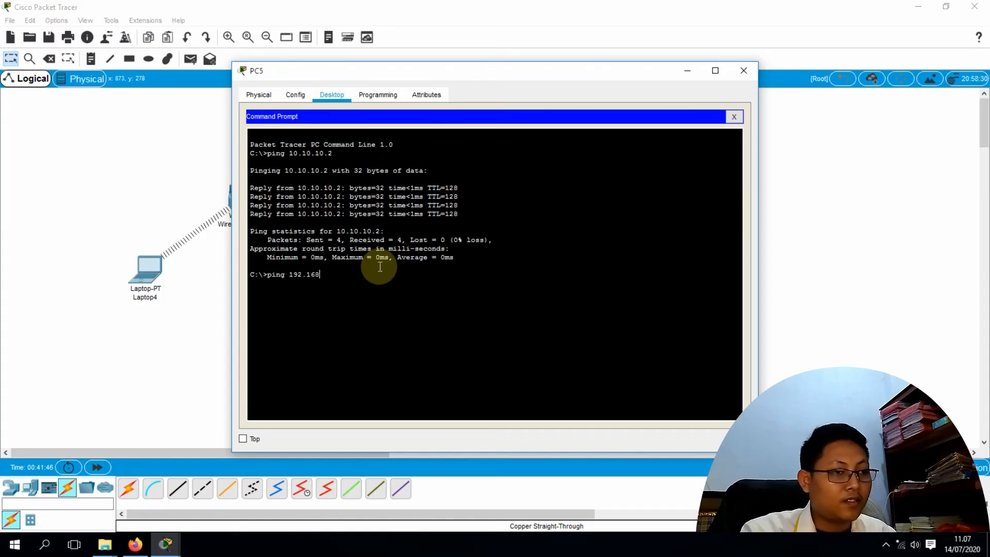
type(".1.1")
key("Return")
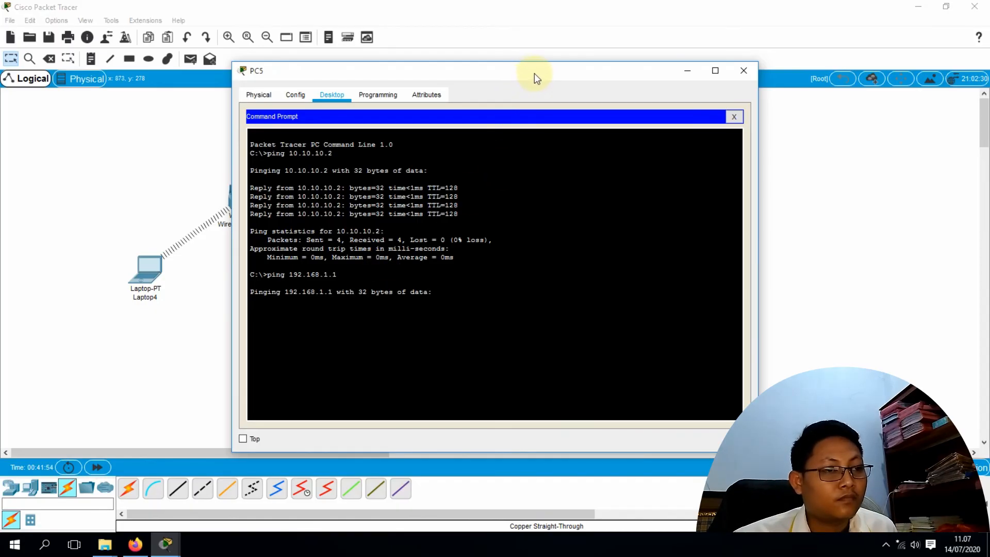
left_click_drag(526, 71, 730, 58)
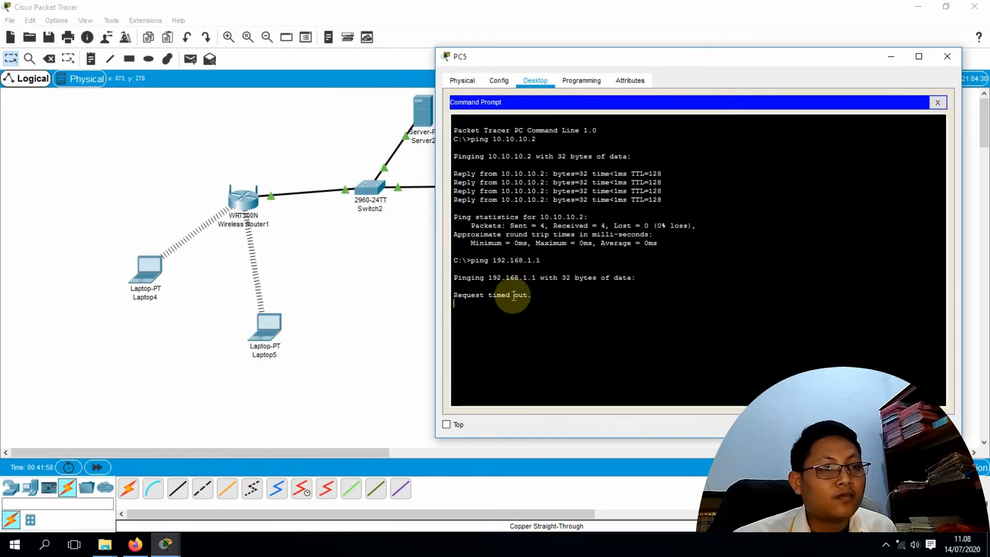
left_click_drag(698, 62, 408, 100)
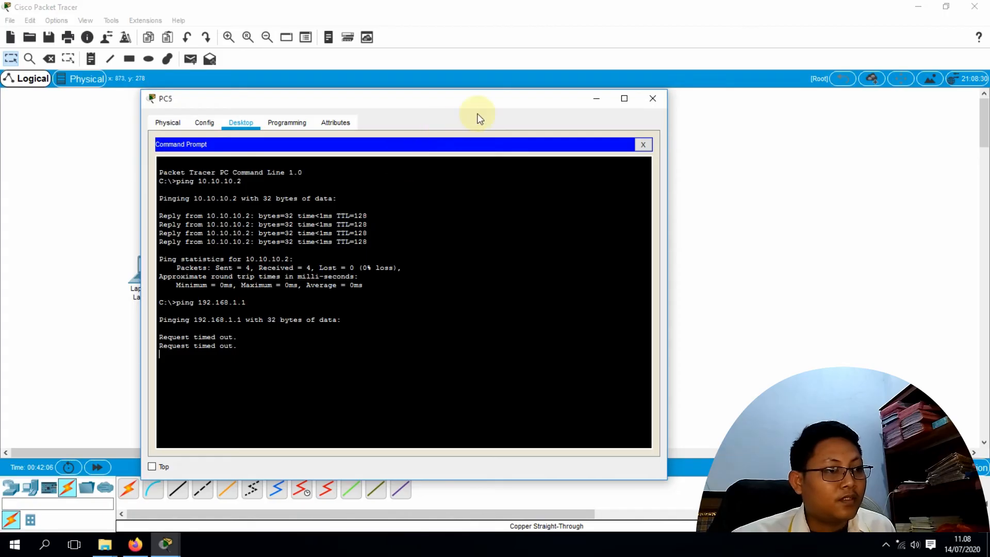
left_click_drag(467, 99, 662, 102)
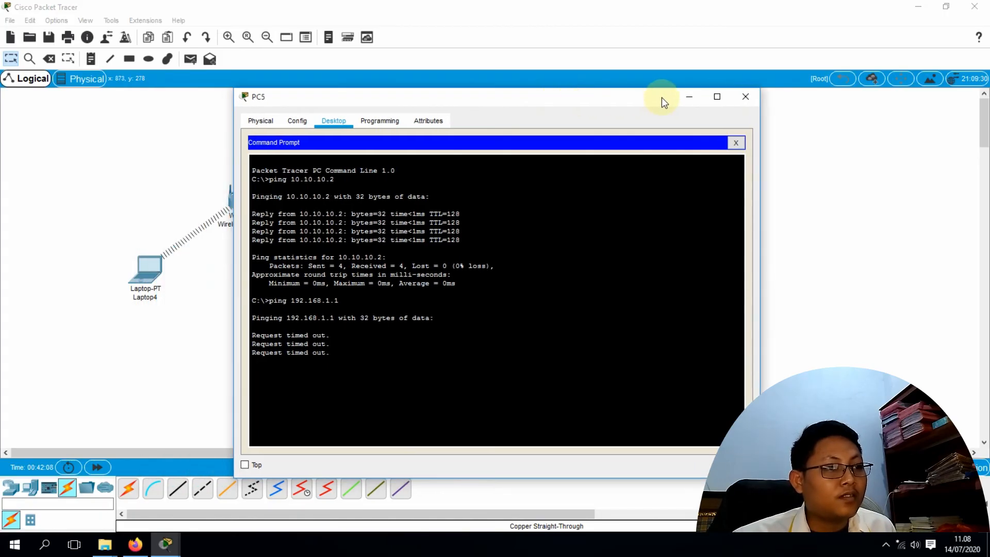
Close PC5, open PC6 and review its Config and Physical tabs, then close MIB Browser
left_click(745, 98)
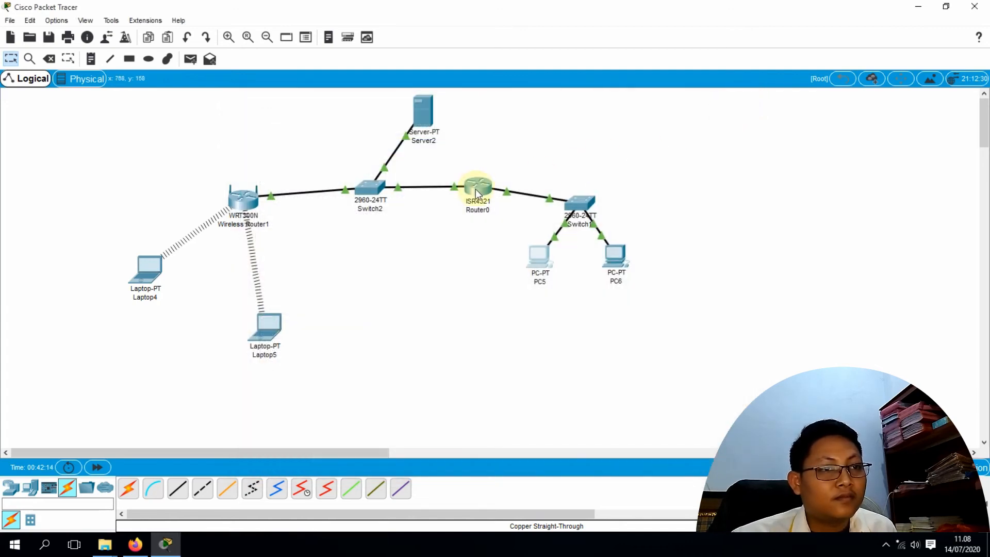
left_click(618, 260)
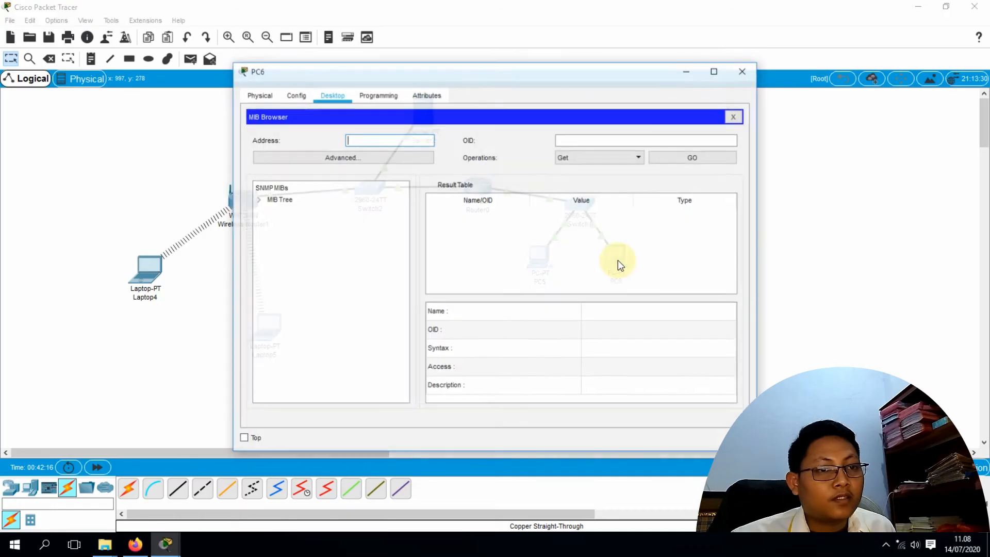
left_click(297, 97)
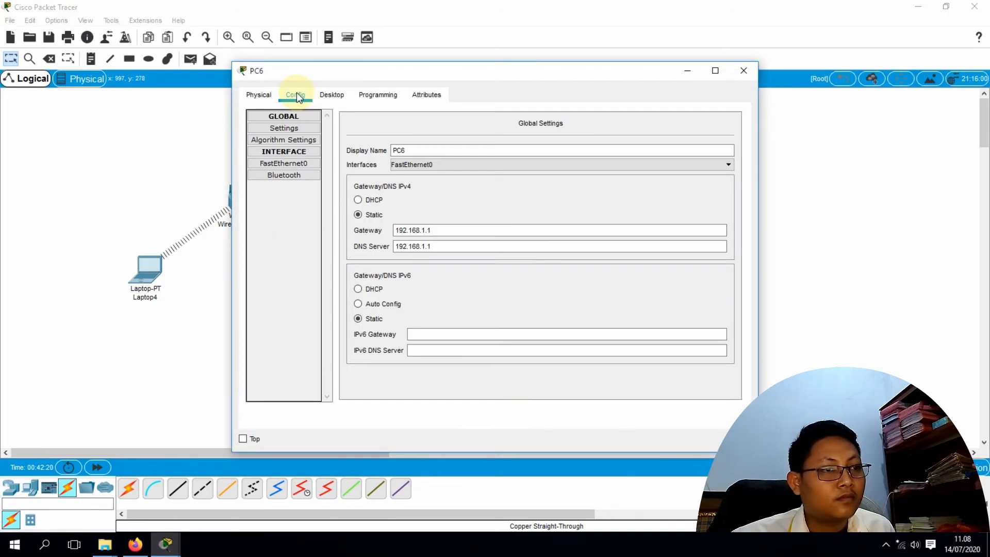
left_click(325, 98)
left_click(267, 95)
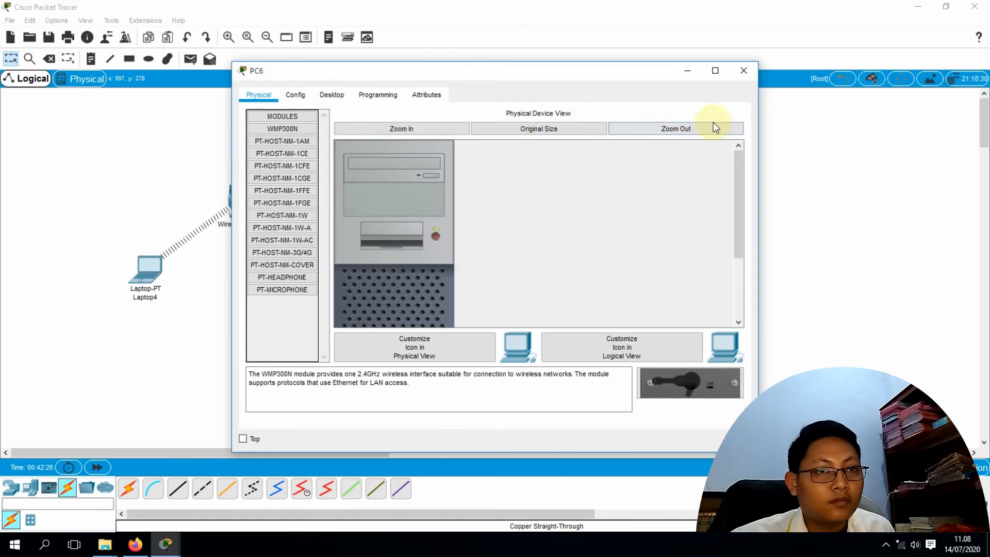
left_click(330, 96)
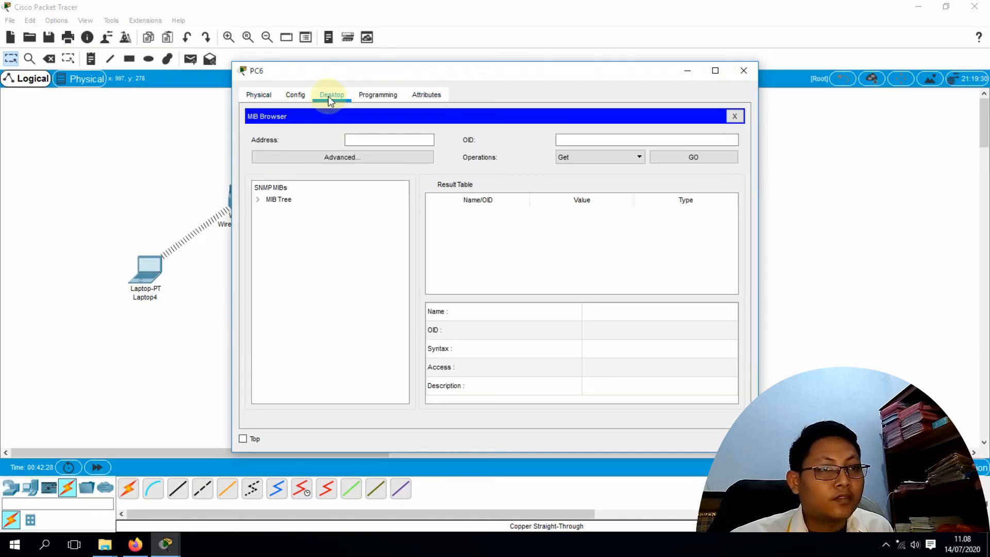
left_click(735, 117)
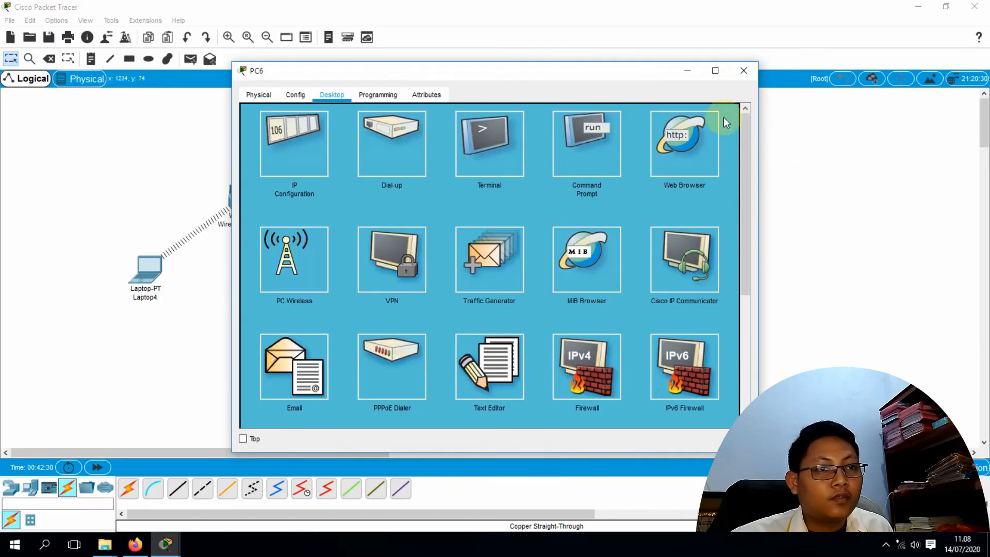
Request belajar.com in PC6's web browser
left_click(699, 150)
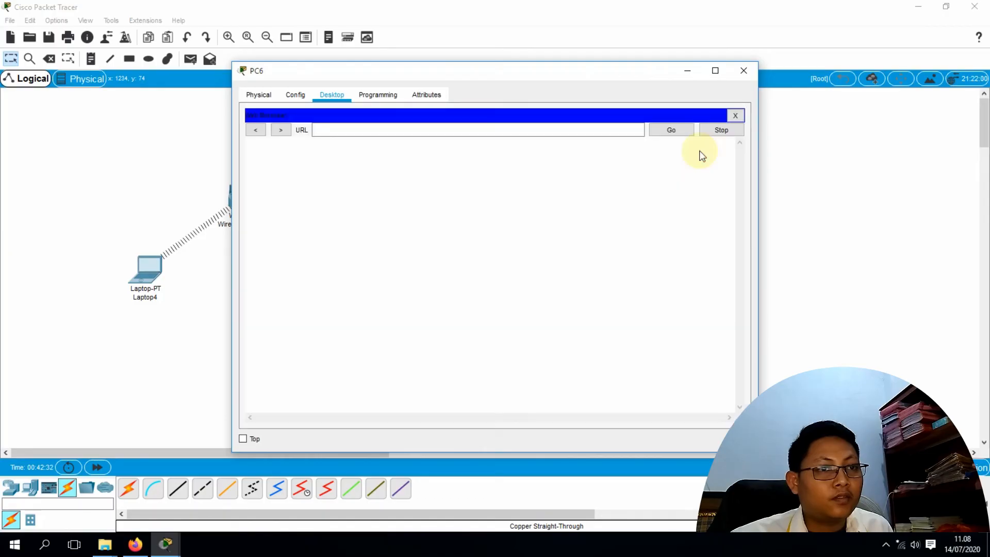
left_click(441, 133)
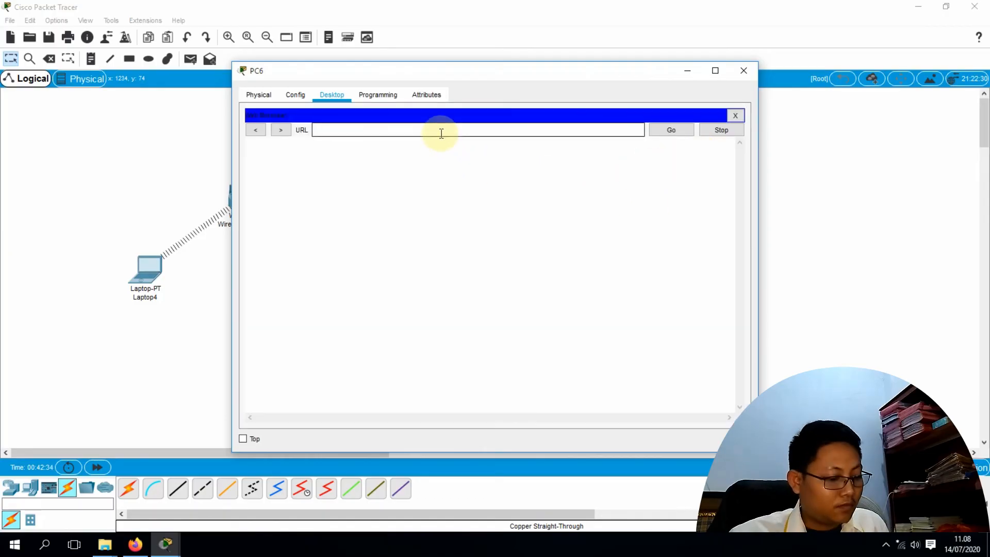
type("belajar.com")
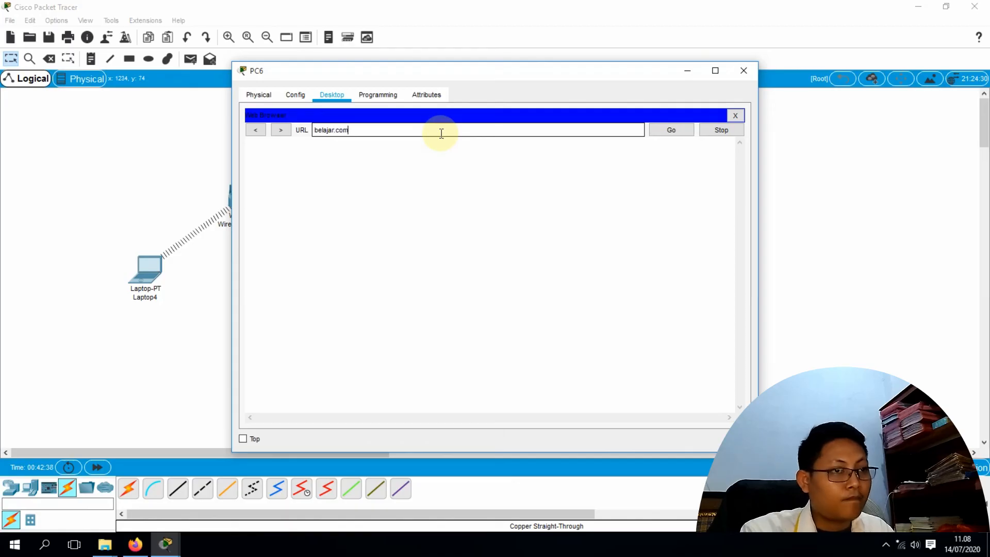
key("Return")
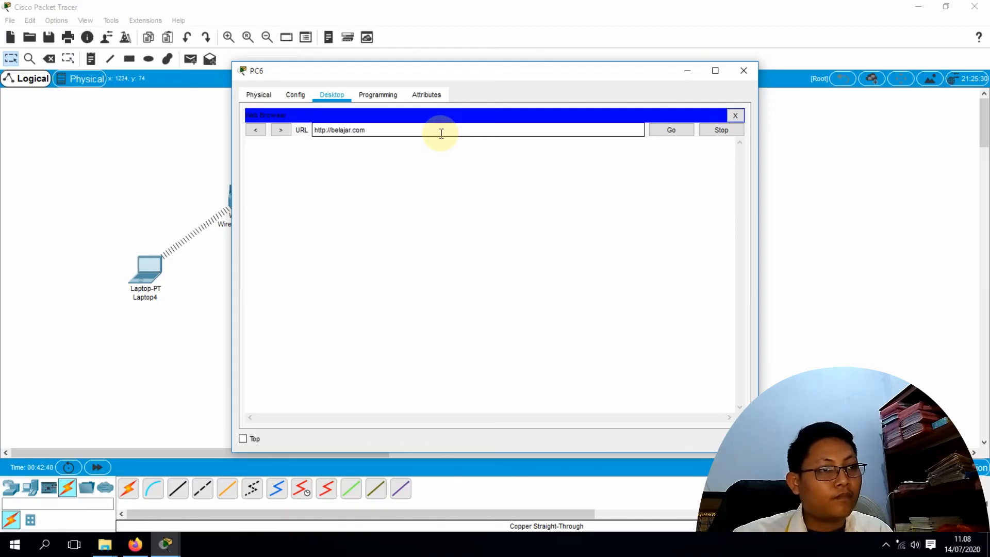
left_click(664, 131)
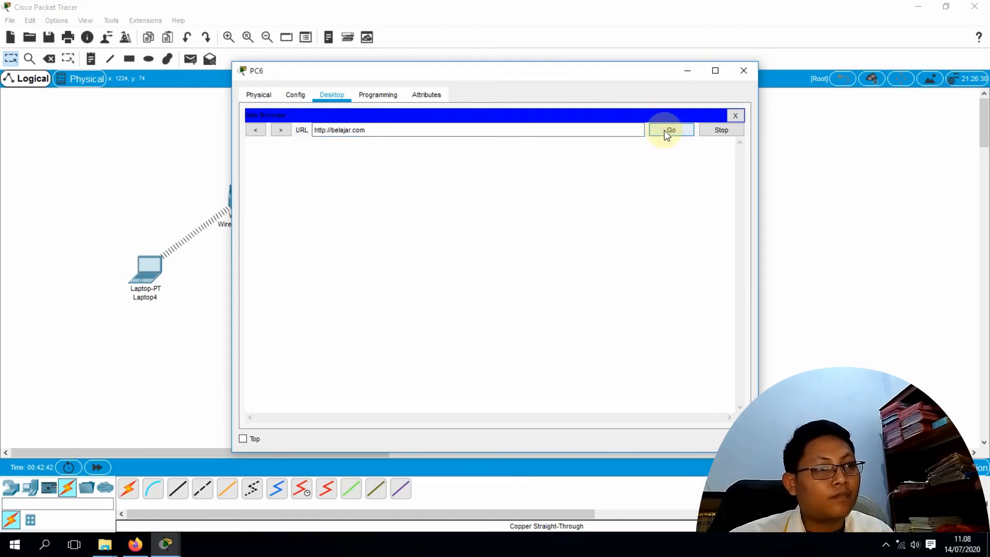
left_click_drag(556, 73, 754, 71)
left_click_drag(695, 72, 522, 86)
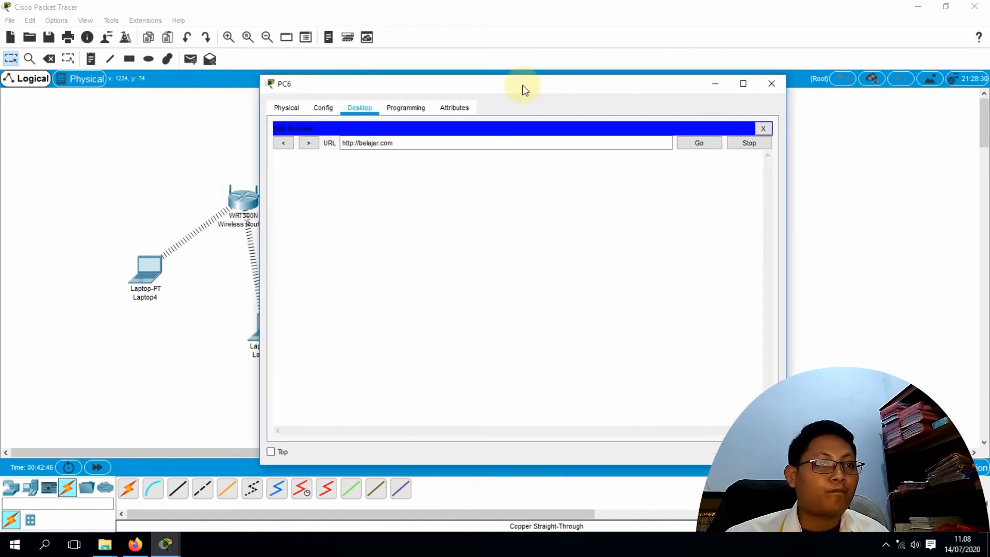
Request 192.168.1.1 in PC6's browser instead, then close PC6's window
left_click_drag(596, 142, 326, 148)
type("192.168.1")
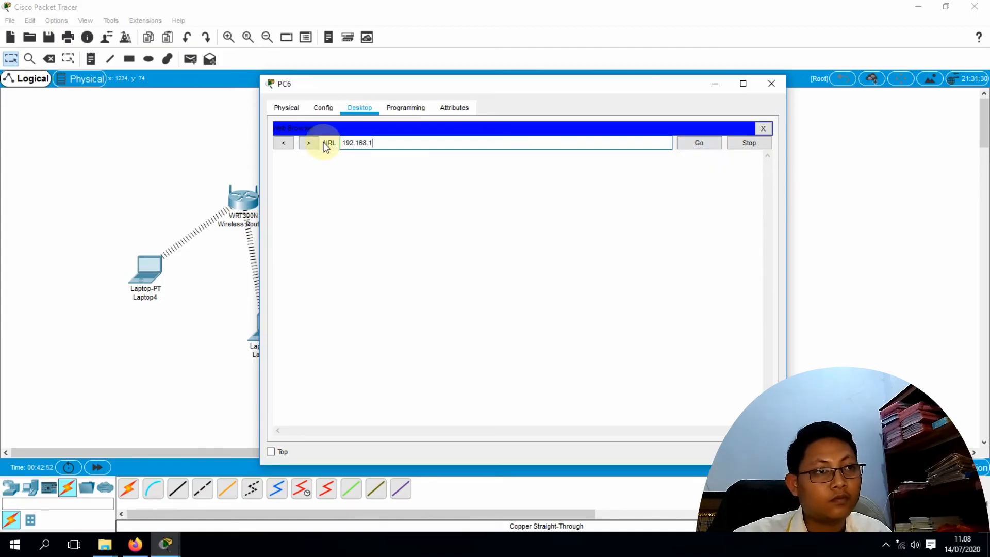
type(".1")
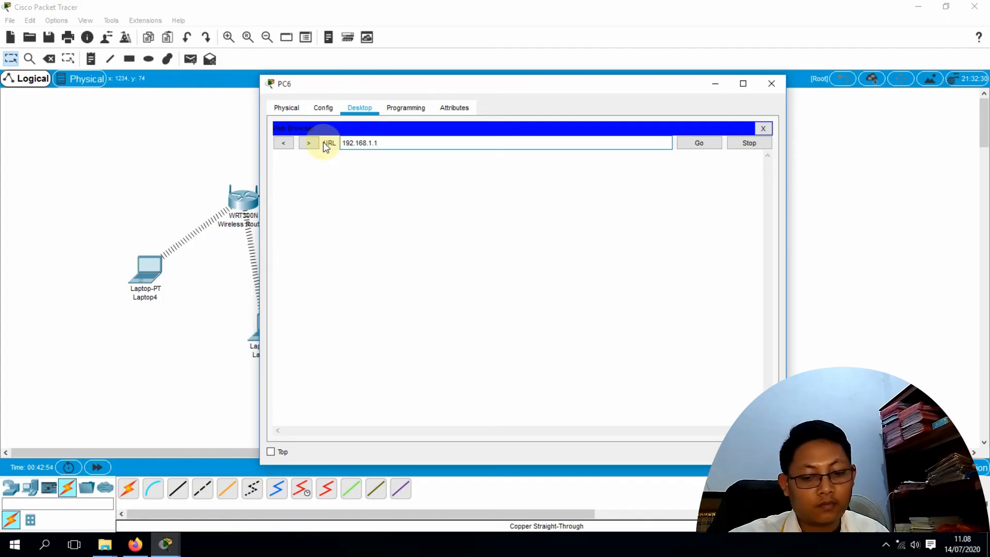
key("Return")
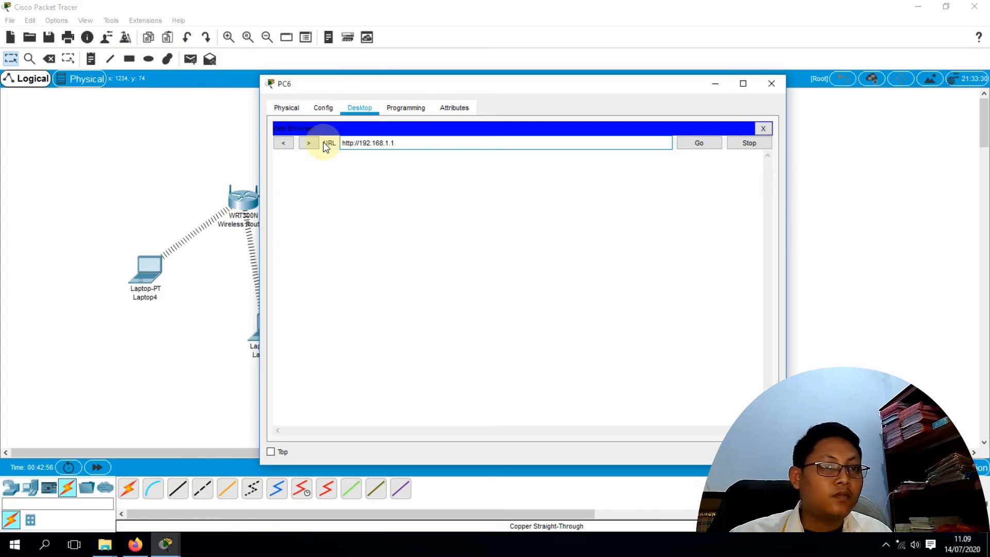
left_click(772, 84)
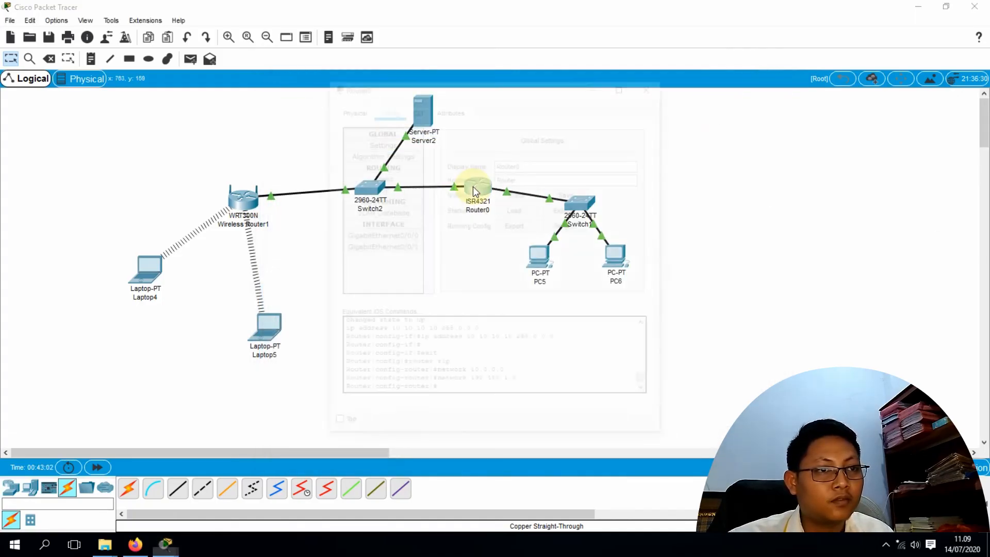
left_click(474, 190)
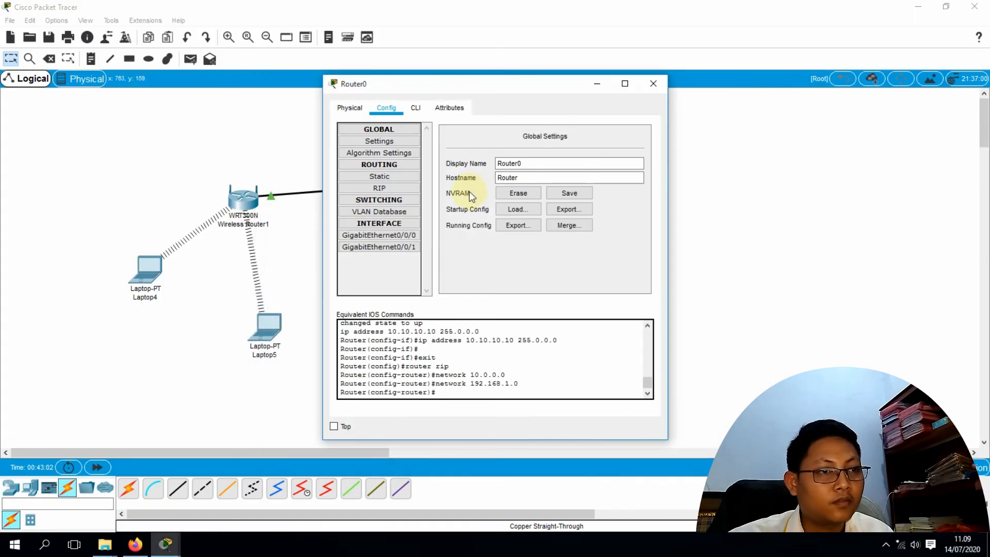
left_click(386, 234)
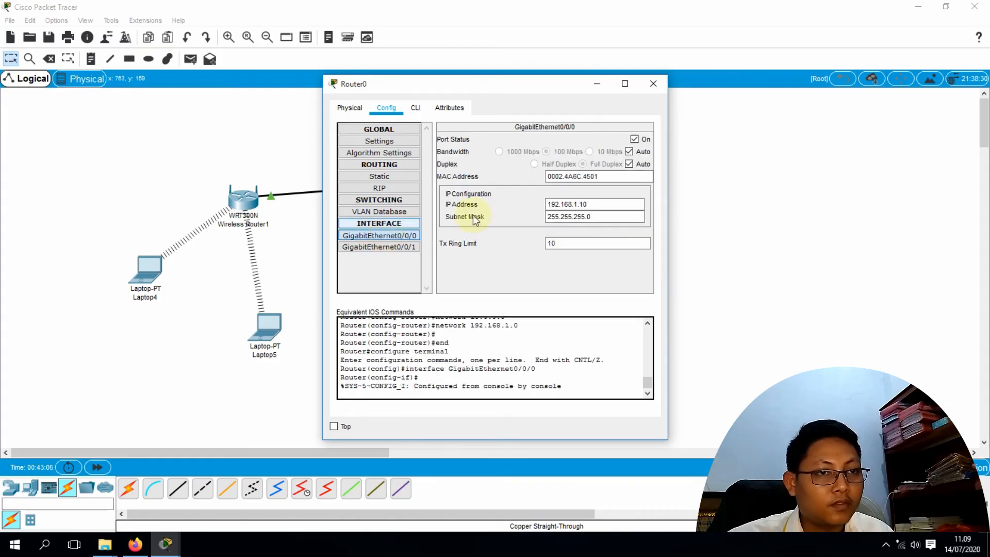
left_click_drag(529, 91, 799, 88)
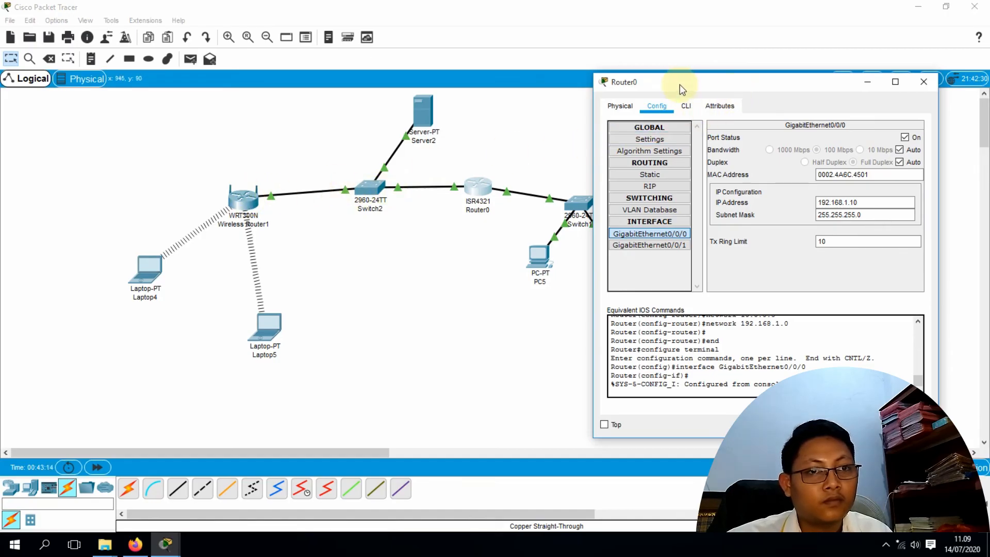
left_click_drag(694, 86, 622, 47)
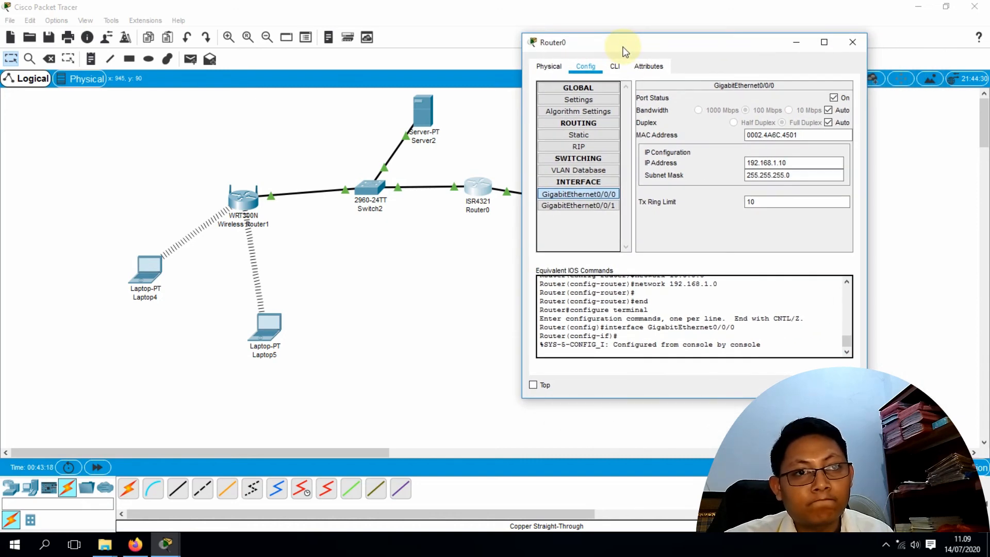
left_click(853, 43)
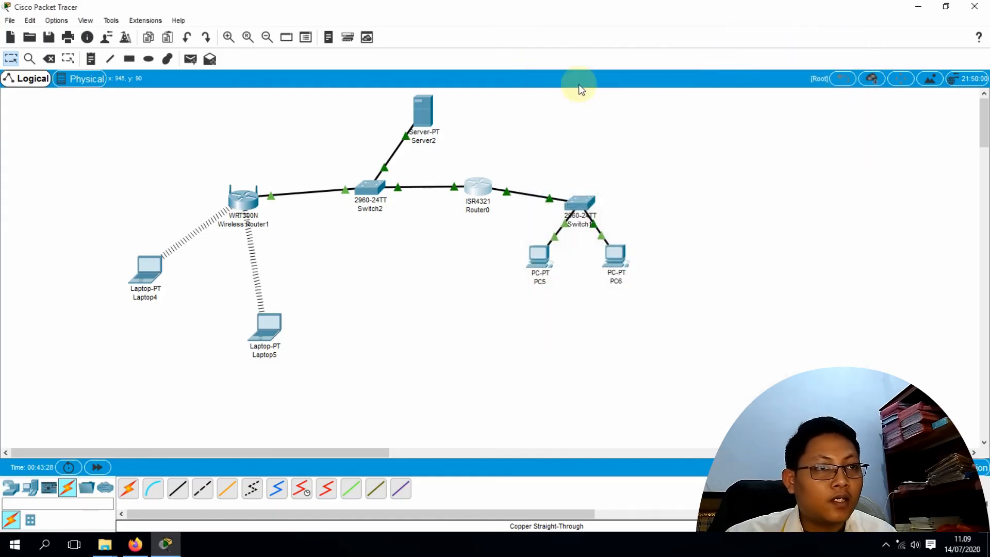
Replace Server2's default gateway 0.0.0.0 with 192.168.1.10 in IP Configuration, then close Server2
left_click(426, 113)
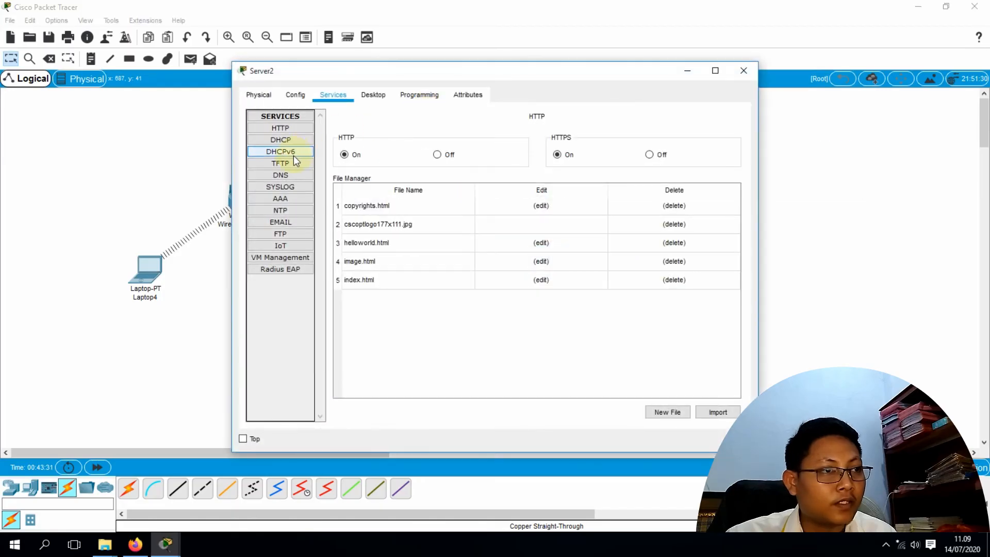
left_click(302, 98)
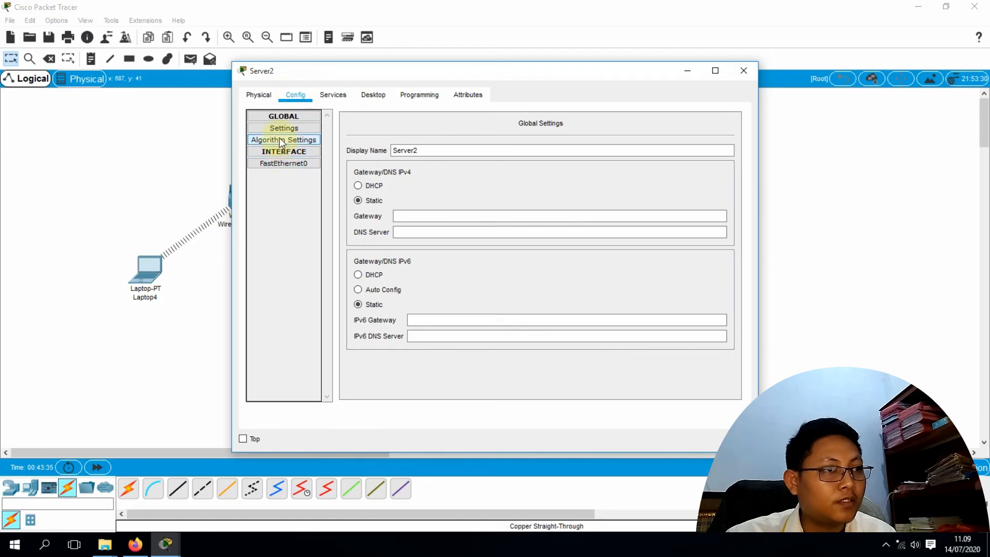
left_click(364, 97)
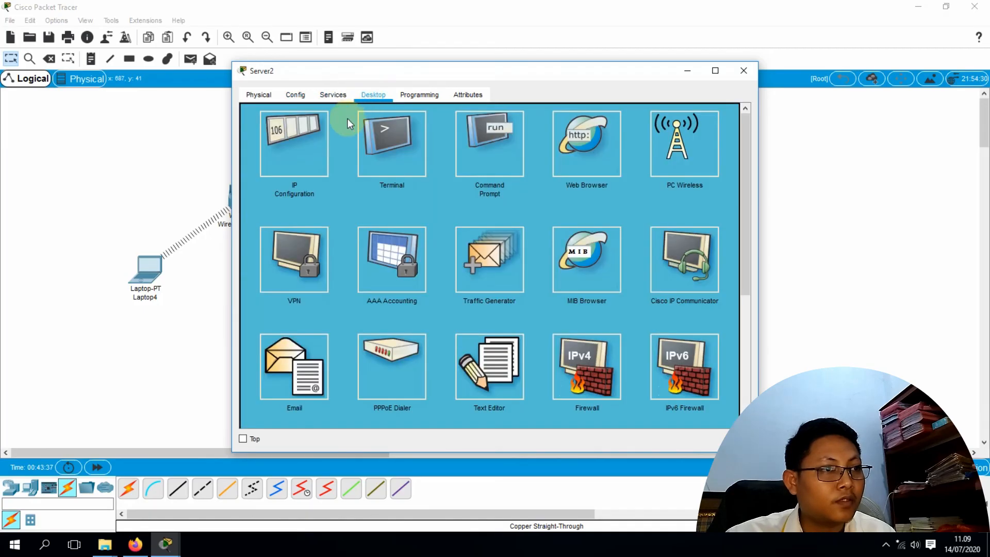
left_click(308, 162)
left_click_drag(468, 199, 397, 198)
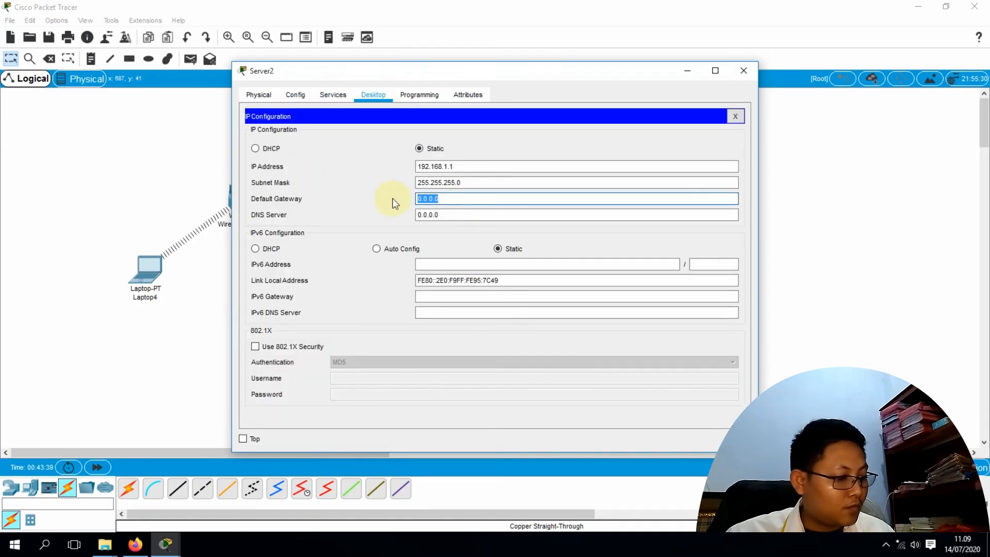
type("19")
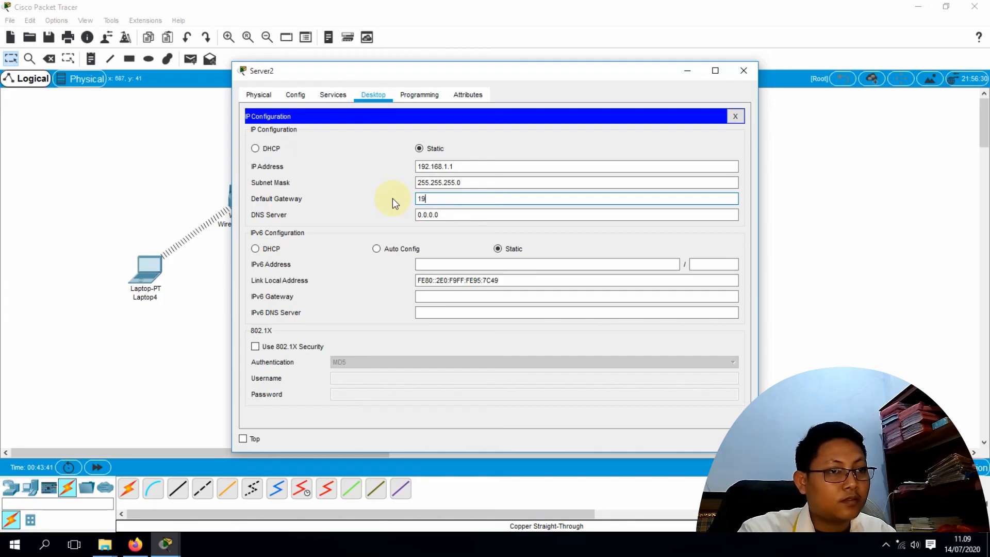
type("2.16")
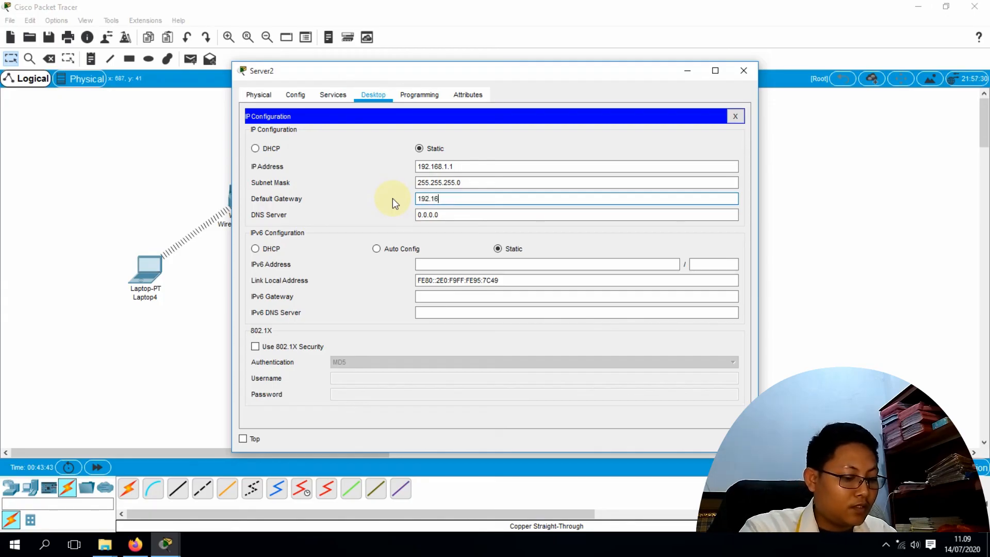
type("8.")
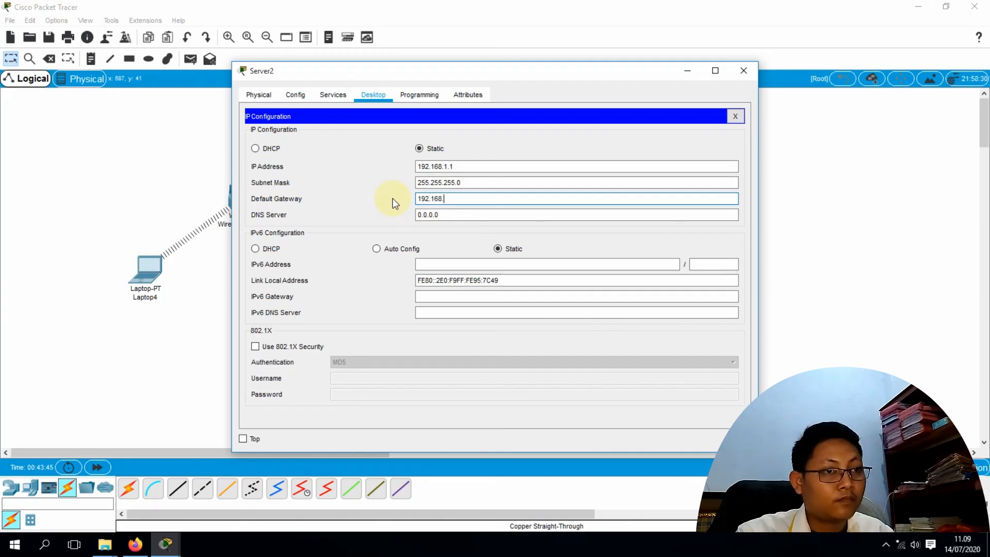
type("1.10")
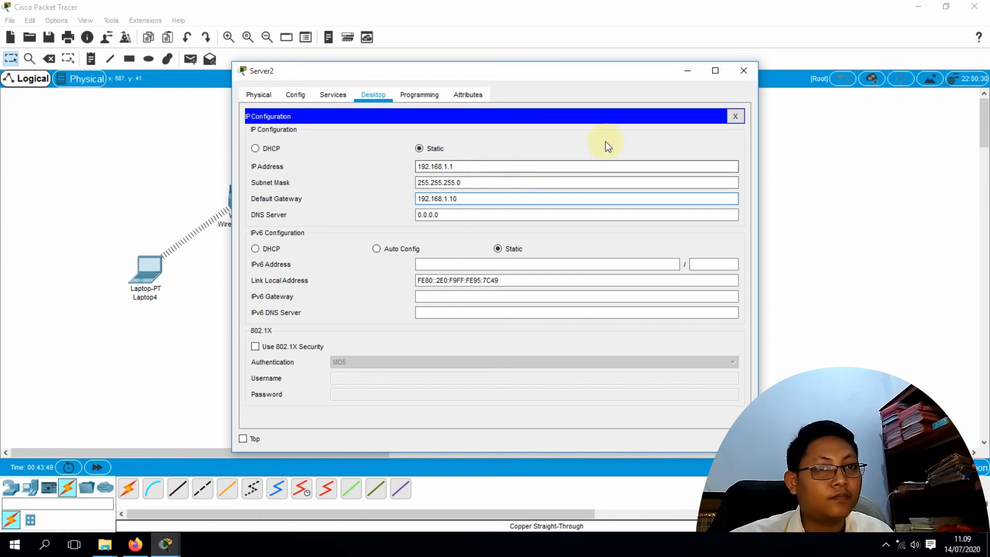
left_click(741, 73)
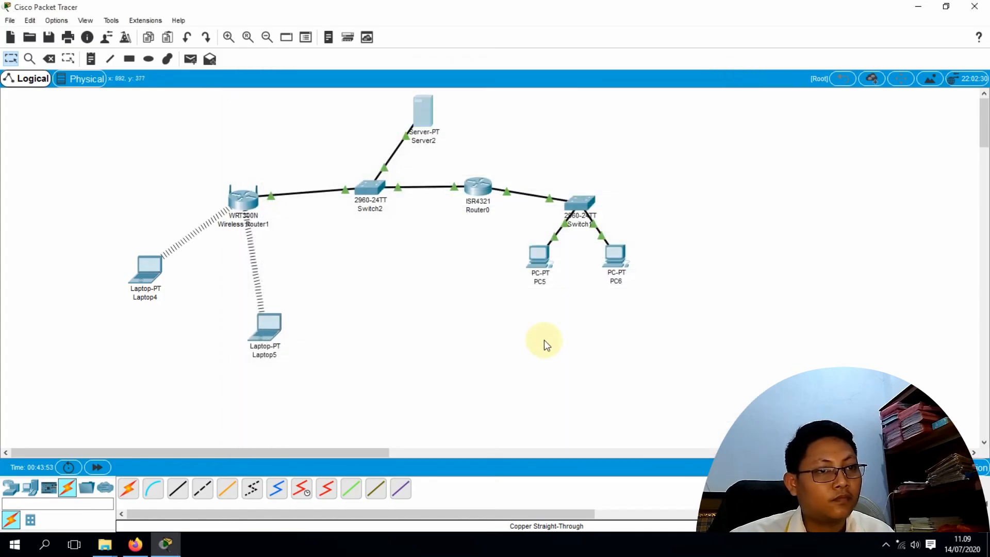
Re-run ping 192.168.1.1 from PC5's Command Prompt, now replying with 0% loss
left_click(539, 257)
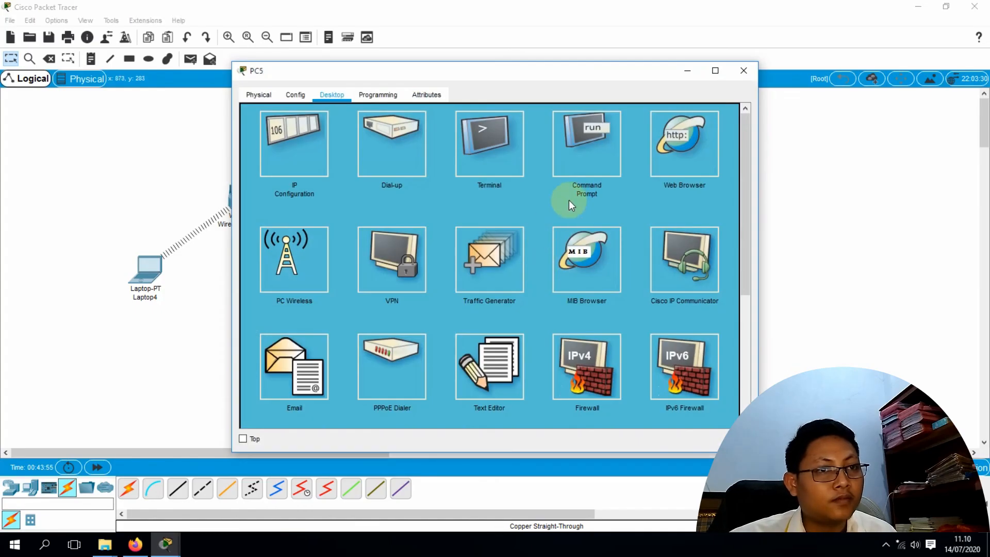
left_click(604, 162)
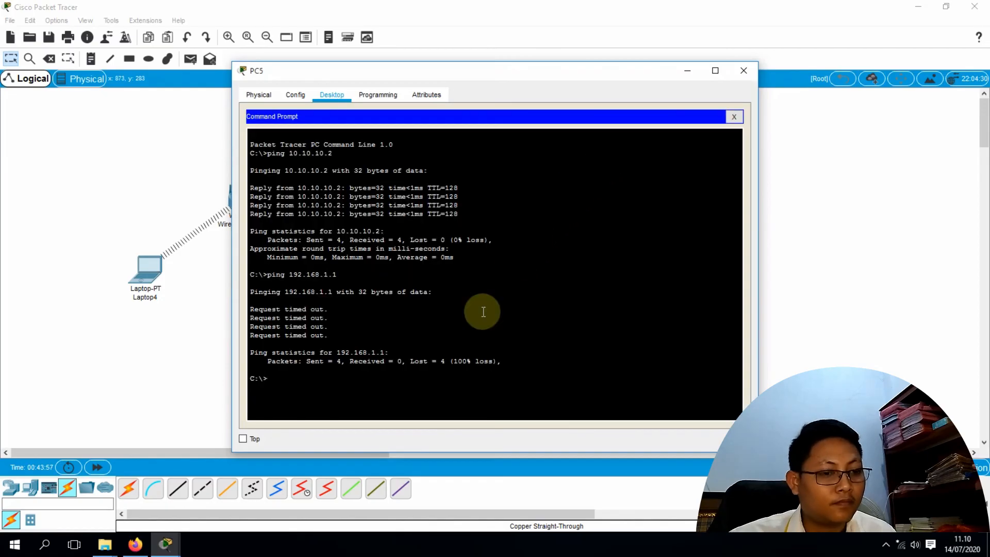
key("Up")
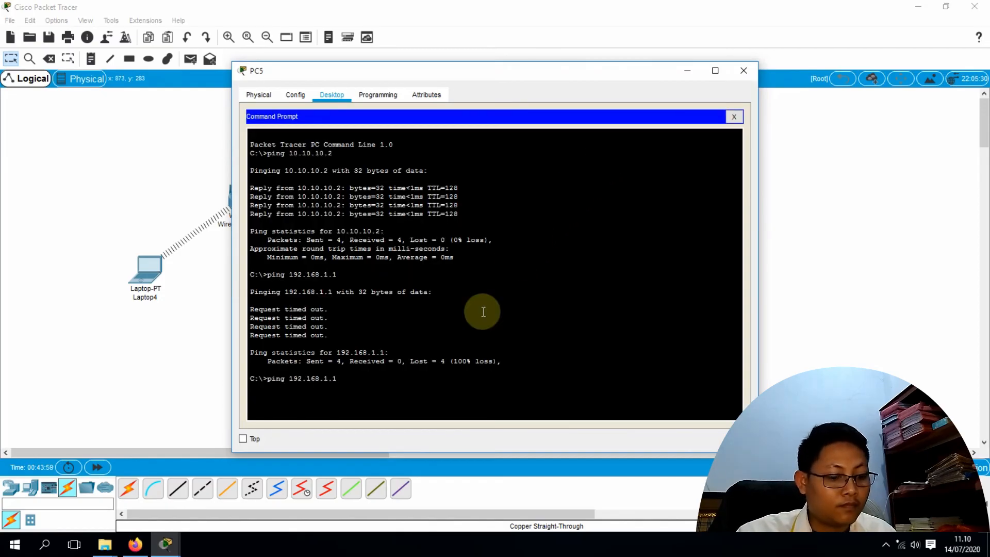
key("Return")
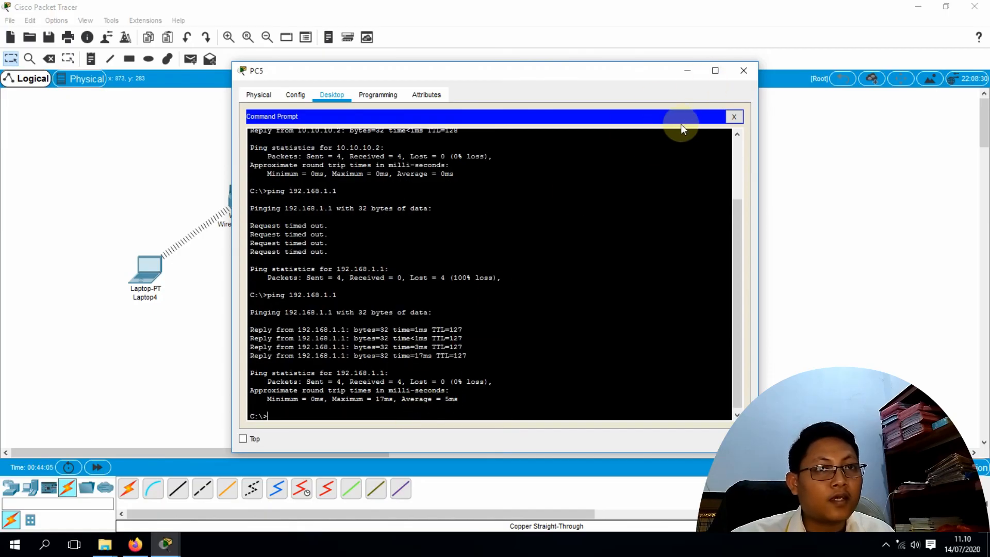
left_click(743, 70)
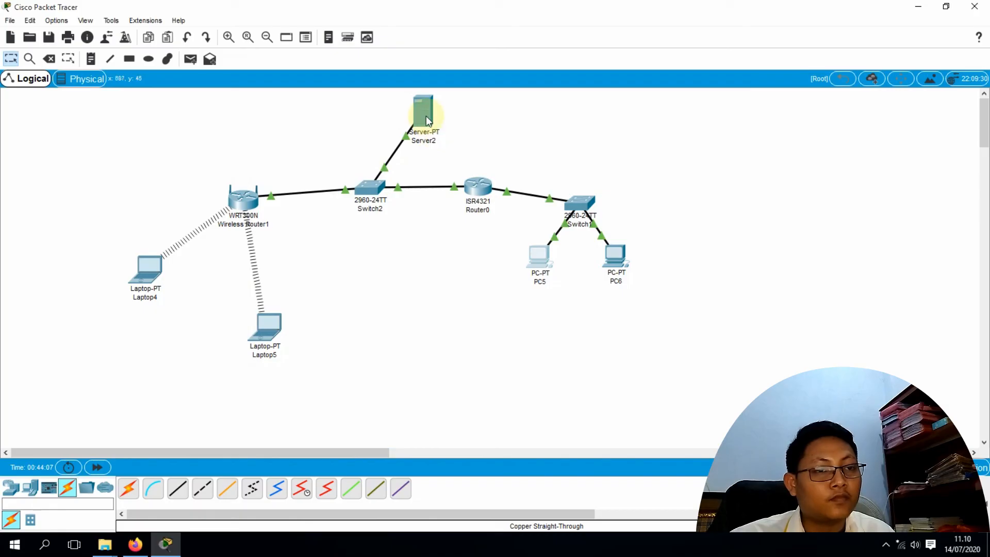
Browse to belajar.com in PC5's web browser to show the welcome page, then close PC5
left_click(544, 261)
left_click(699, 162)
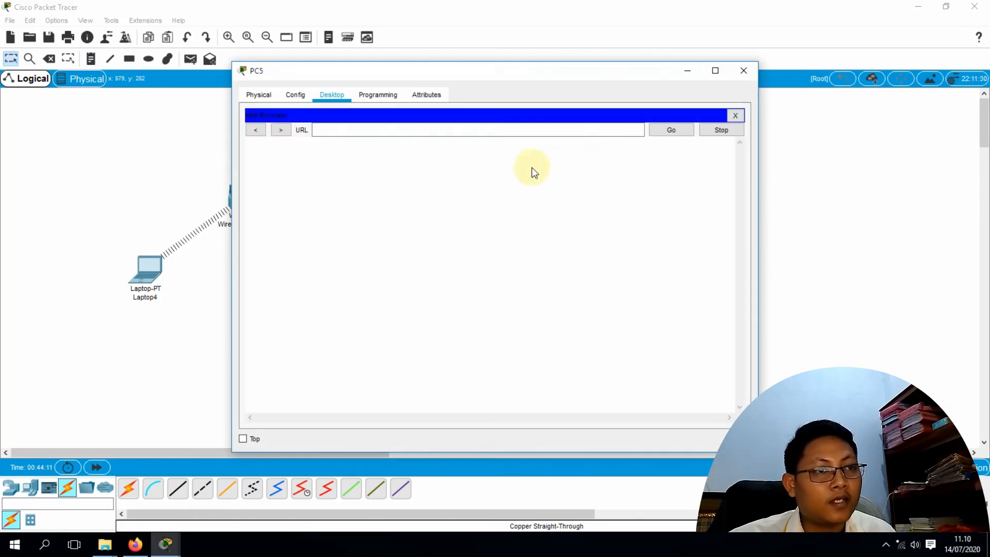
left_click(381, 129)
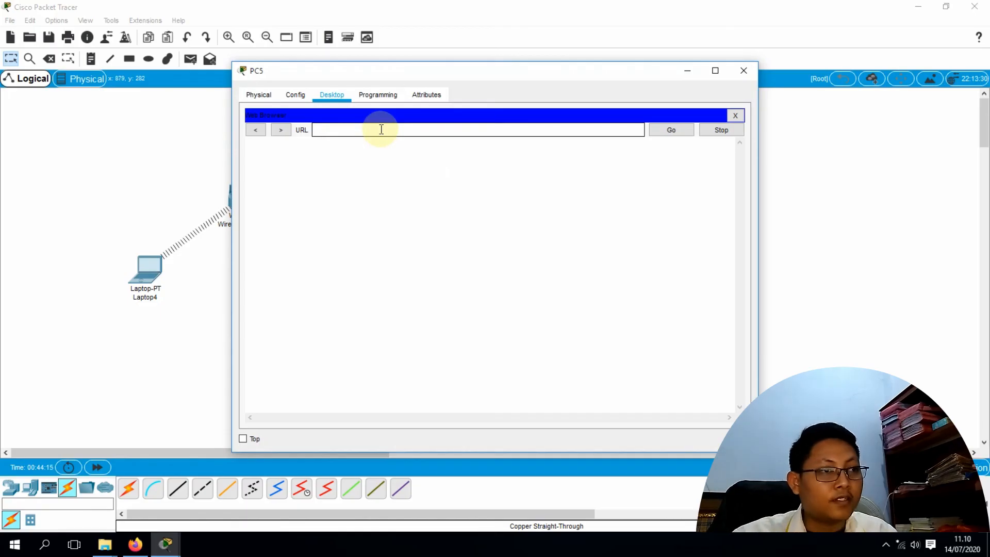
type("bela")
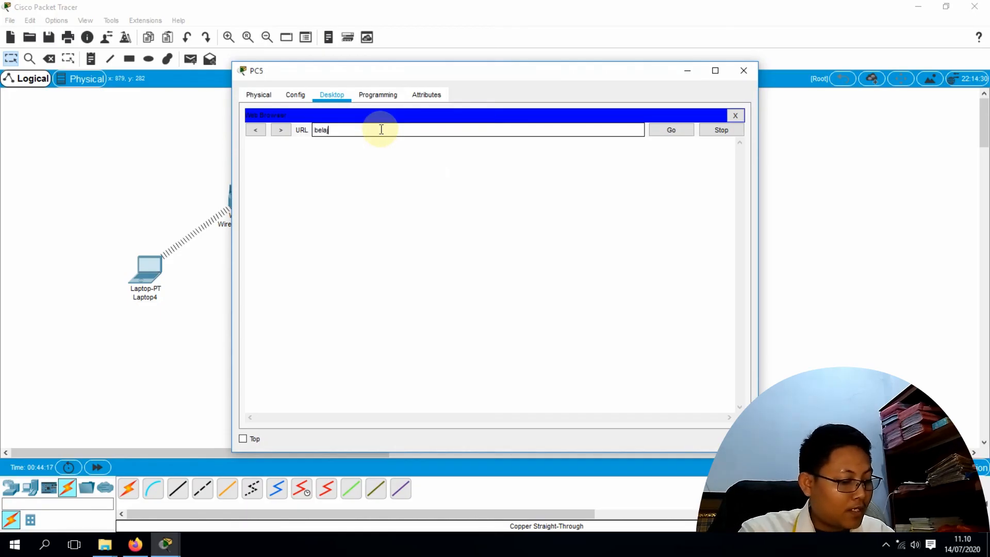
type("jar.com")
key("Return")
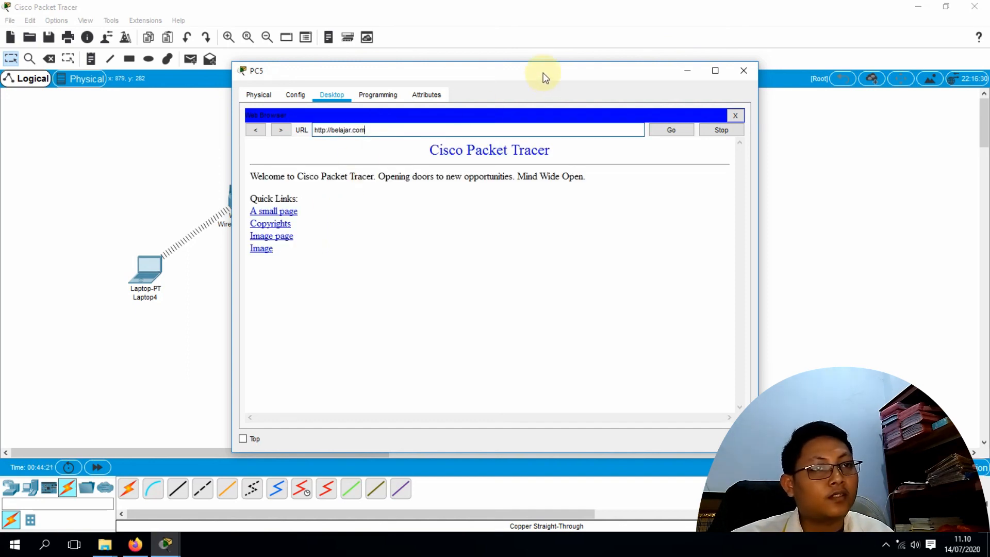
left_click_drag(543, 71, 642, 101)
left_click(842, 99)
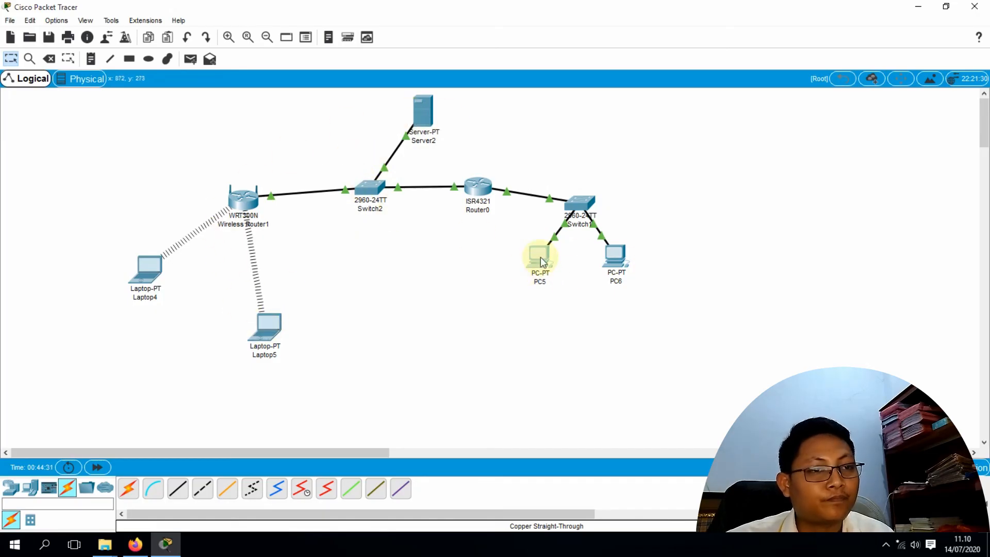
Reposition Router0, Server2 and Switch2 so Server2 sits directly above Switch2 with straight links
mouse_move(540, 257)
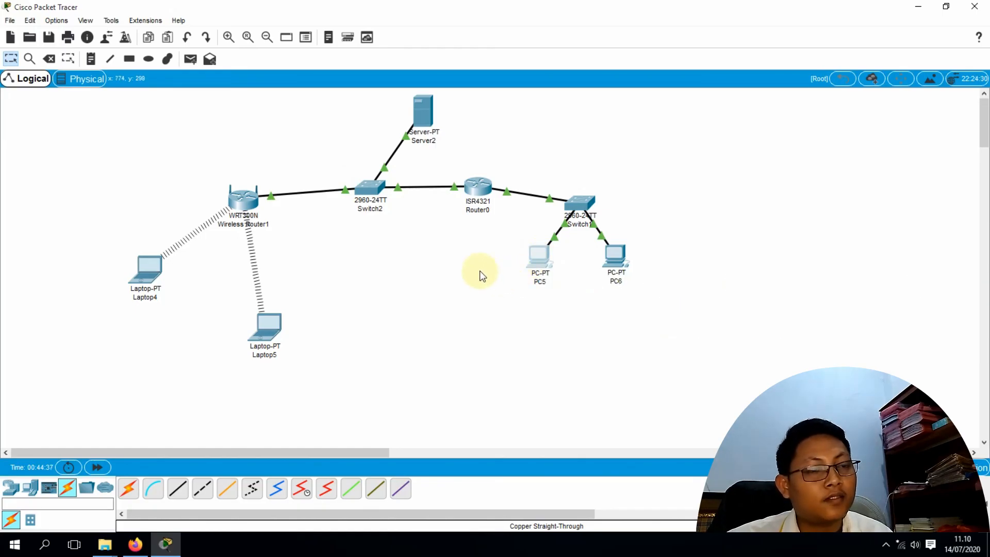
mouse_move(478, 189)
left_mouse_down()
mouse_move(471, 227)
mouse_move(500, 171)
mouse_move(515, 165)
mouse_move(485, 175)
left_mouse_up()
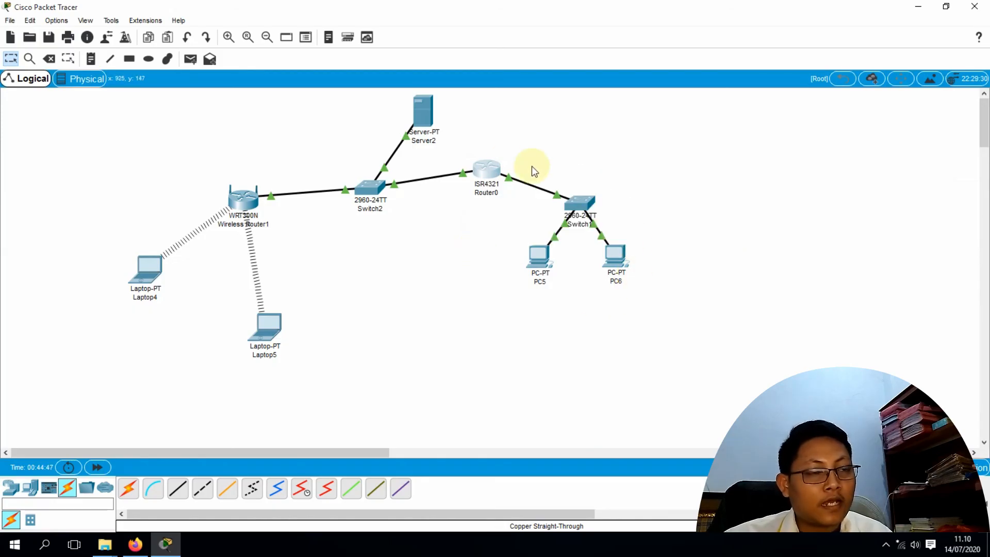
left_click_drag(485, 176, 471, 201)
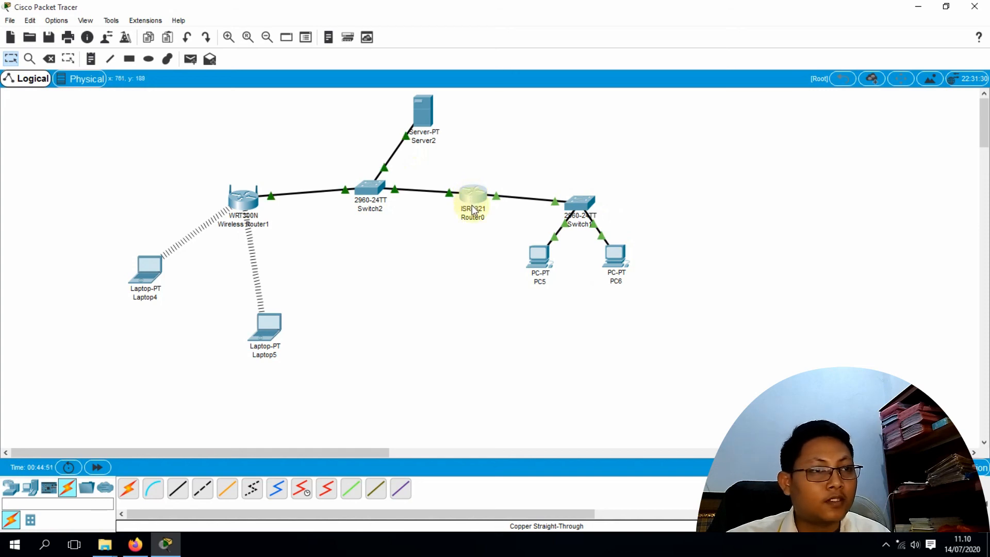
left_click_drag(422, 119, 373, 116)
left_click_drag(374, 189, 391, 193)
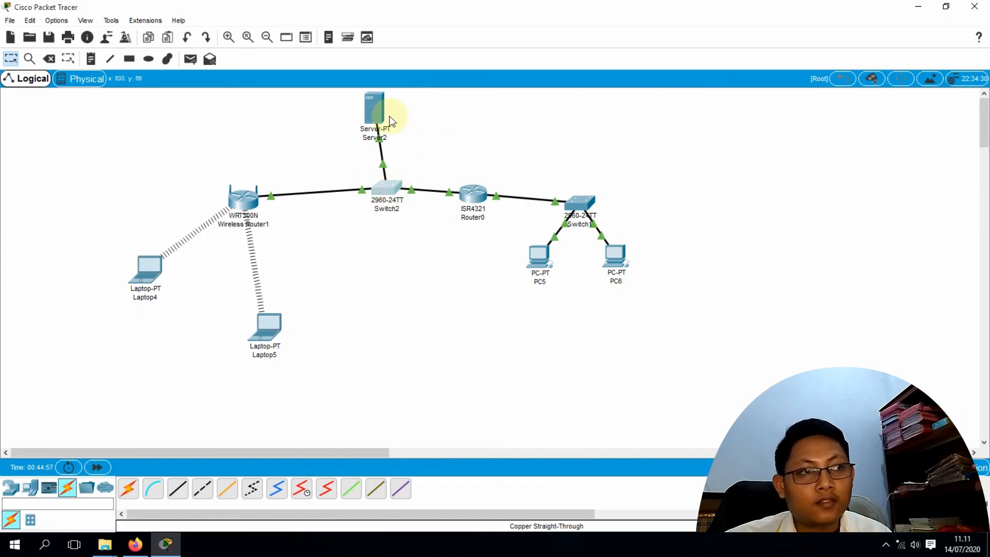
left_click_drag(377, 106, 391, 109)
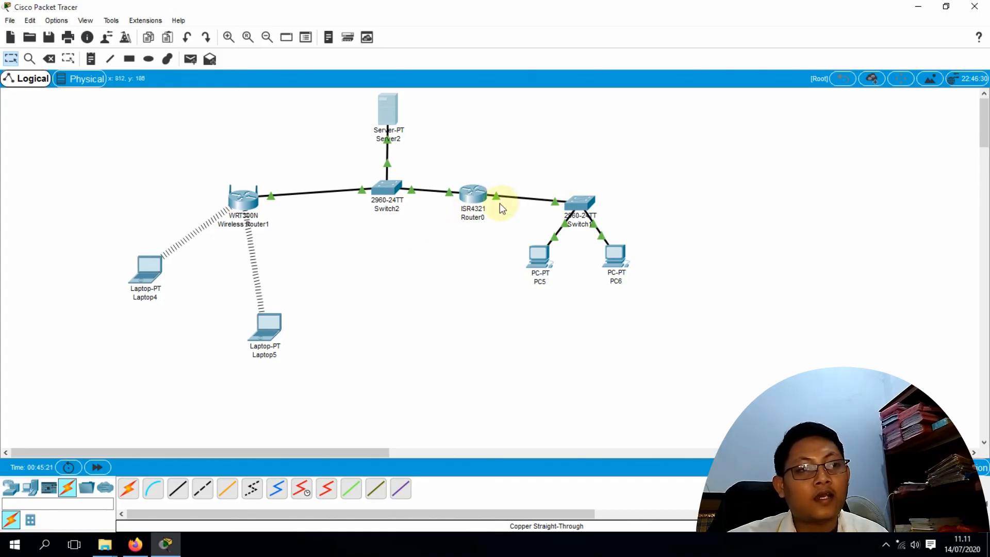
mouse_move(548, 201)
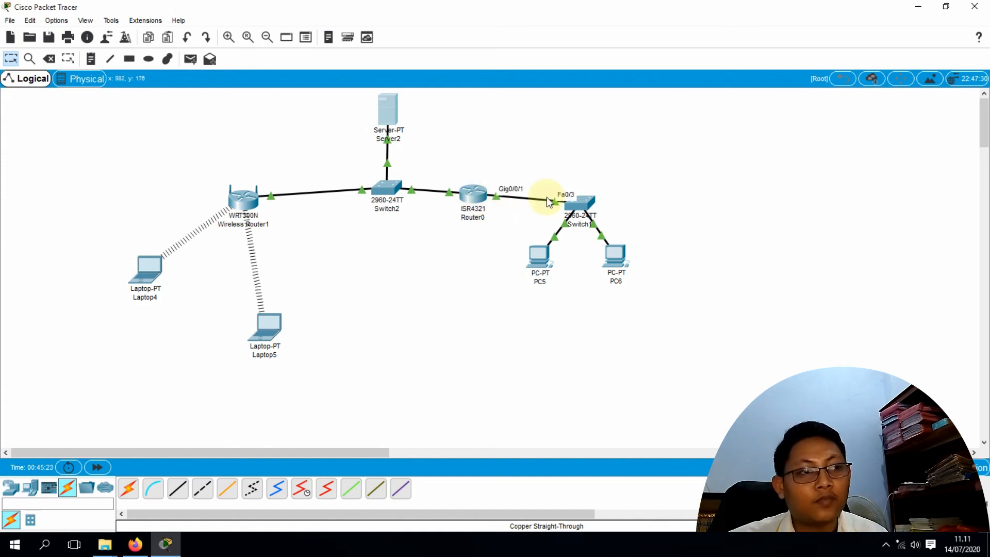